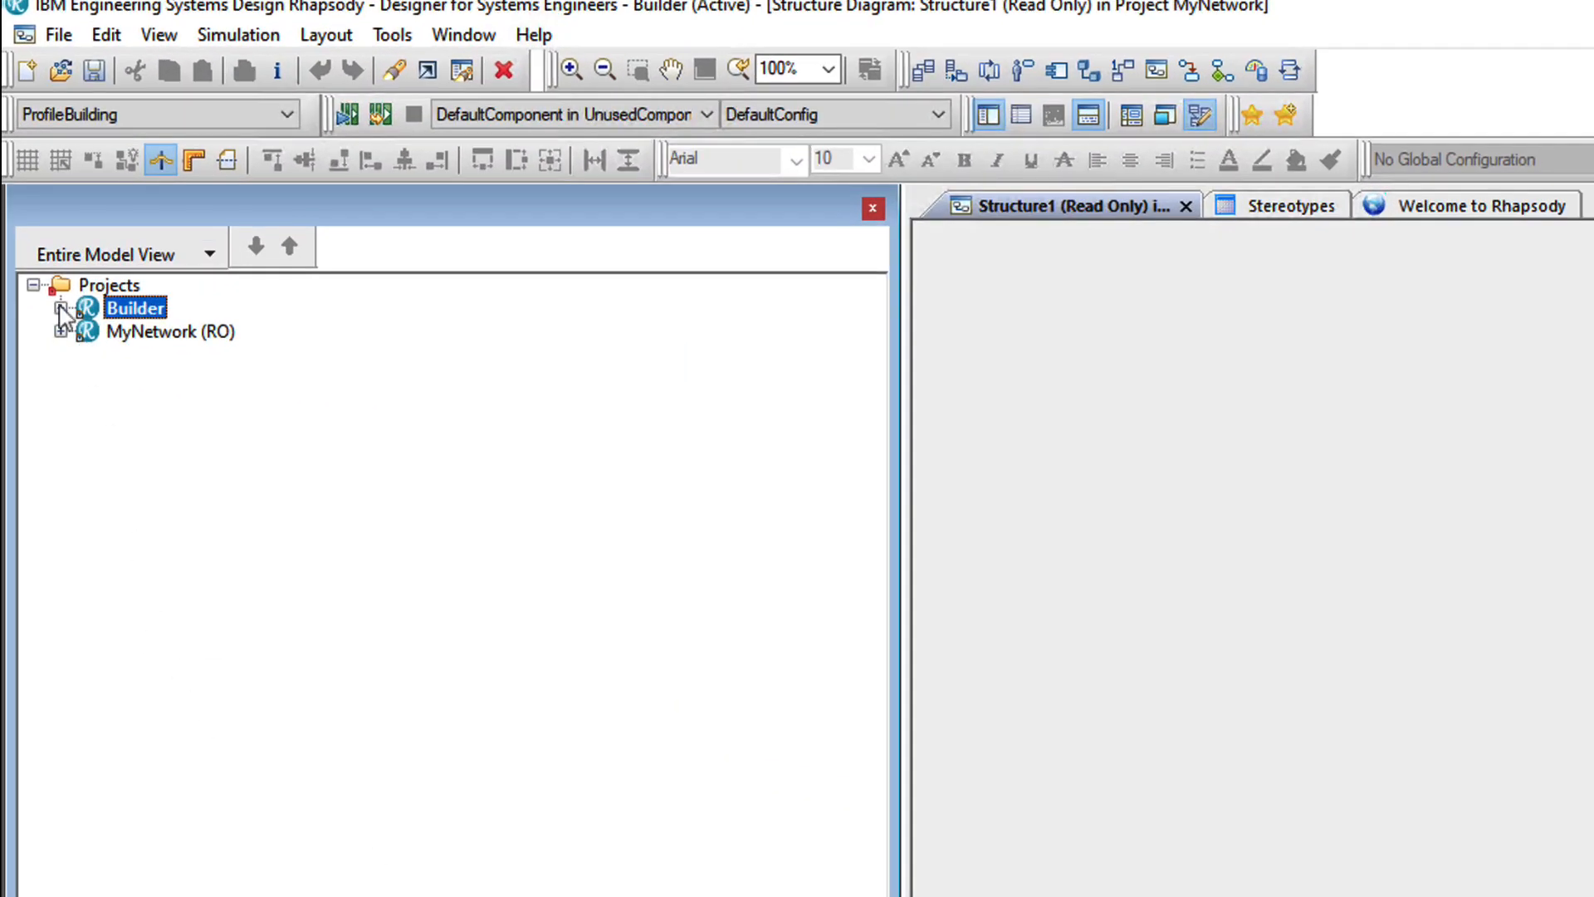
Generate the property file from Root PRP in the Builder project's ProfileBuildingArtifacts package.
{"action": "left_click", "coordinate": [60, 308]}
{"action": "left_click", "coordinate": [88, 355]}
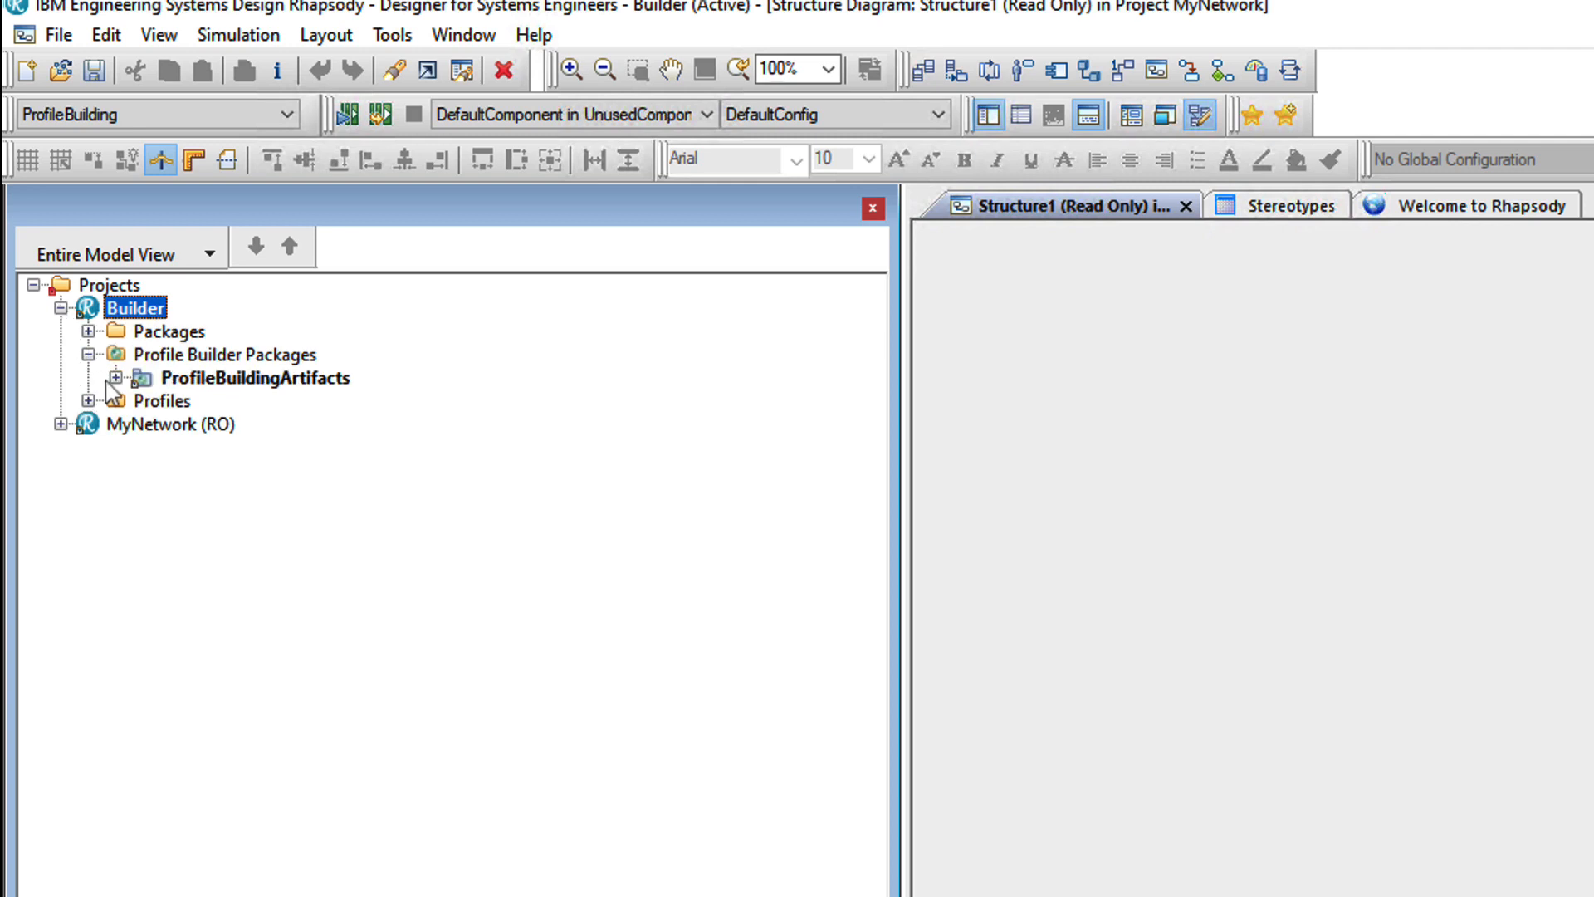
{"action": "left_click", "coordinate": [116, 378]}
{"action": "left_click", "coordinate": [143, 401]}
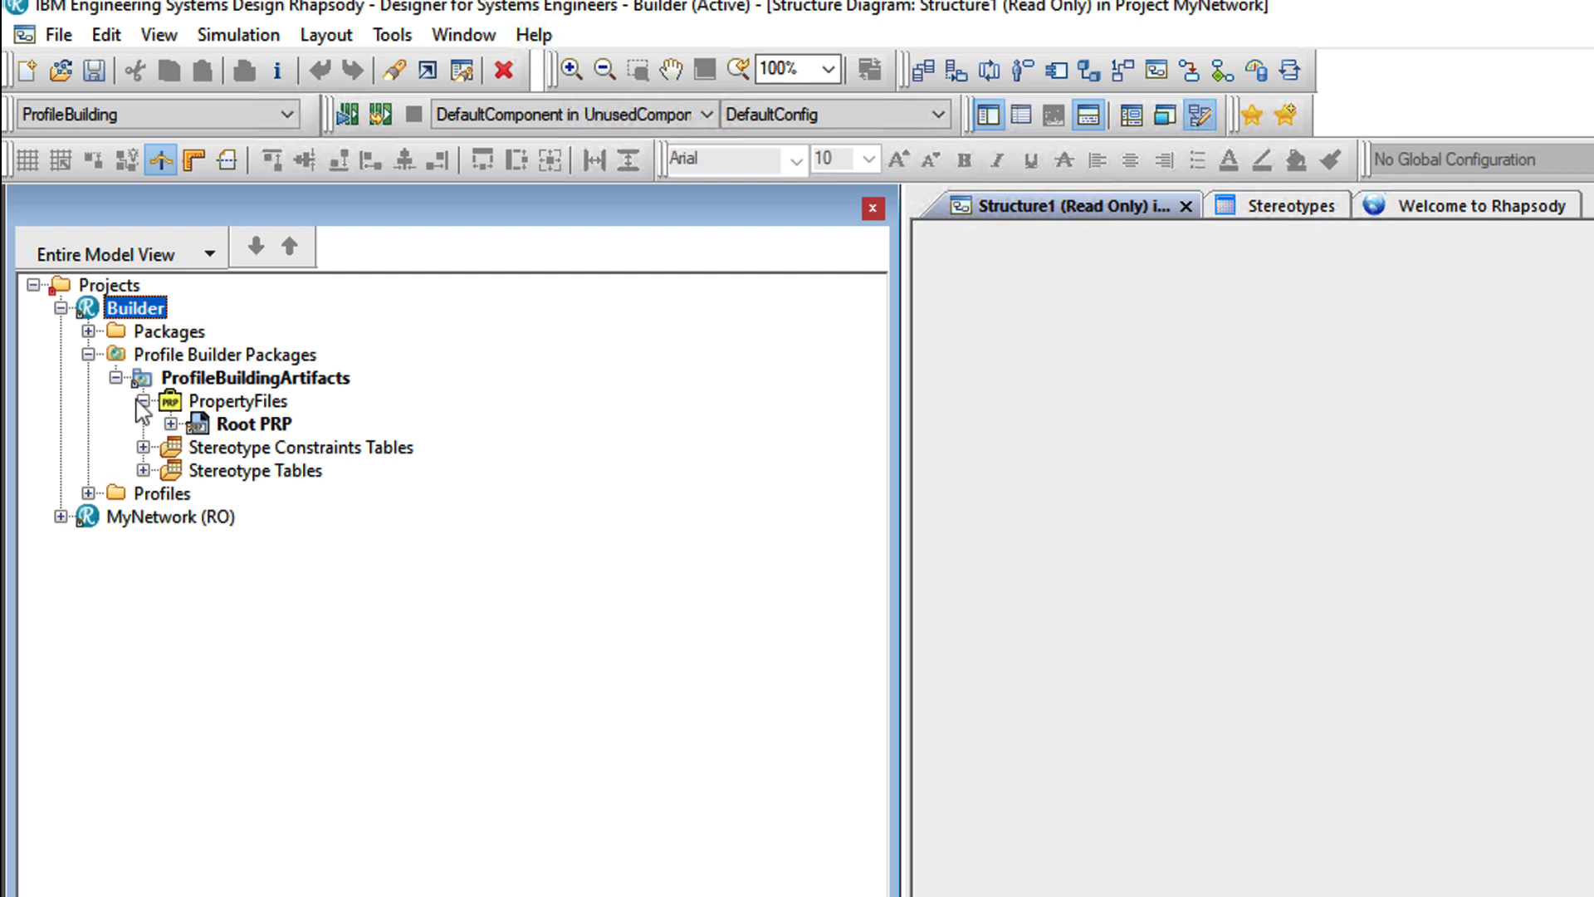
{"action": "right_click", "coordinate": [265, 422]}
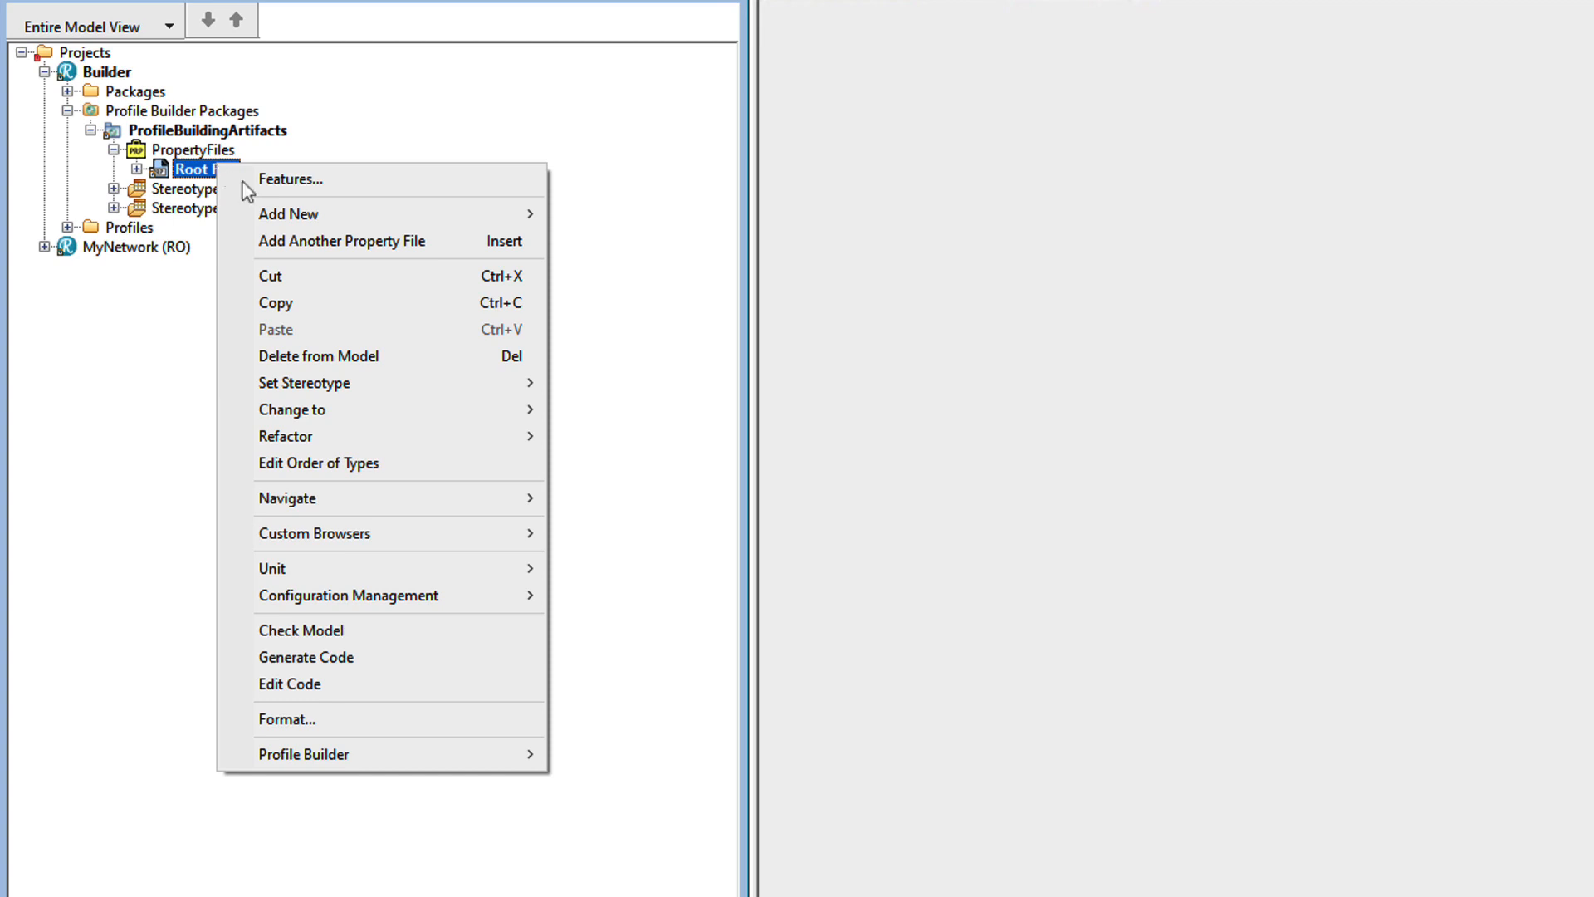
{"action": "mouse_move", "coordinate": [456, 754]}
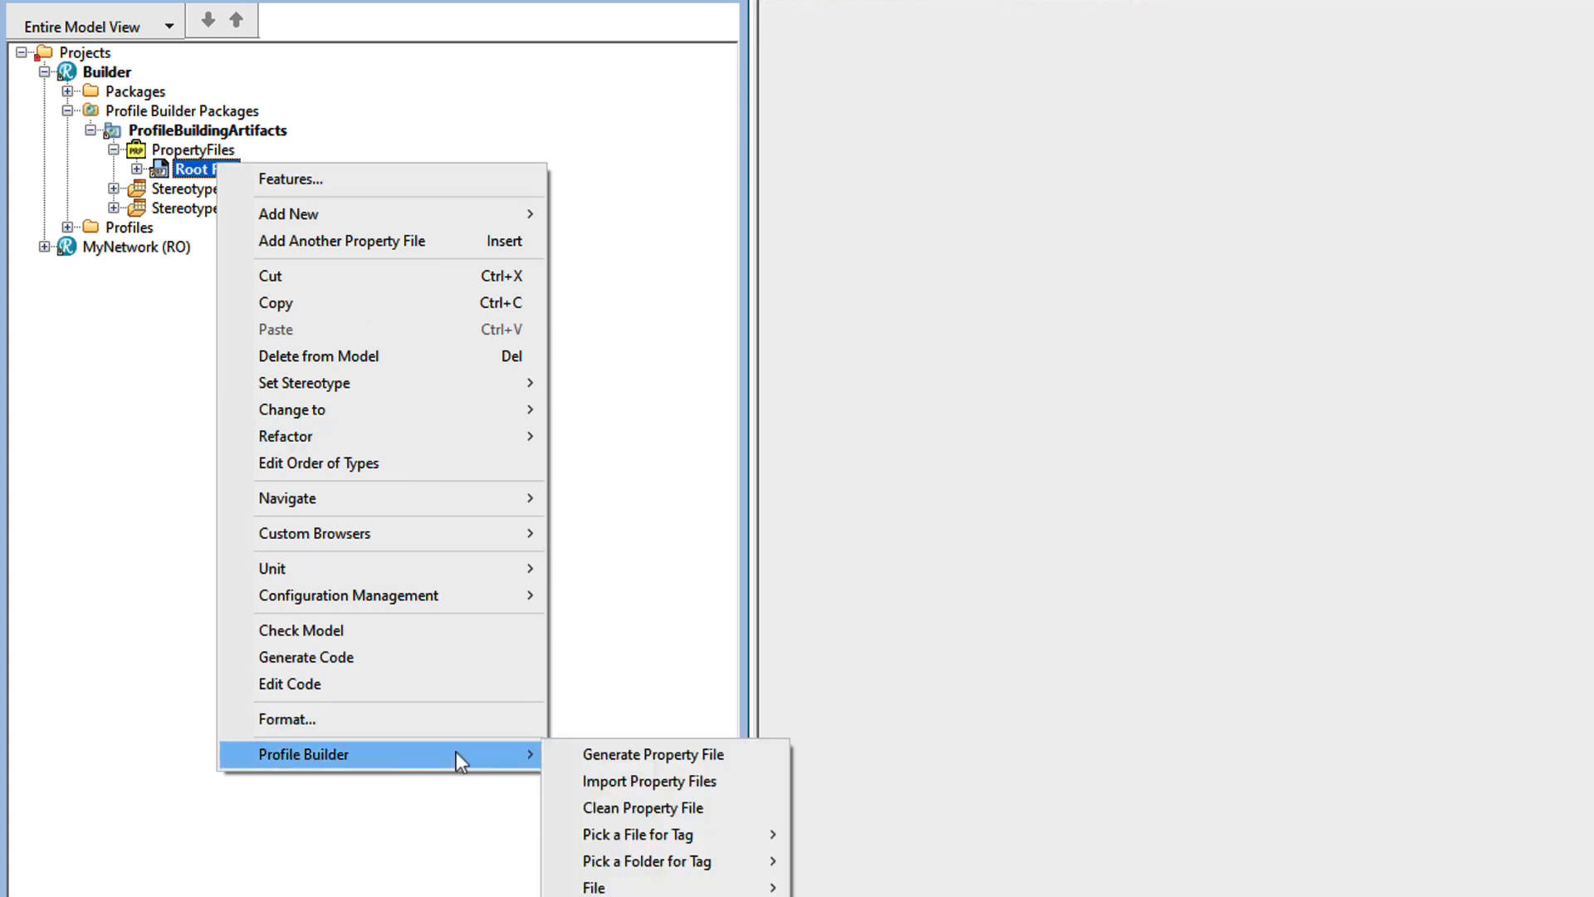
{"action": "left_click", "coordinate": [633, 764]}
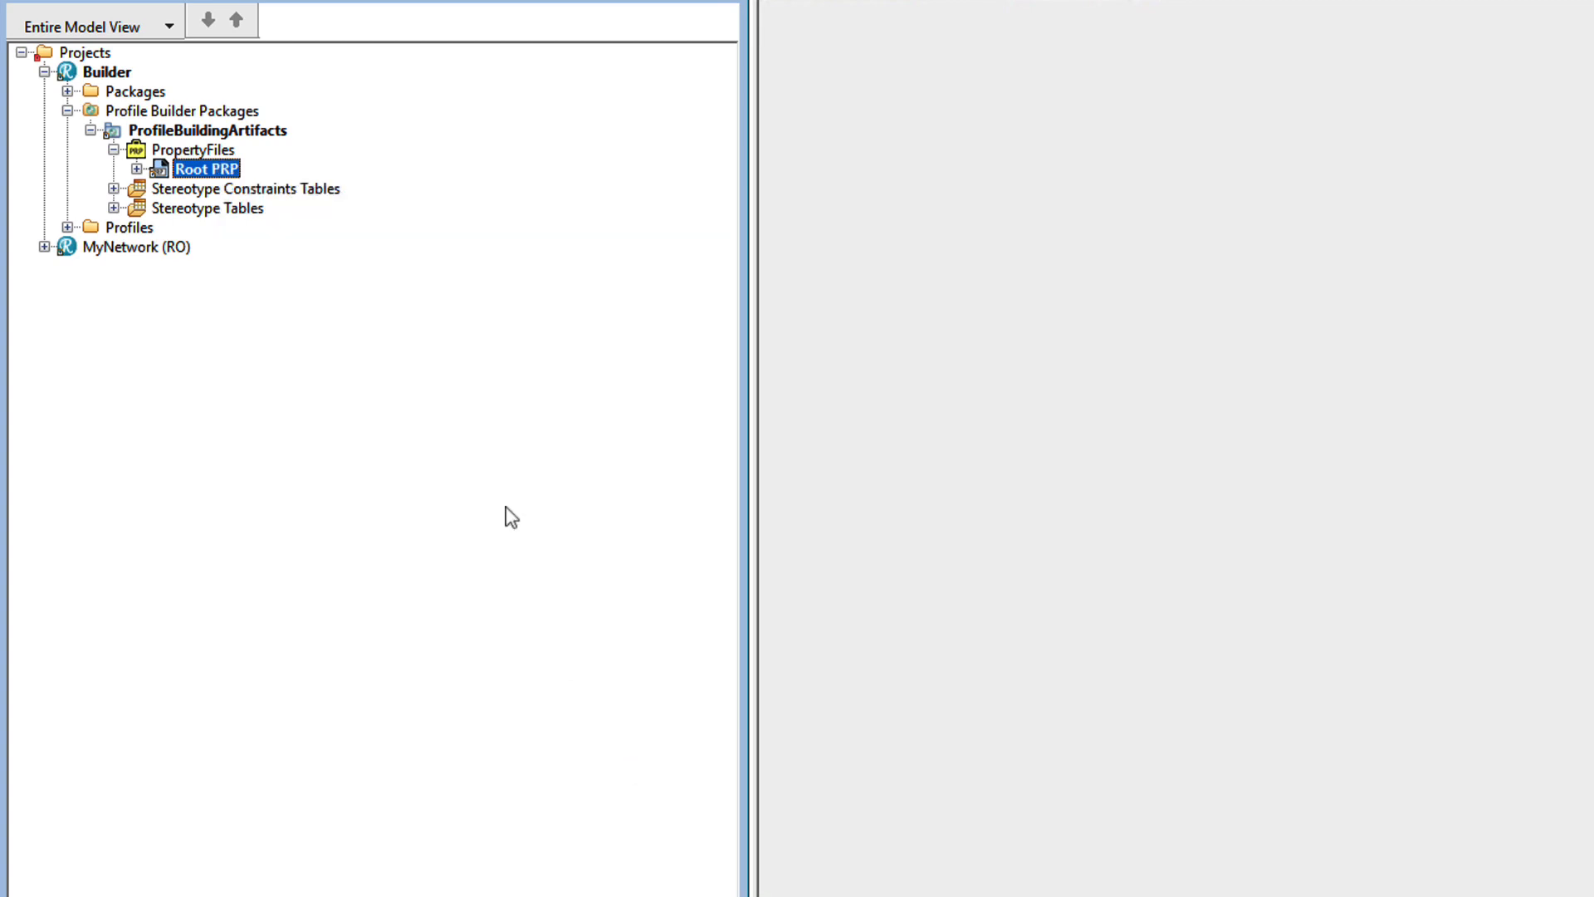
Open the folder containing Root PRP's generated file, inspect the contents of Networks.prp, and return to Rhapsody.
{"action": "right_click", "coordinate": [223, 171]}
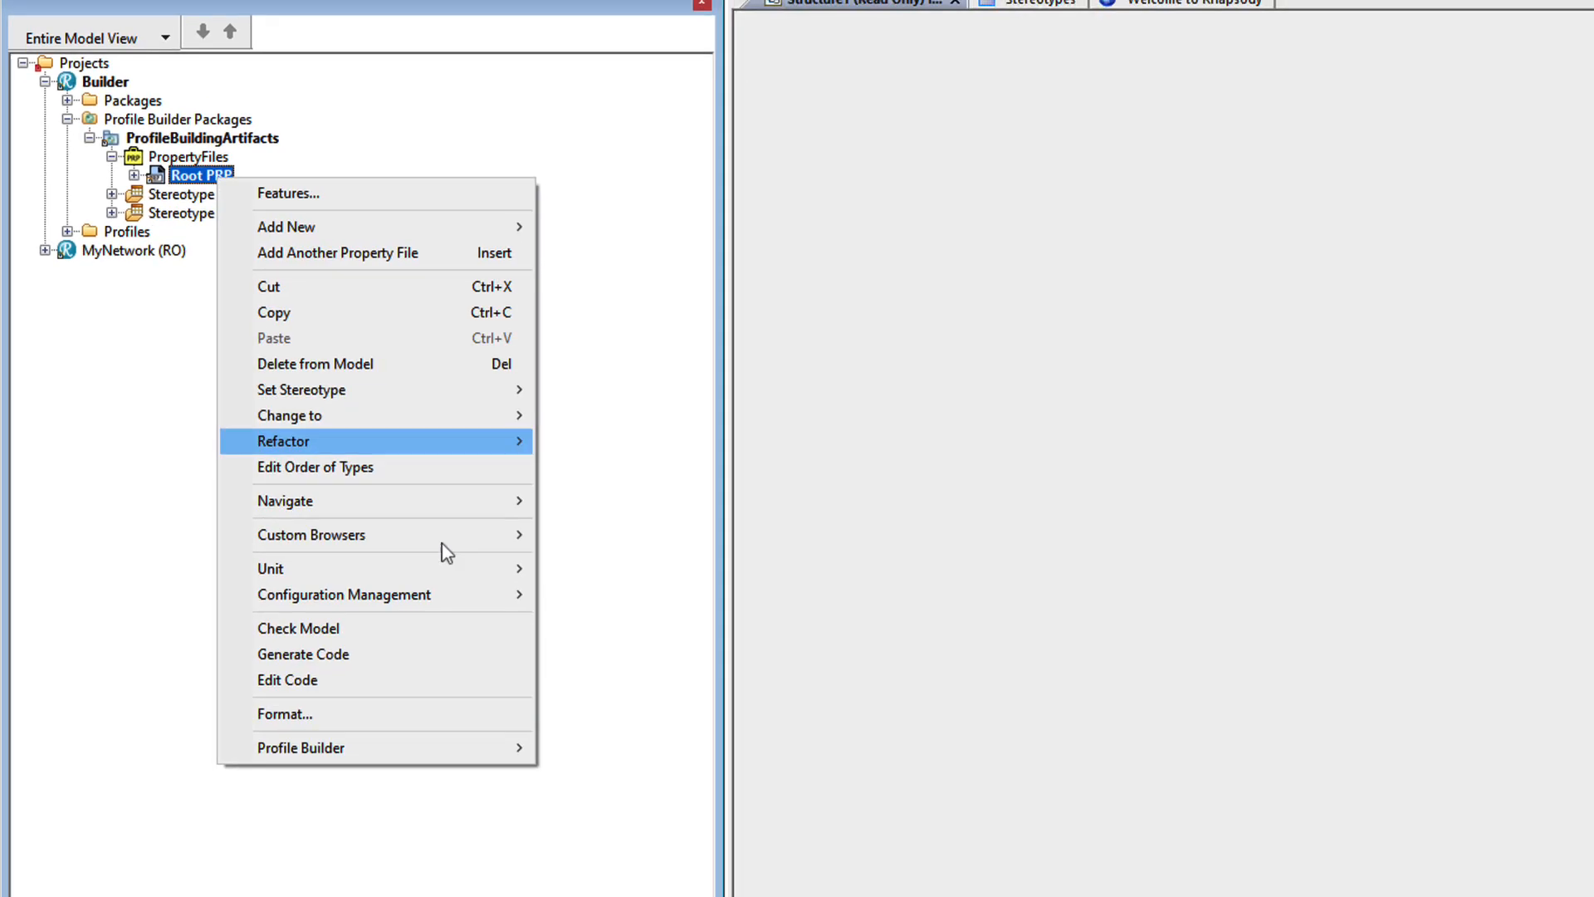
{"action": "mouse_move", "coordinate": [409, 677]}
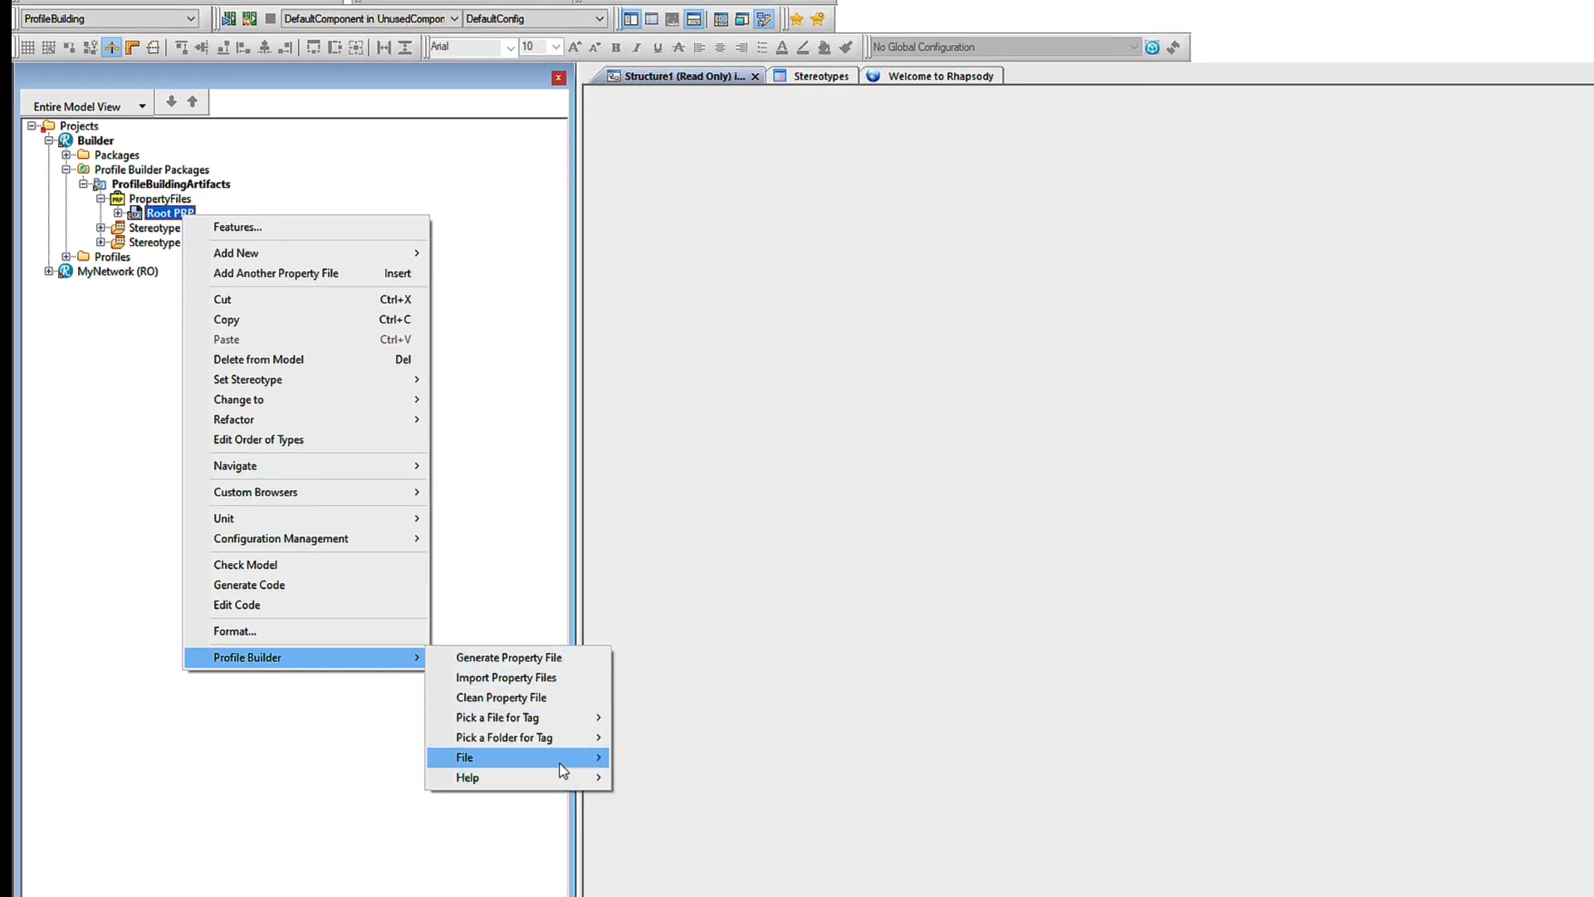
{"action": "mouse_move", "coordinate": [578, 779]}
{"action": "left_click", "coordinate": [727, 802]}
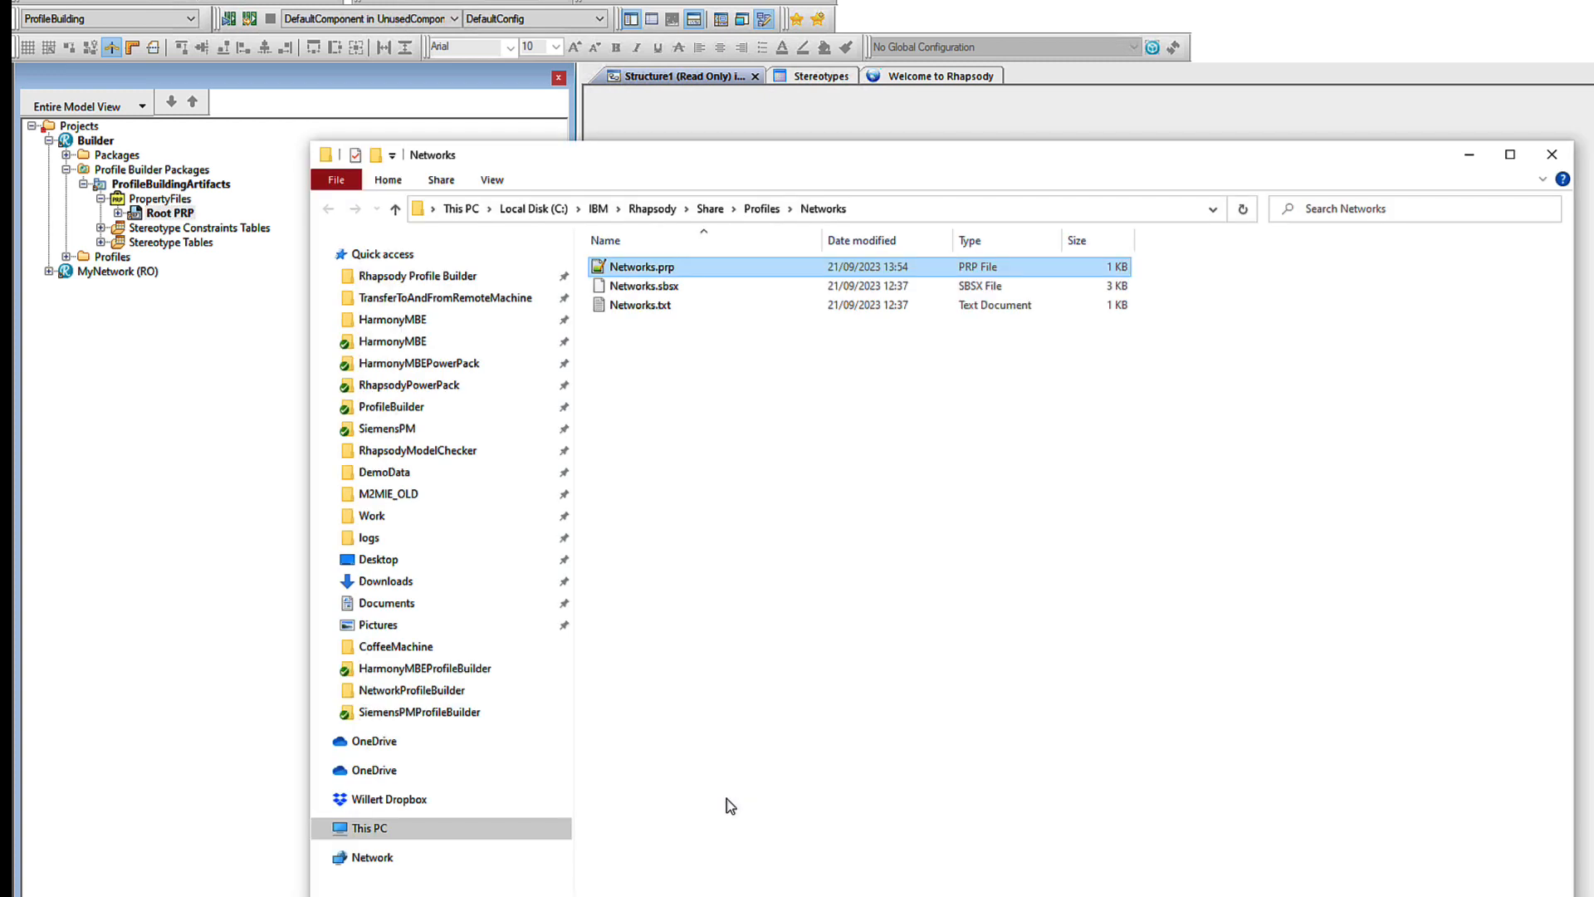
{"action": "double_click", "coordinate": [679, 270]}
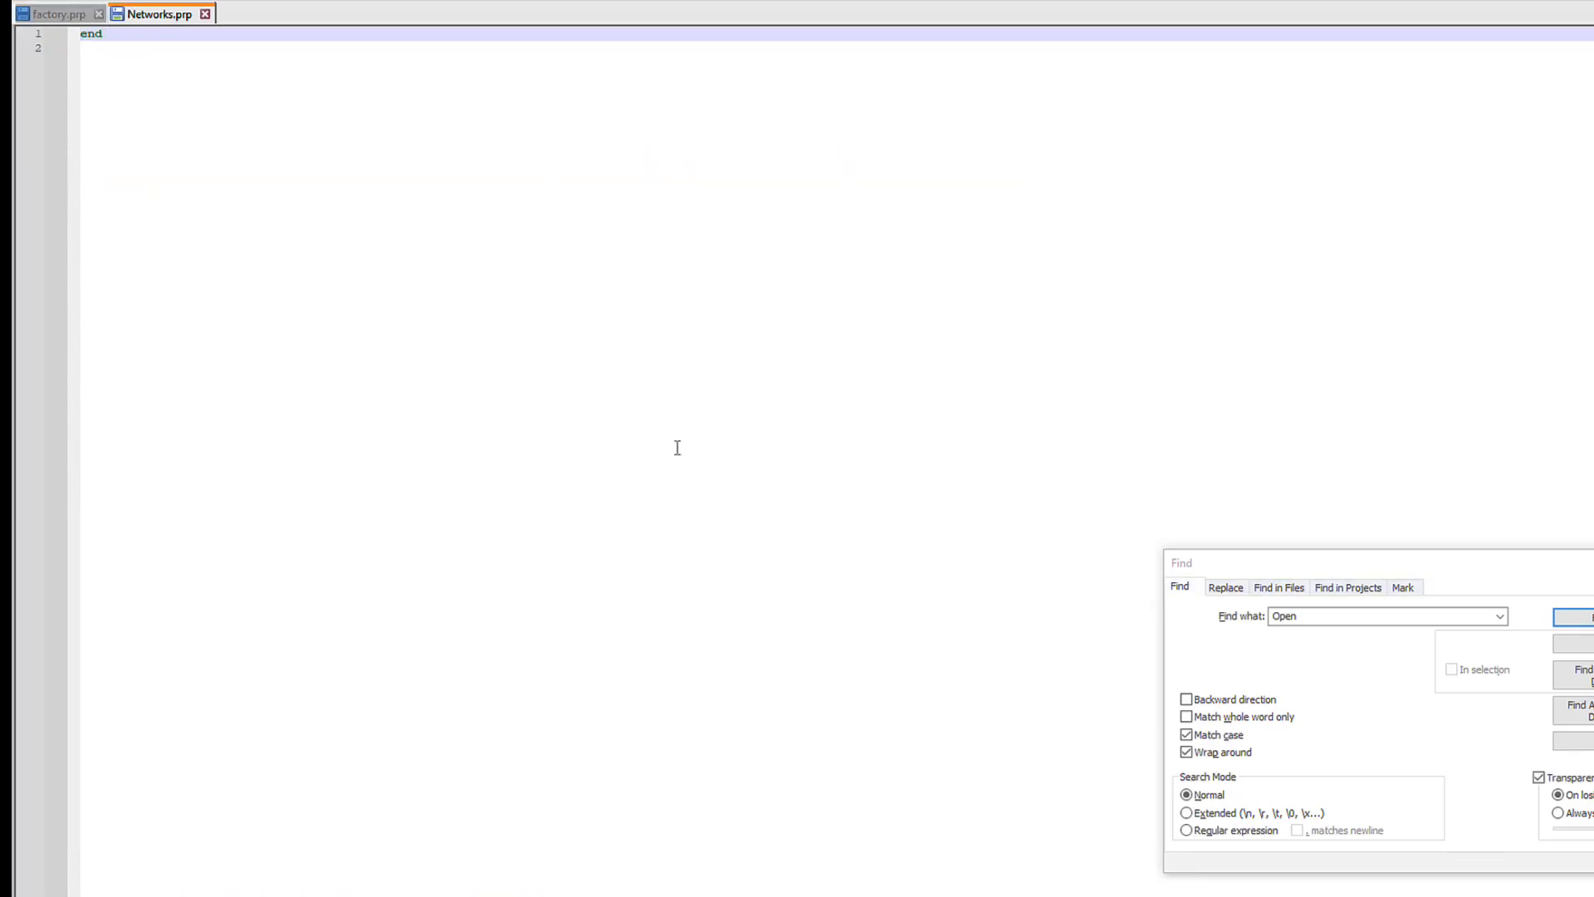
{"action": "key", "text": "Escape"}
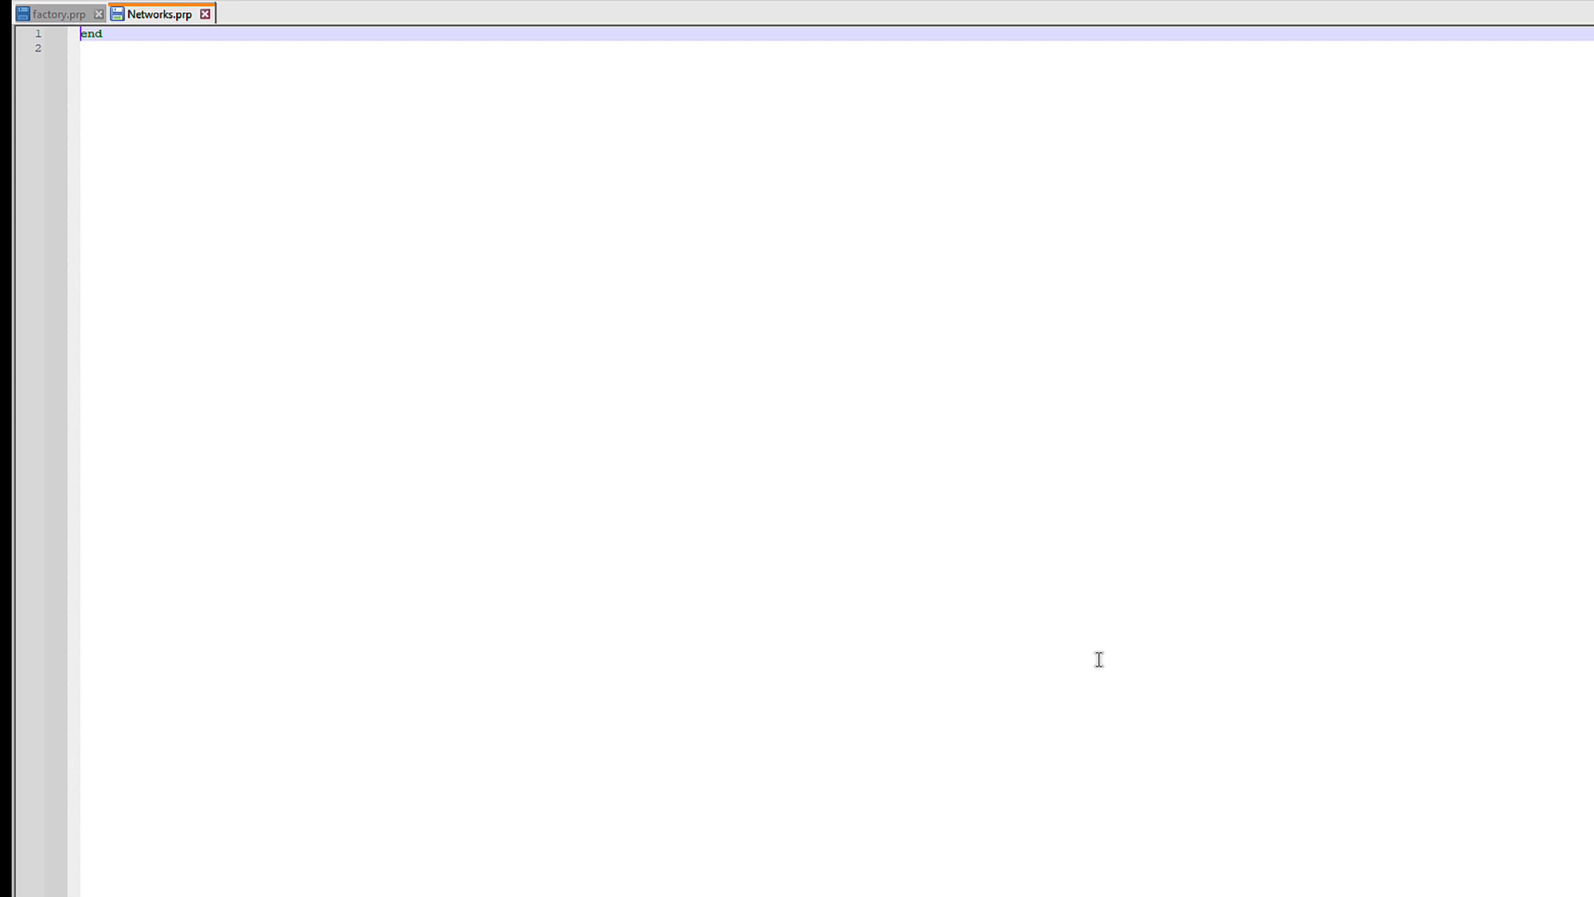
{"action": "key", "text": "alt+Tab"}
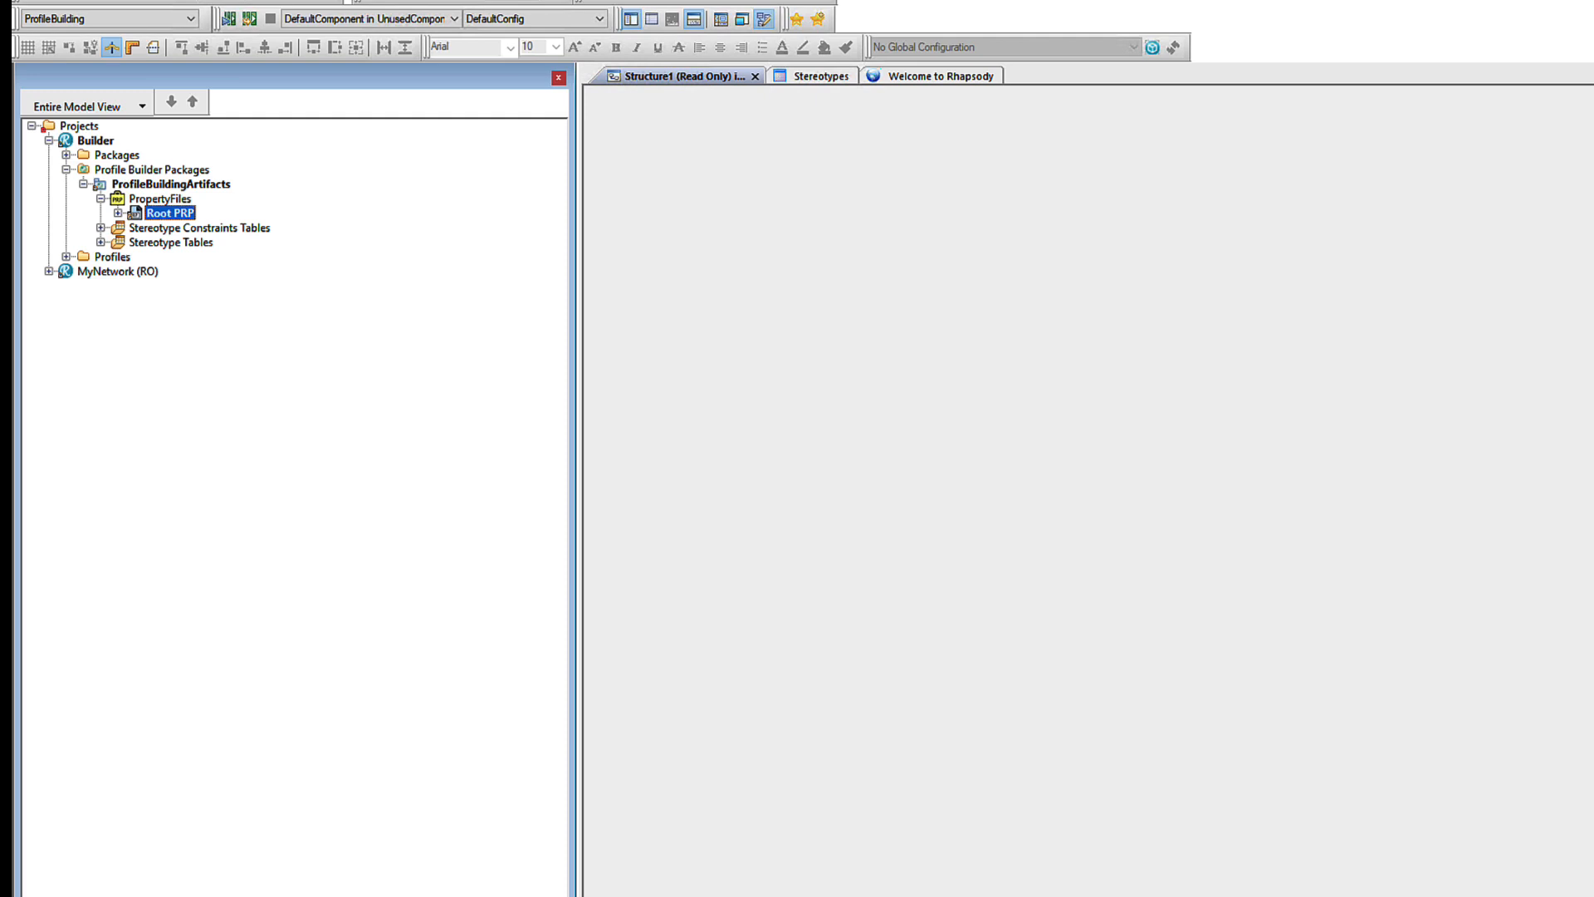
Display the Builder project's properties in the ProfileBuilding view and look through the Menus, Toolbars and Icons, and Diagrams categories.
{"action": "right_click", "coordinate": [96, 141]}
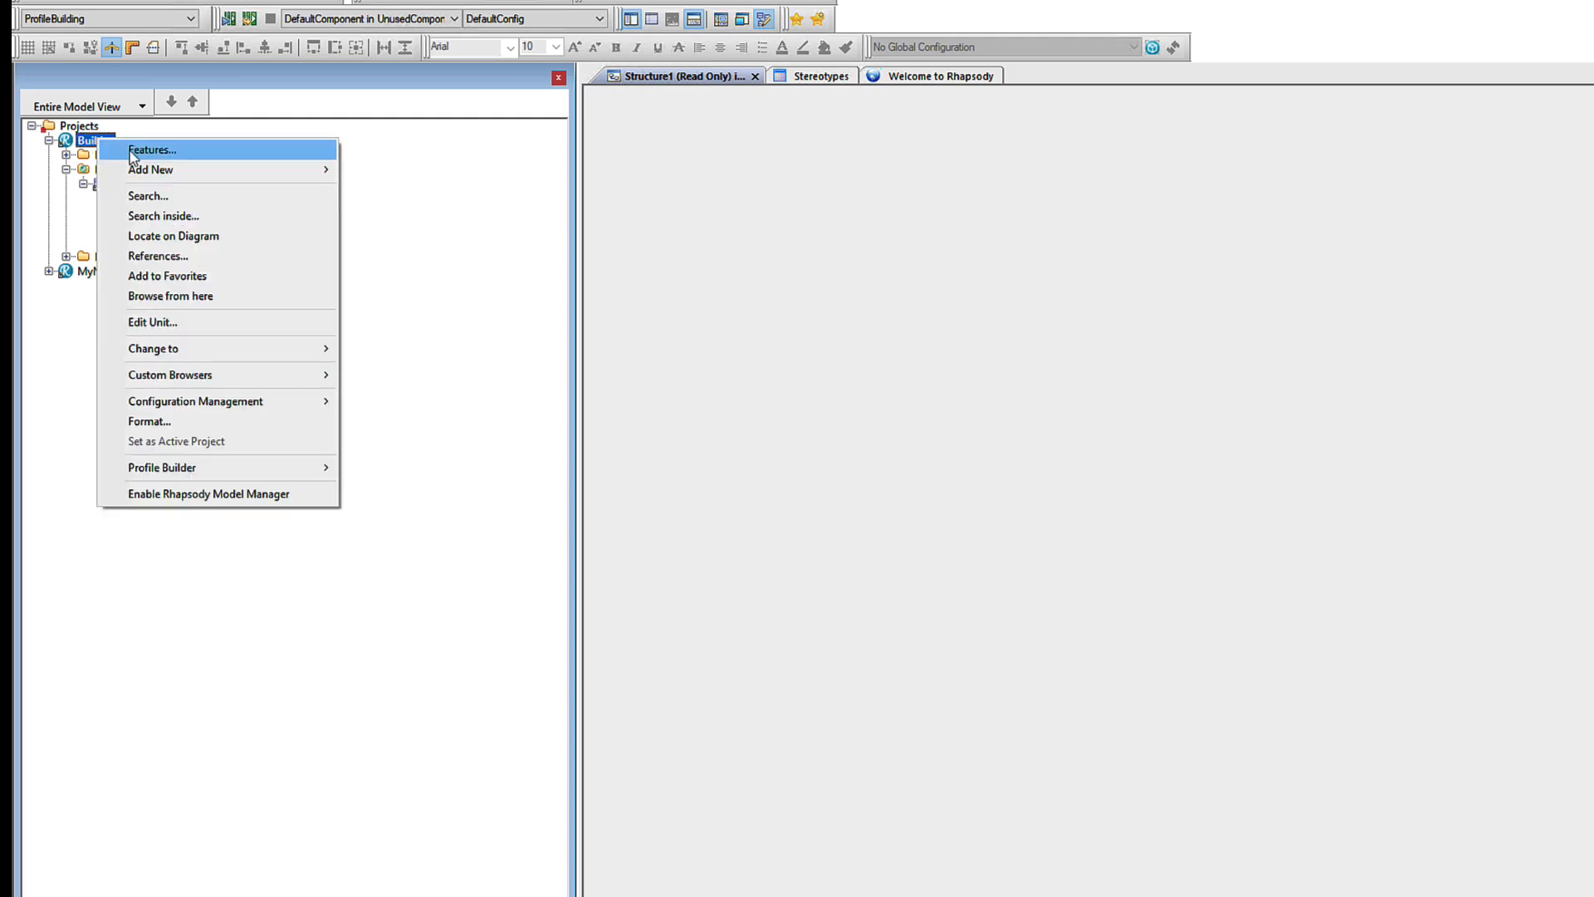
{"action": "left_click", "coordinate": [133, 152]}
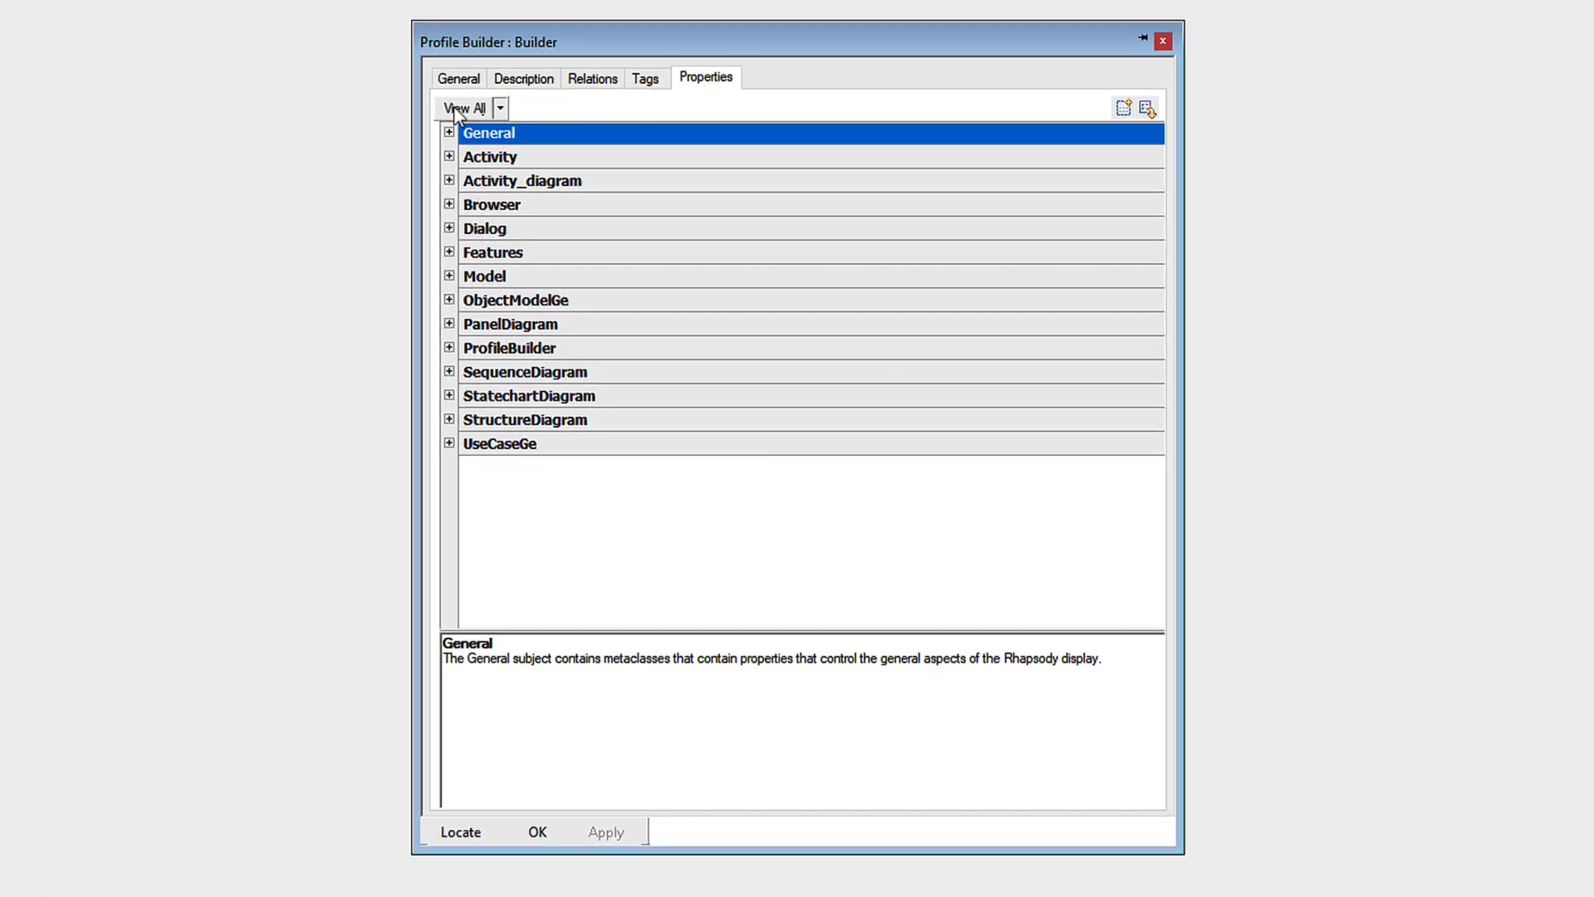
{"action": "left_click", "coordinate": [500, 108]}
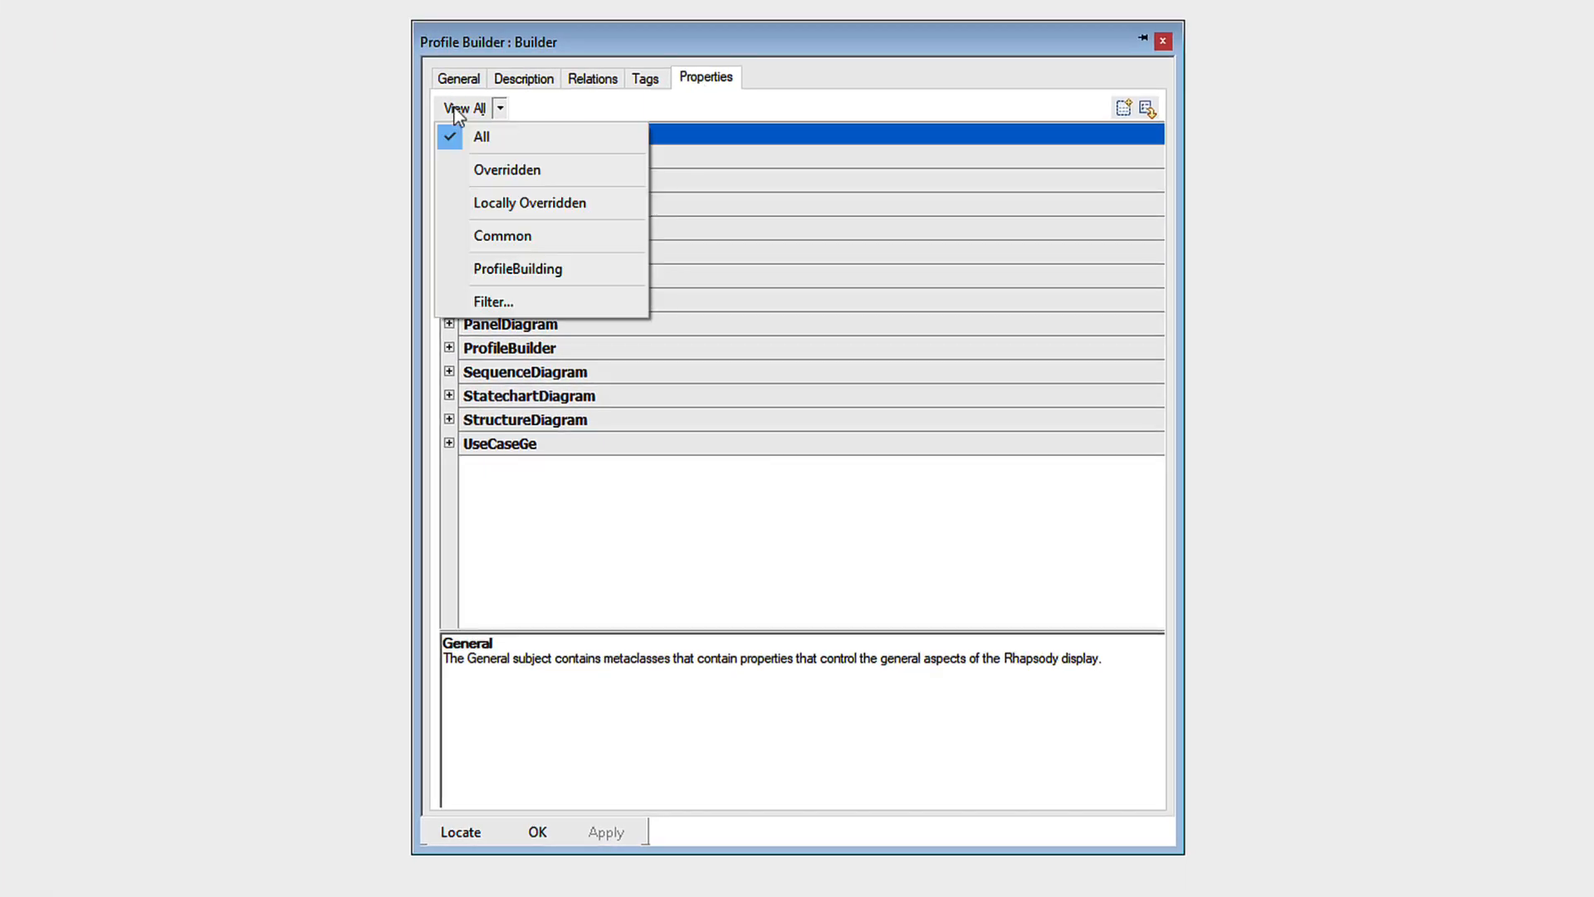
{"action": "left_click", "coordinate": [612, 274]}
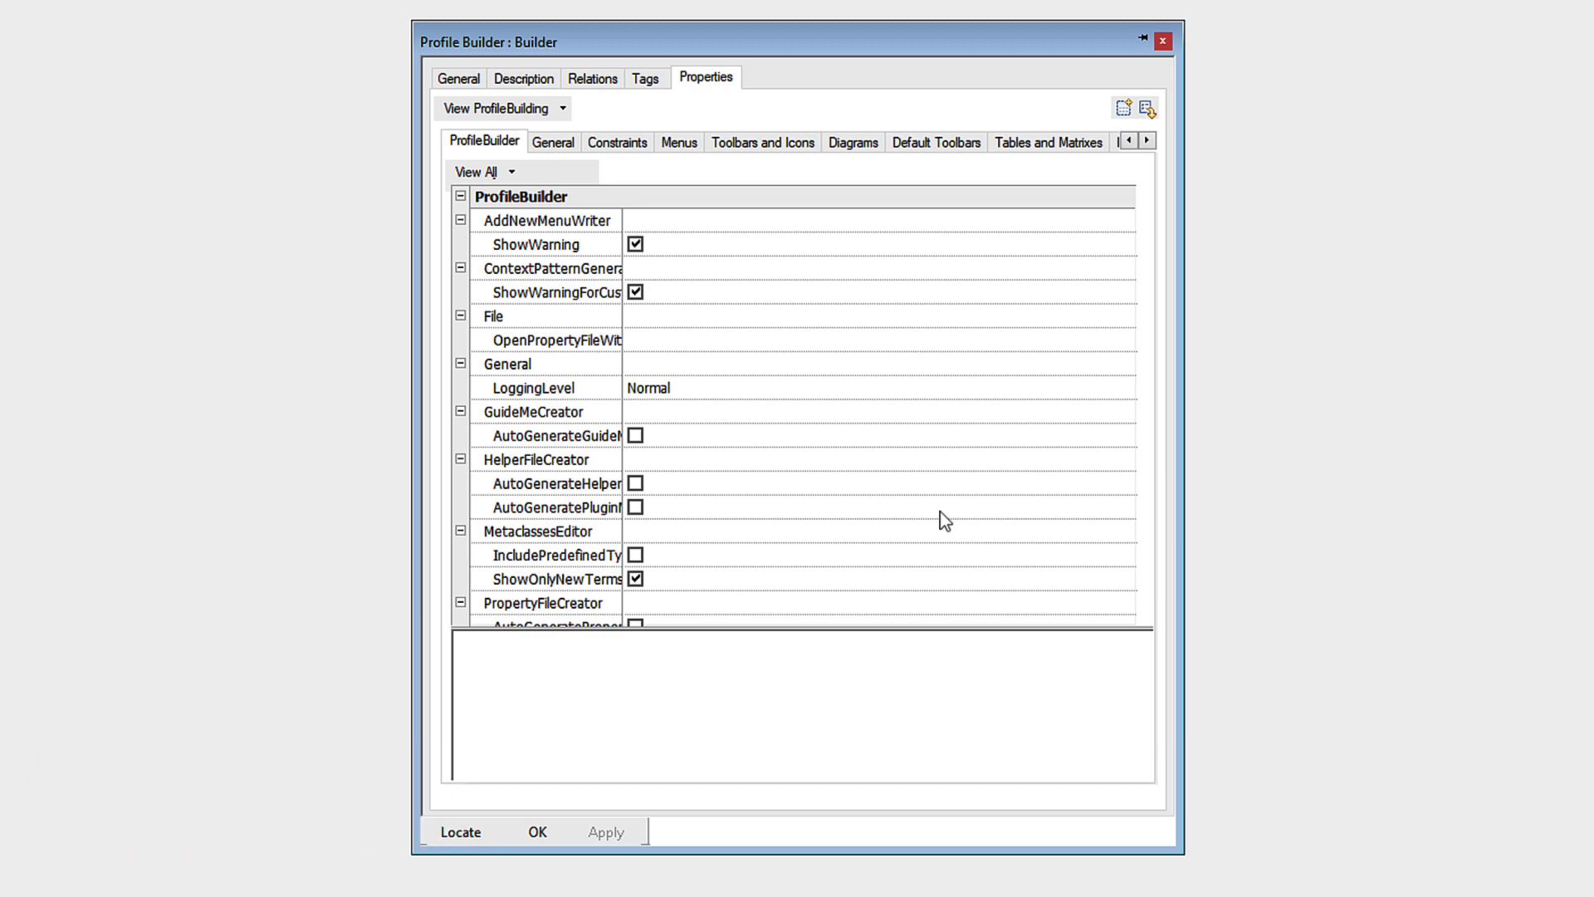
{"action": "left_click", "coordinate": [686, 144]}
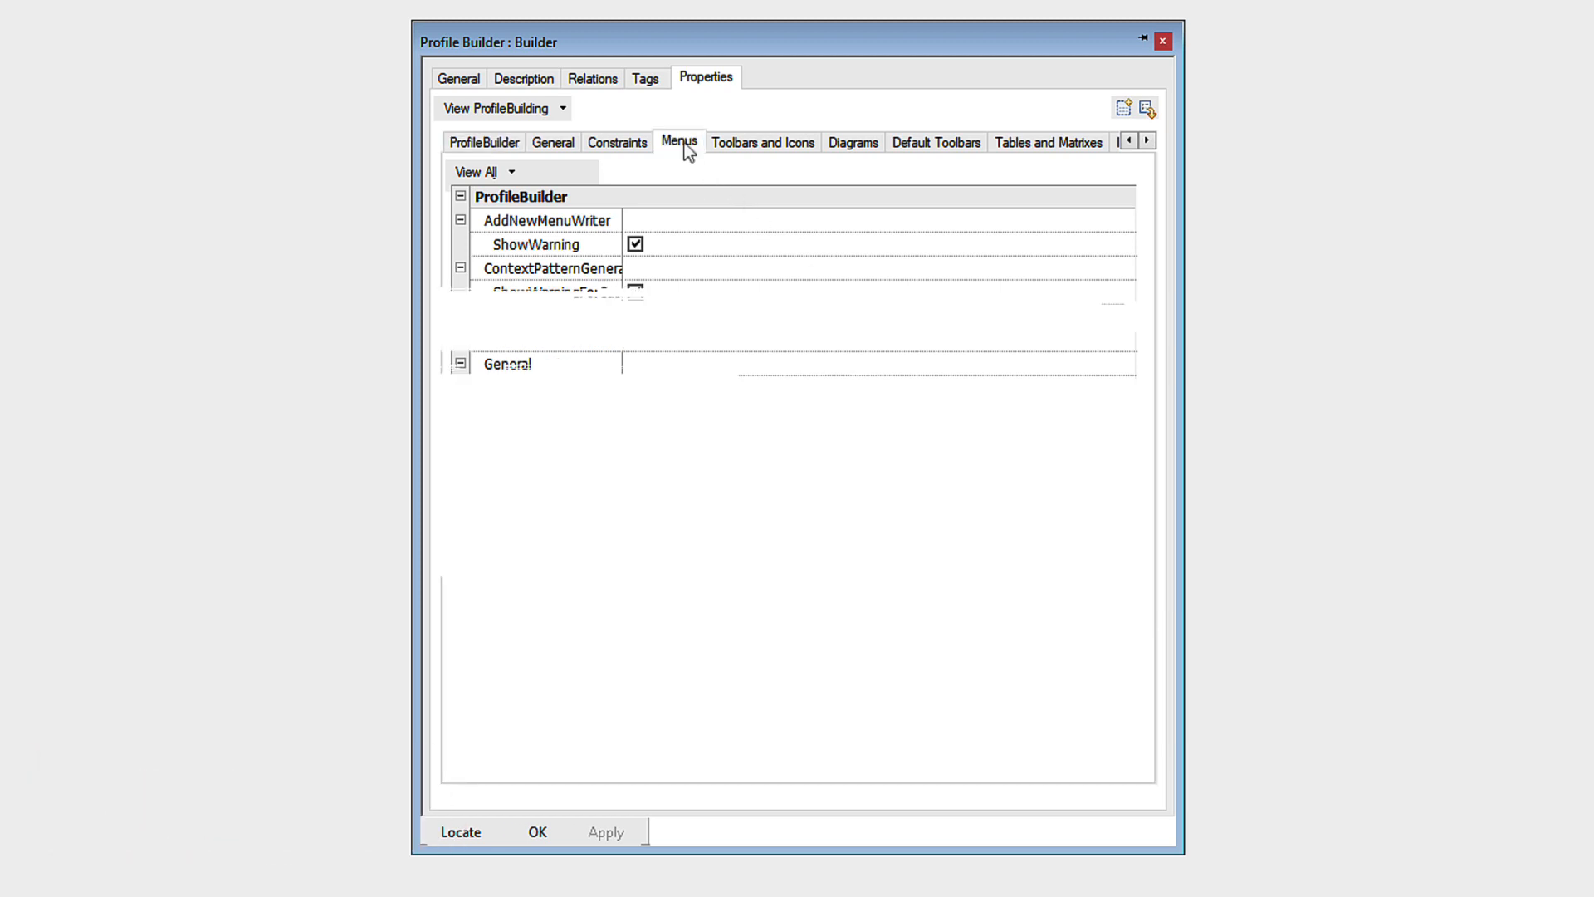
{"action": "left_click", "coordinate": [765, 146]}
{"action": "left_click", "coordinate": [855, 146]}
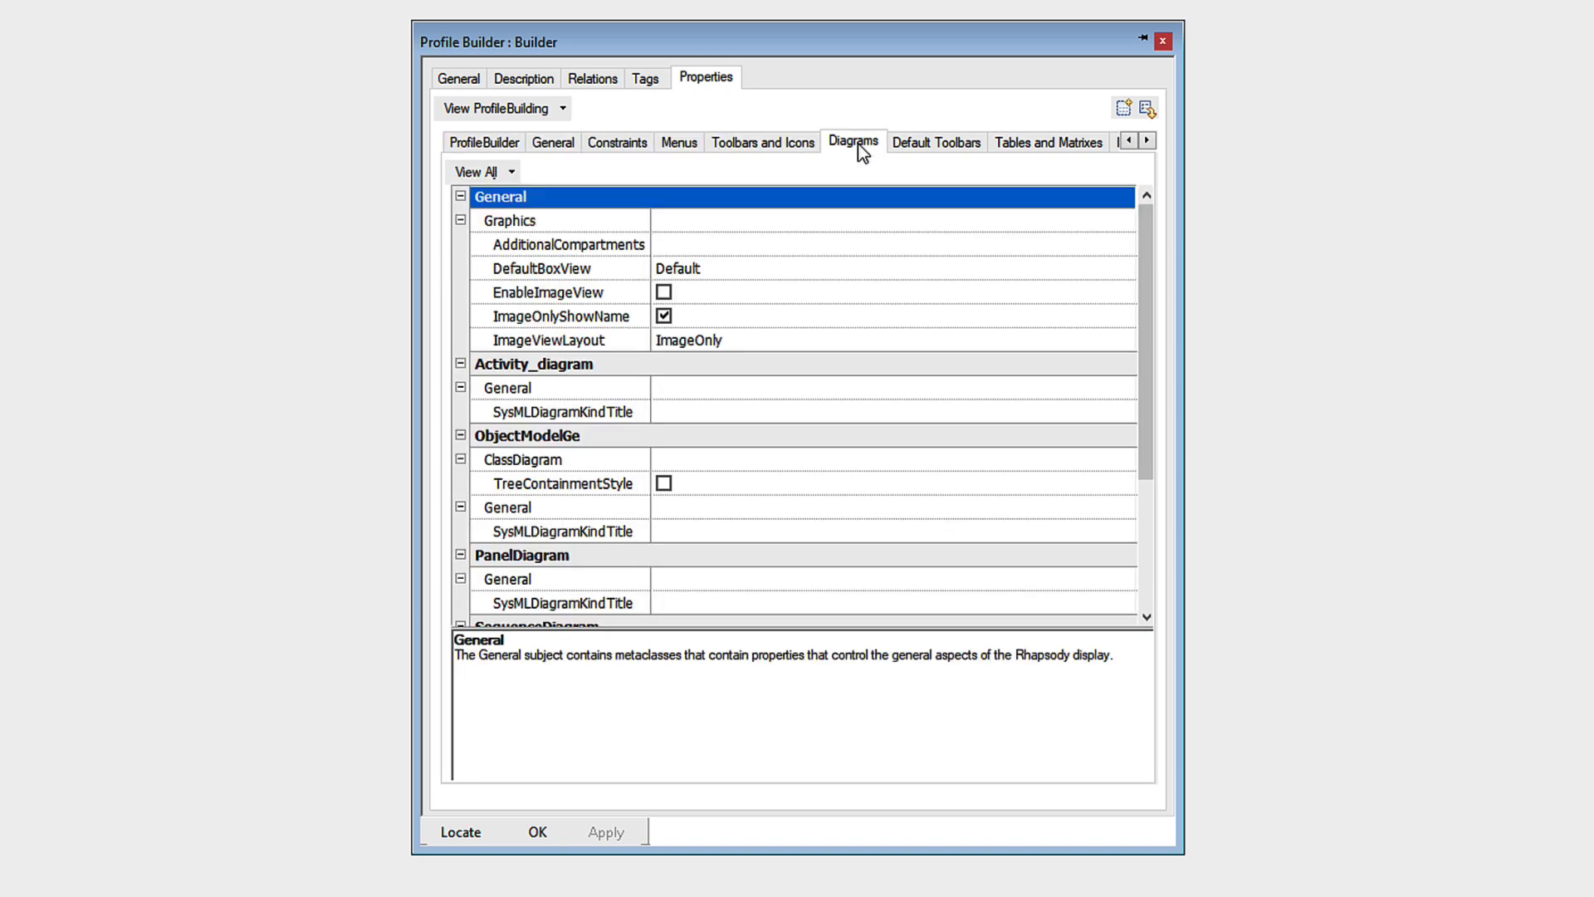
Enable AutoGeneratePropertyFilesOnSave under PropertyFileCreator in the Builder project's ProfileBuilder properties.
{"action": "left_click", "coordinate": [493, 144]}
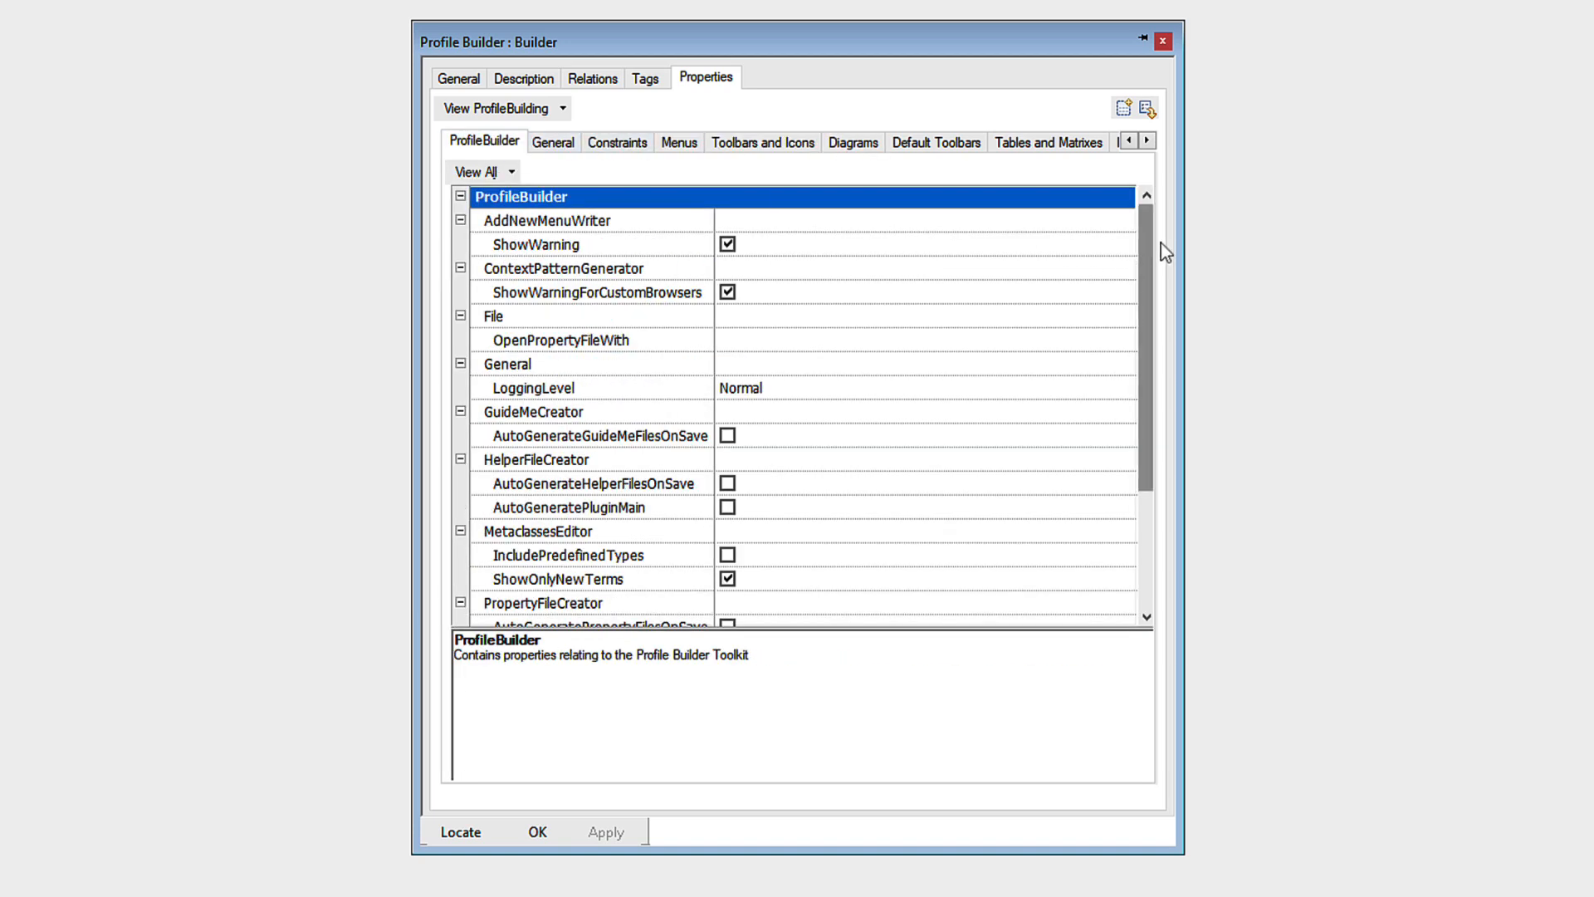
{"action": "left_click_drag", "start_coordinate": [1150, 242], "coordinate": [1154, 360]}
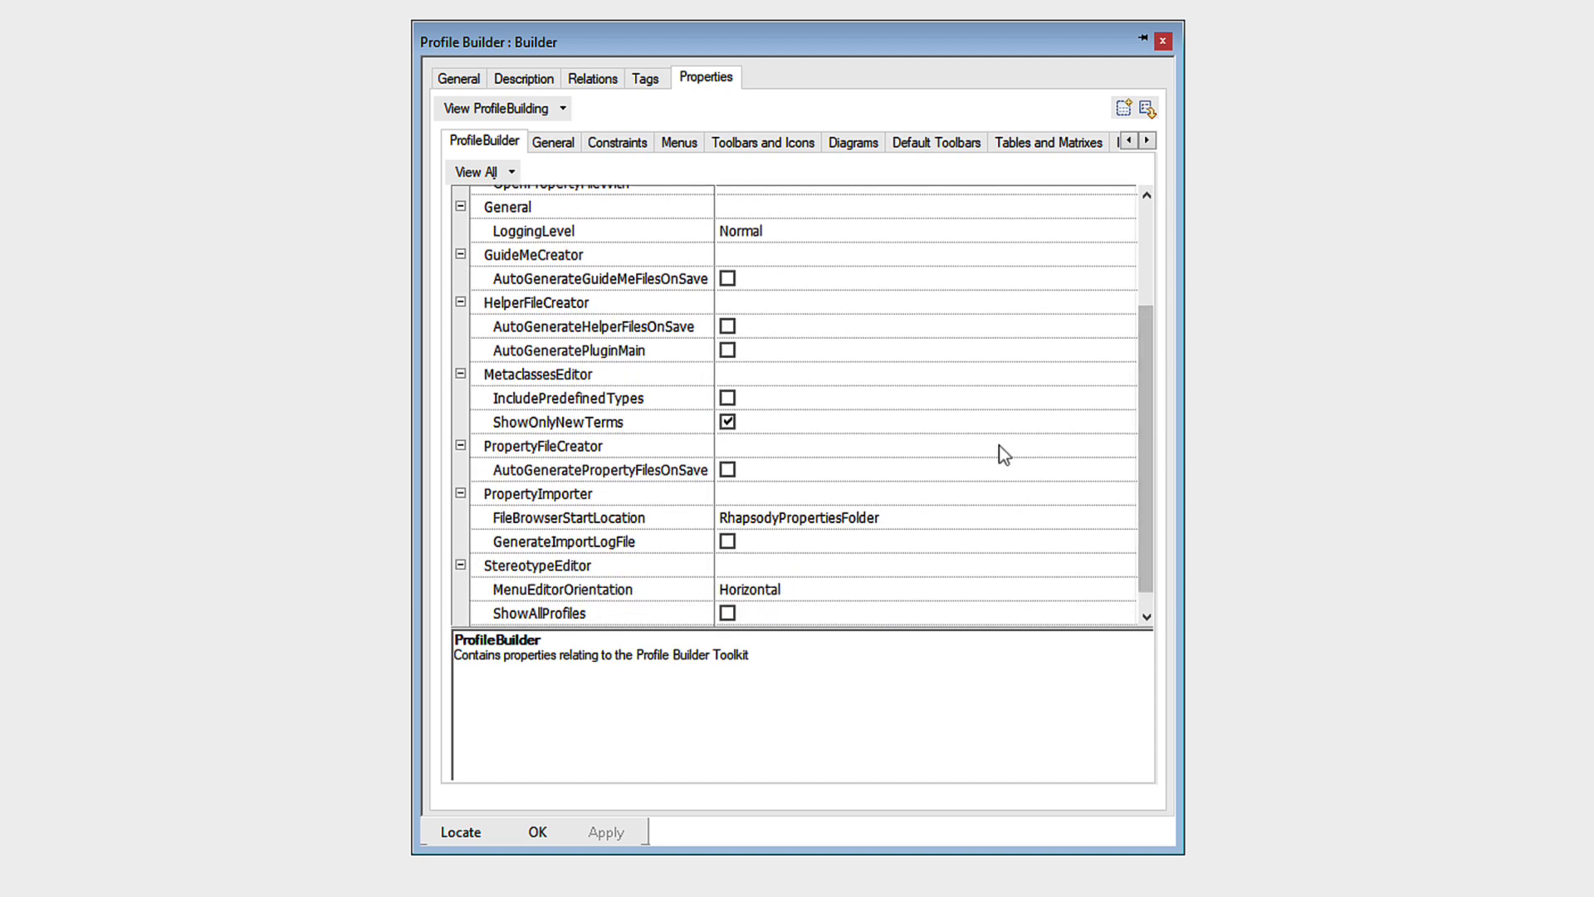
{"action": "left_click", "coordinate": [728, 470]}
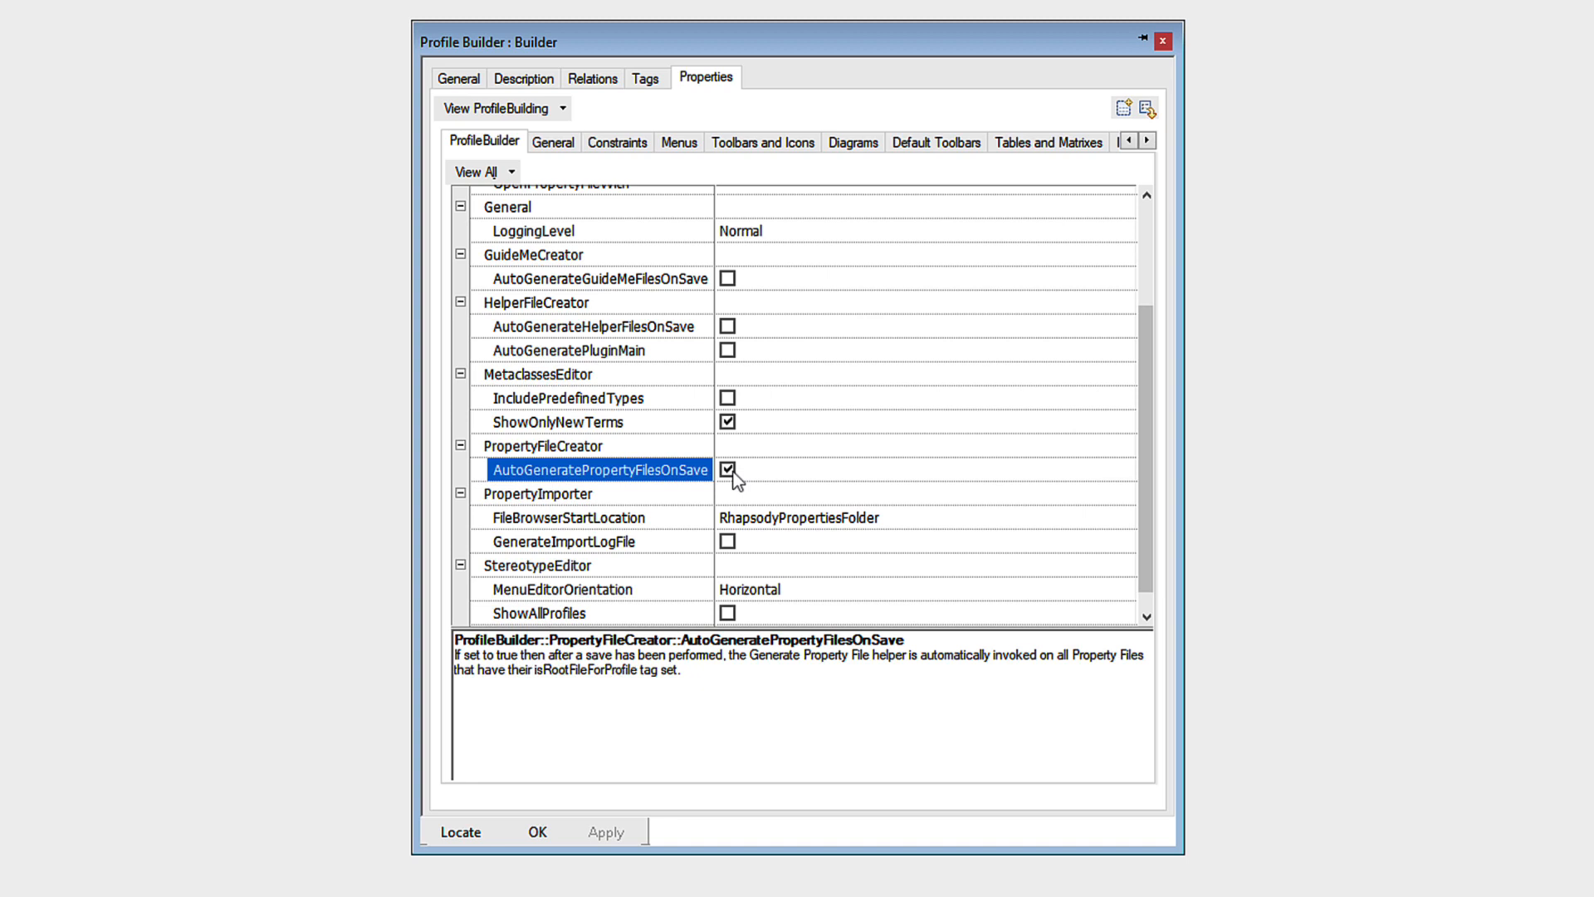
{"action": "left_click", "coordinate": [538, 832]}
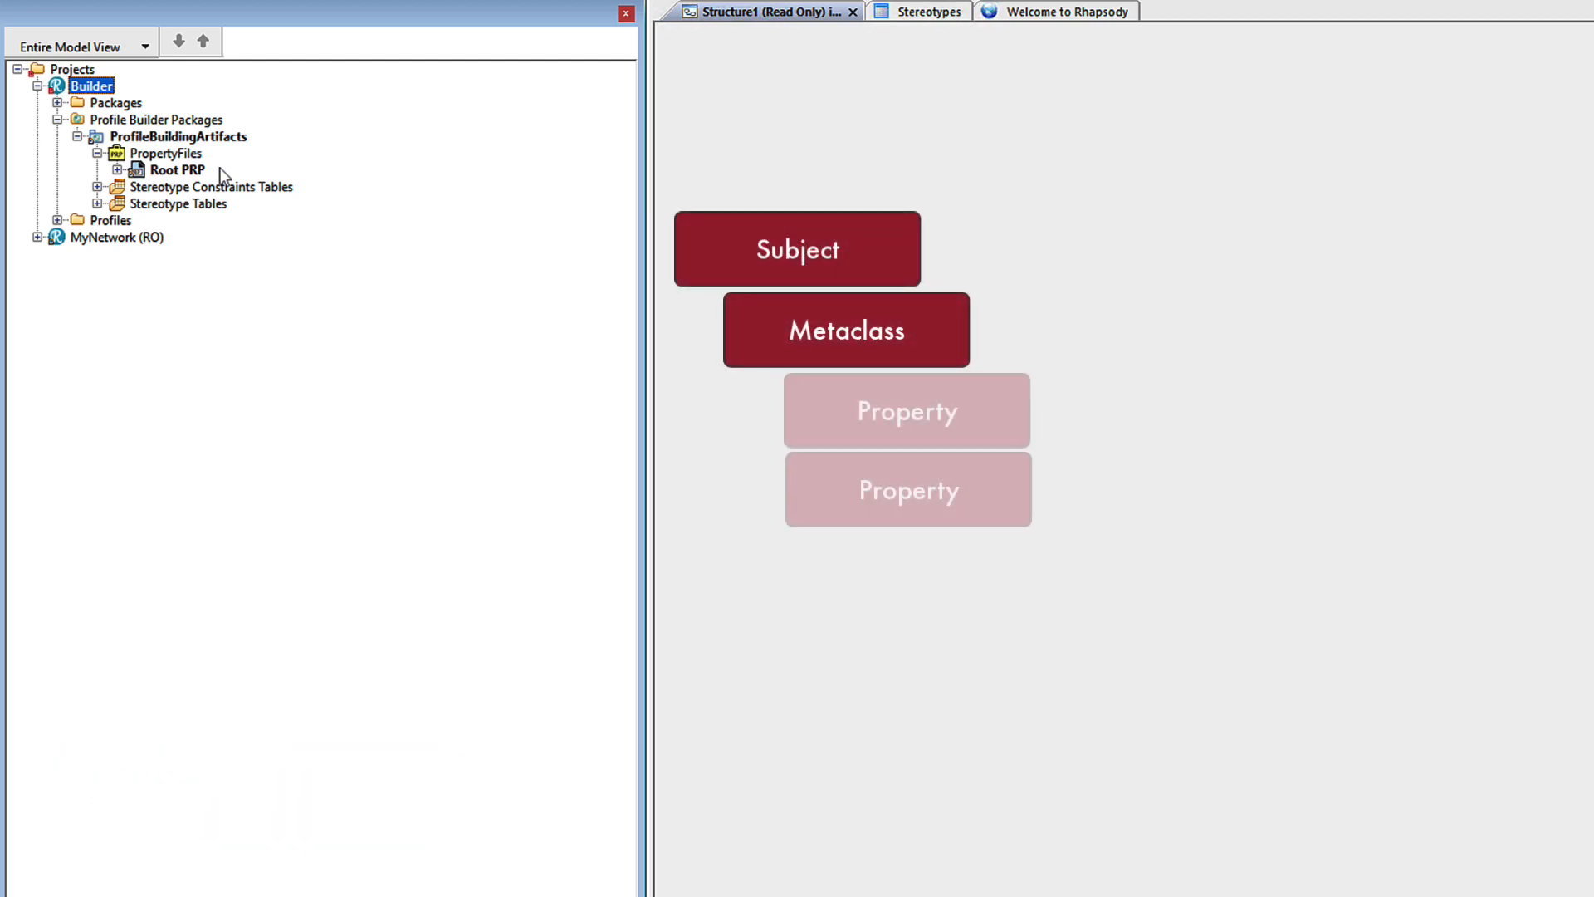
Add a new subject named Networking to the Root PRP property file.
{"action": "right_click", "coordinate": [182, 169]}
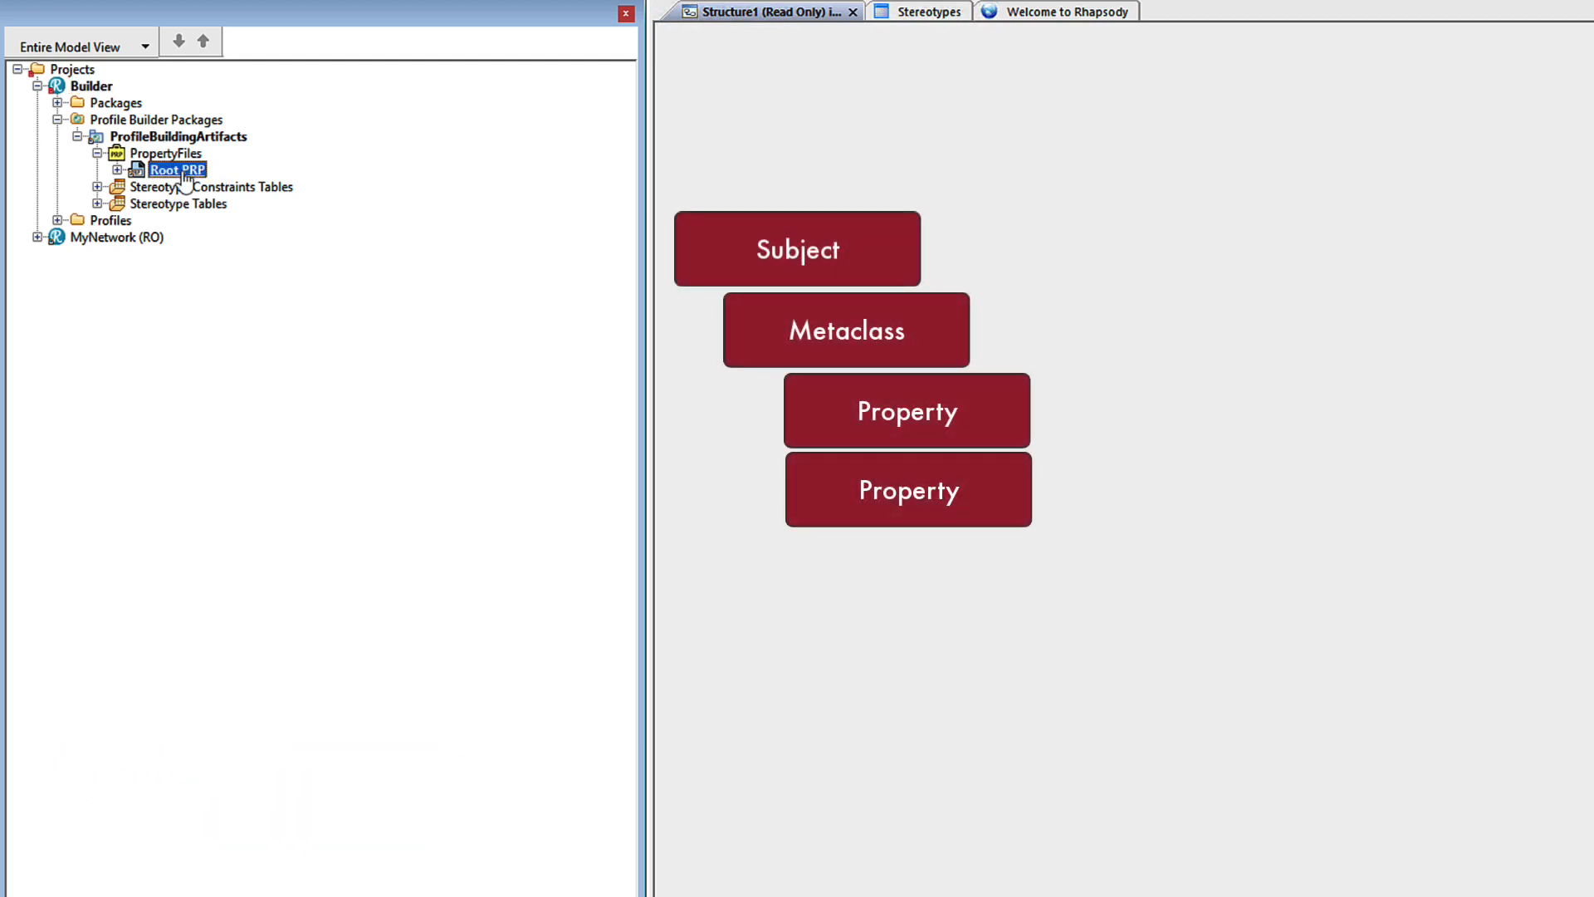
{"action": "mouse_move", "coordinate": [277, 216]}
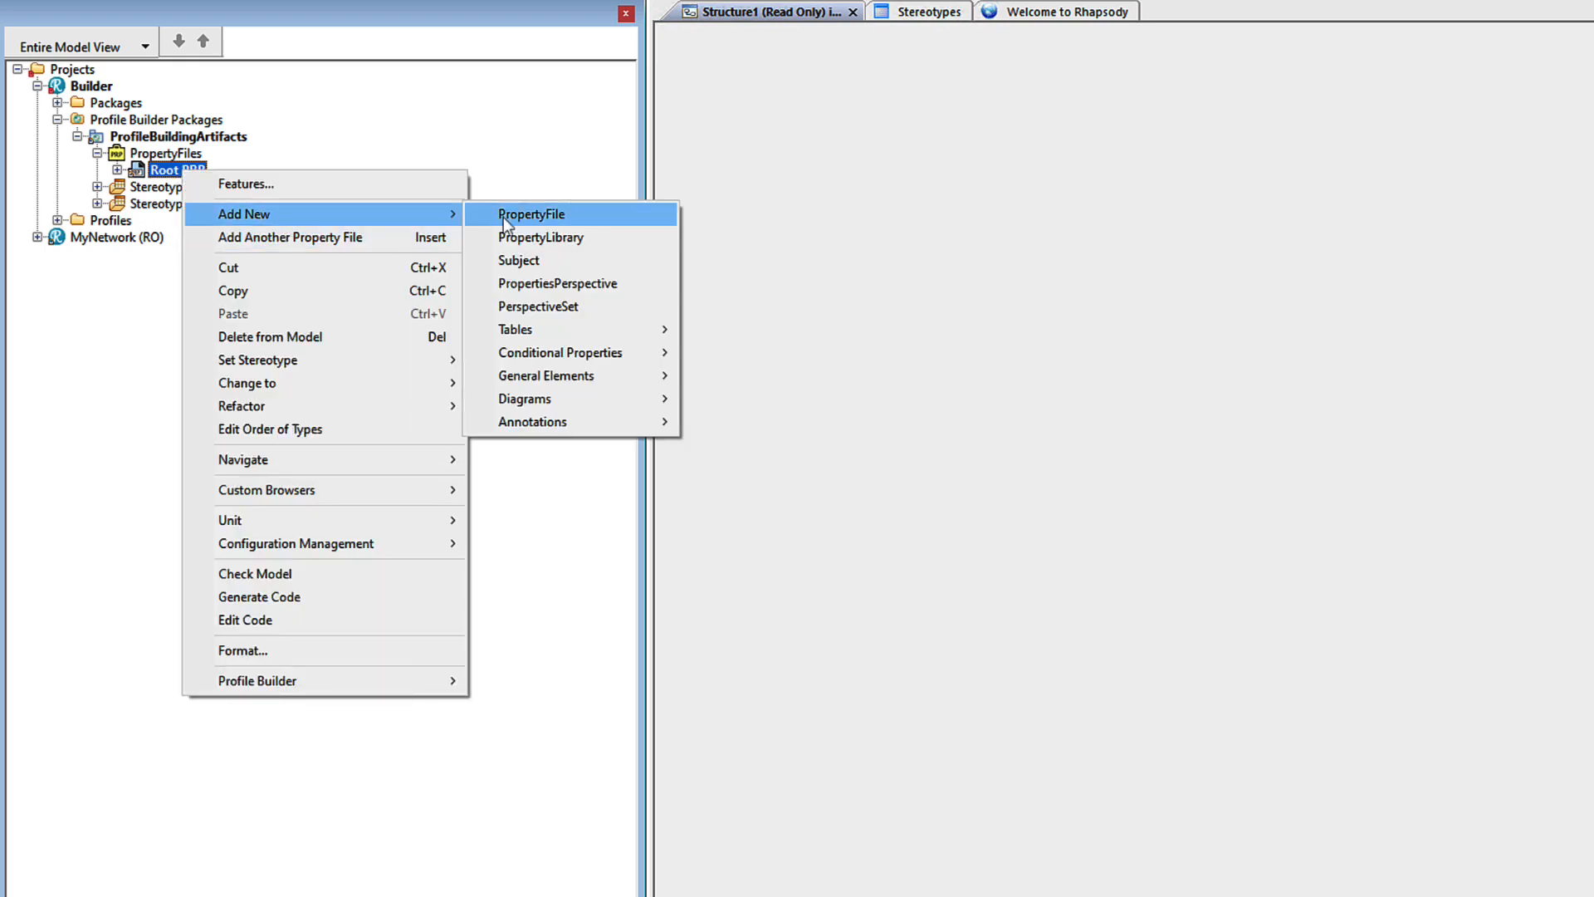
{"action": "left_click", "coordinate": [508, 253]}
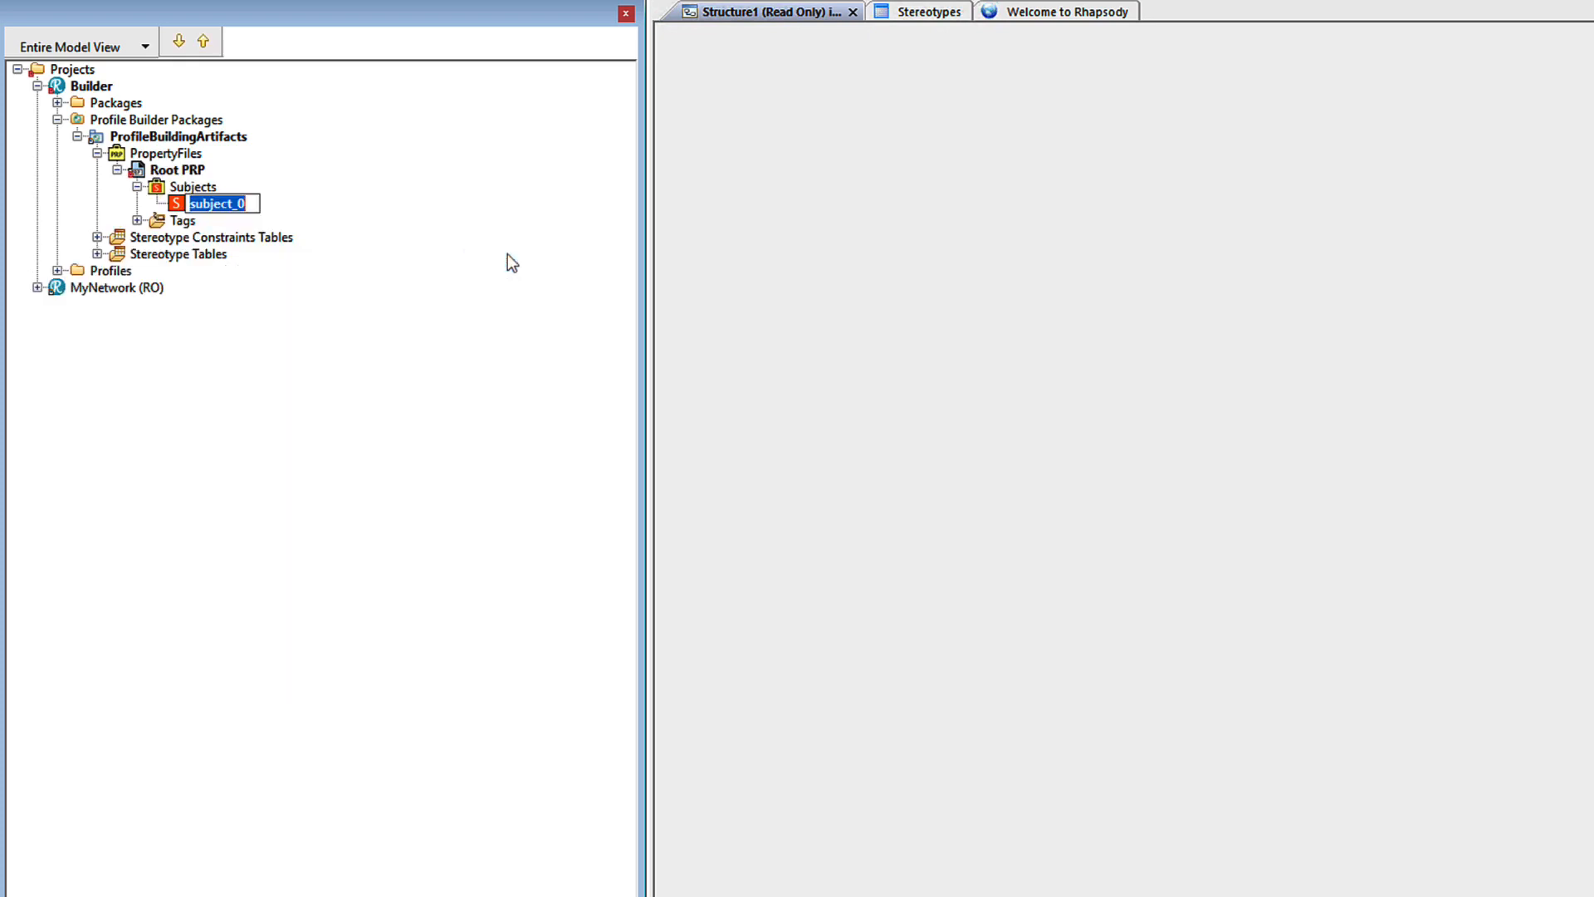
{"action": "type", "text": "Networking"}
{"action": "key", "text": "Return"}
Add a new metaclass named Automation to the Networking subject.
{"action": "right_click", "coordinate": [236, 203]}
{"action": "left_click", "coordinate": [566, 244]}
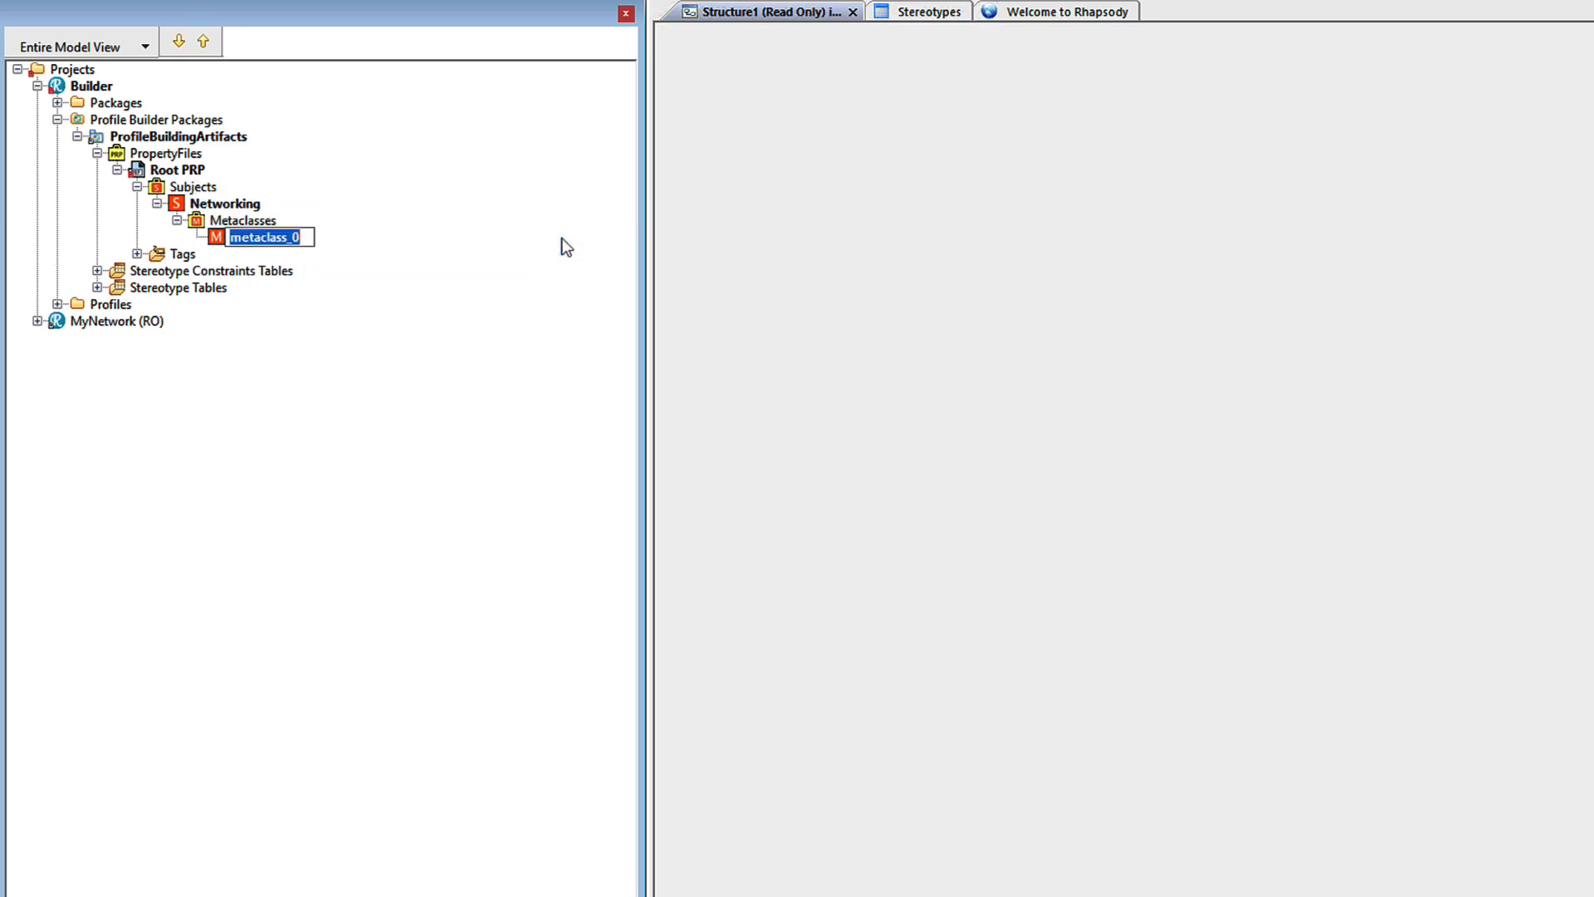
{"action": "type", "text": "Automation"}
{"action": "key", "text": "Return"}
Add a BooleanProperty named AutoSetup to the Automation metaclass.
{"action": "right_click", "coordinate": [284, 237]}
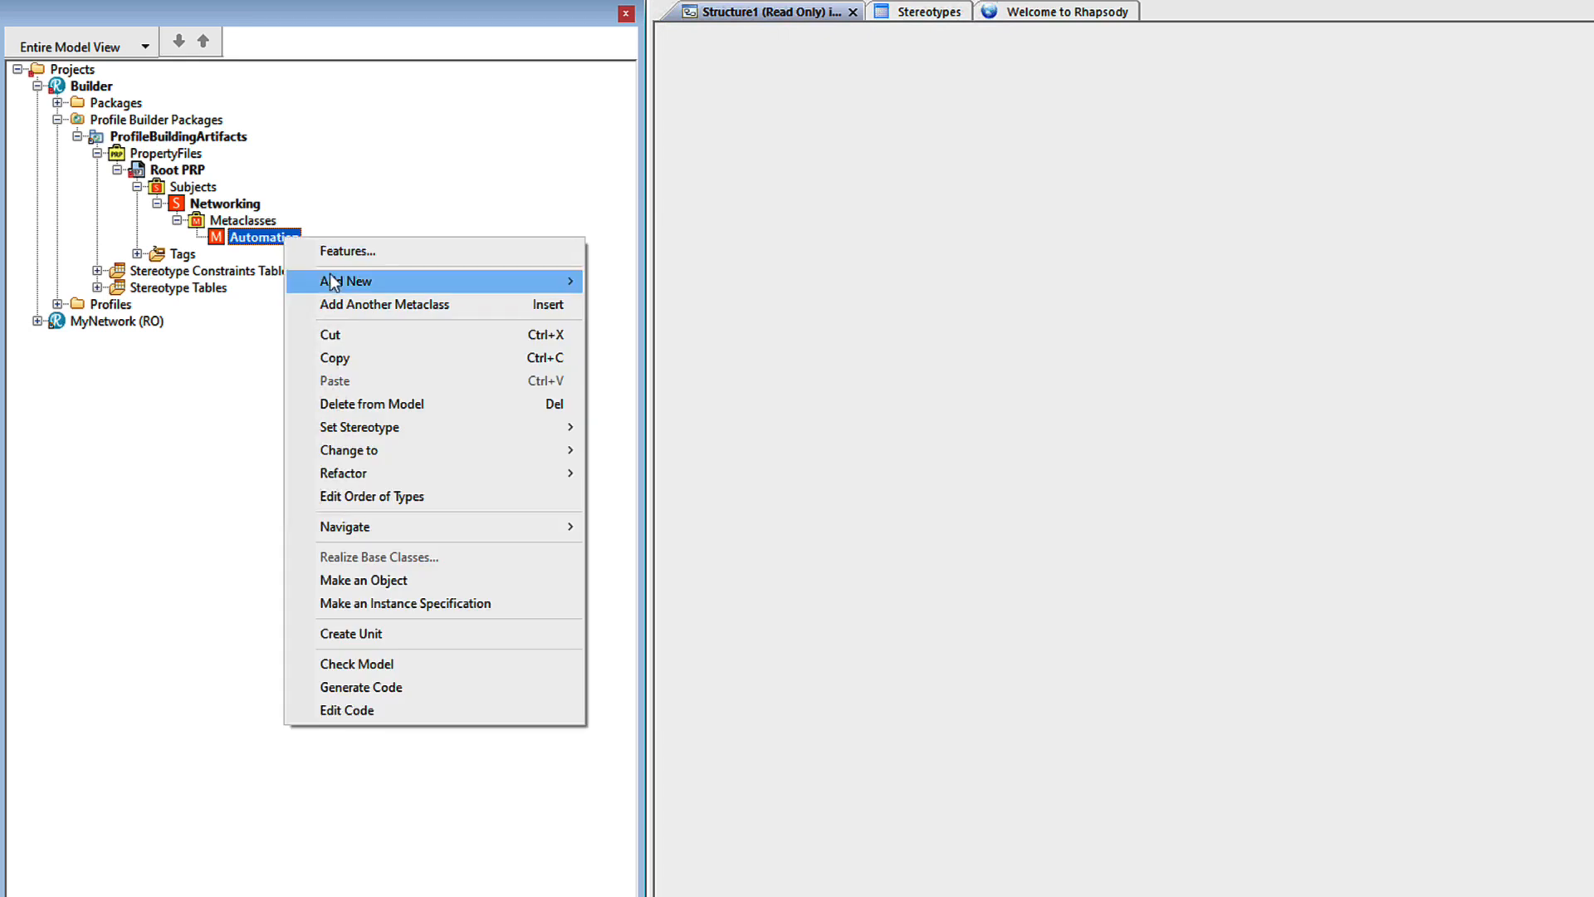
{"action": "mouse_move", "coordinate": [330, 282]}
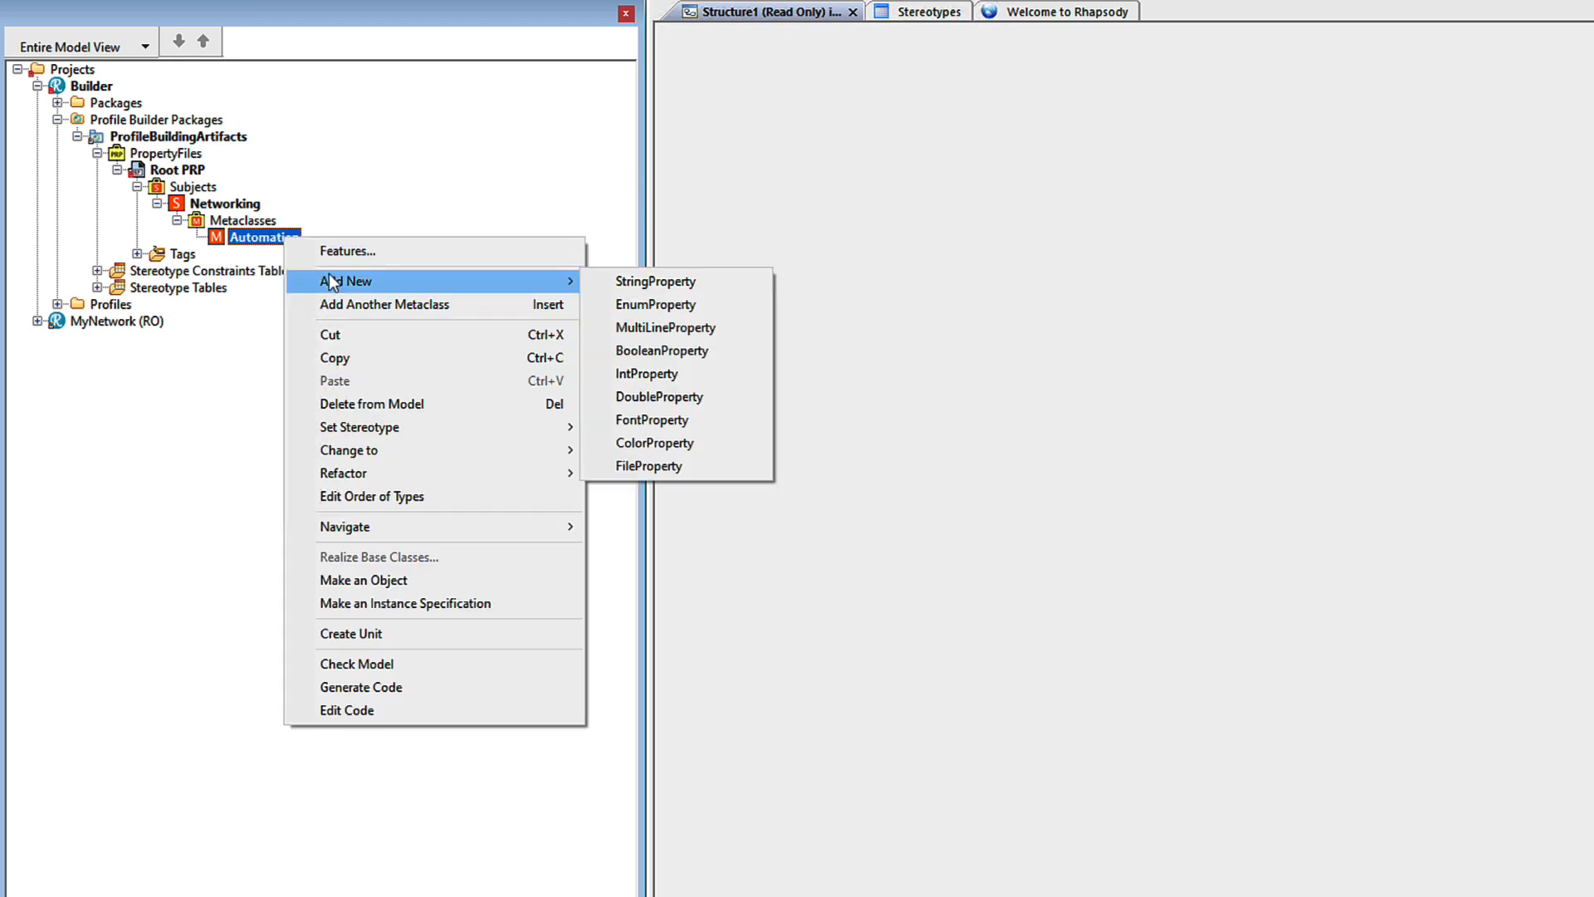
{"action": "left_click", "coordinate": [650, 350]}
{"action": "type", "text": "AutoSetup"}
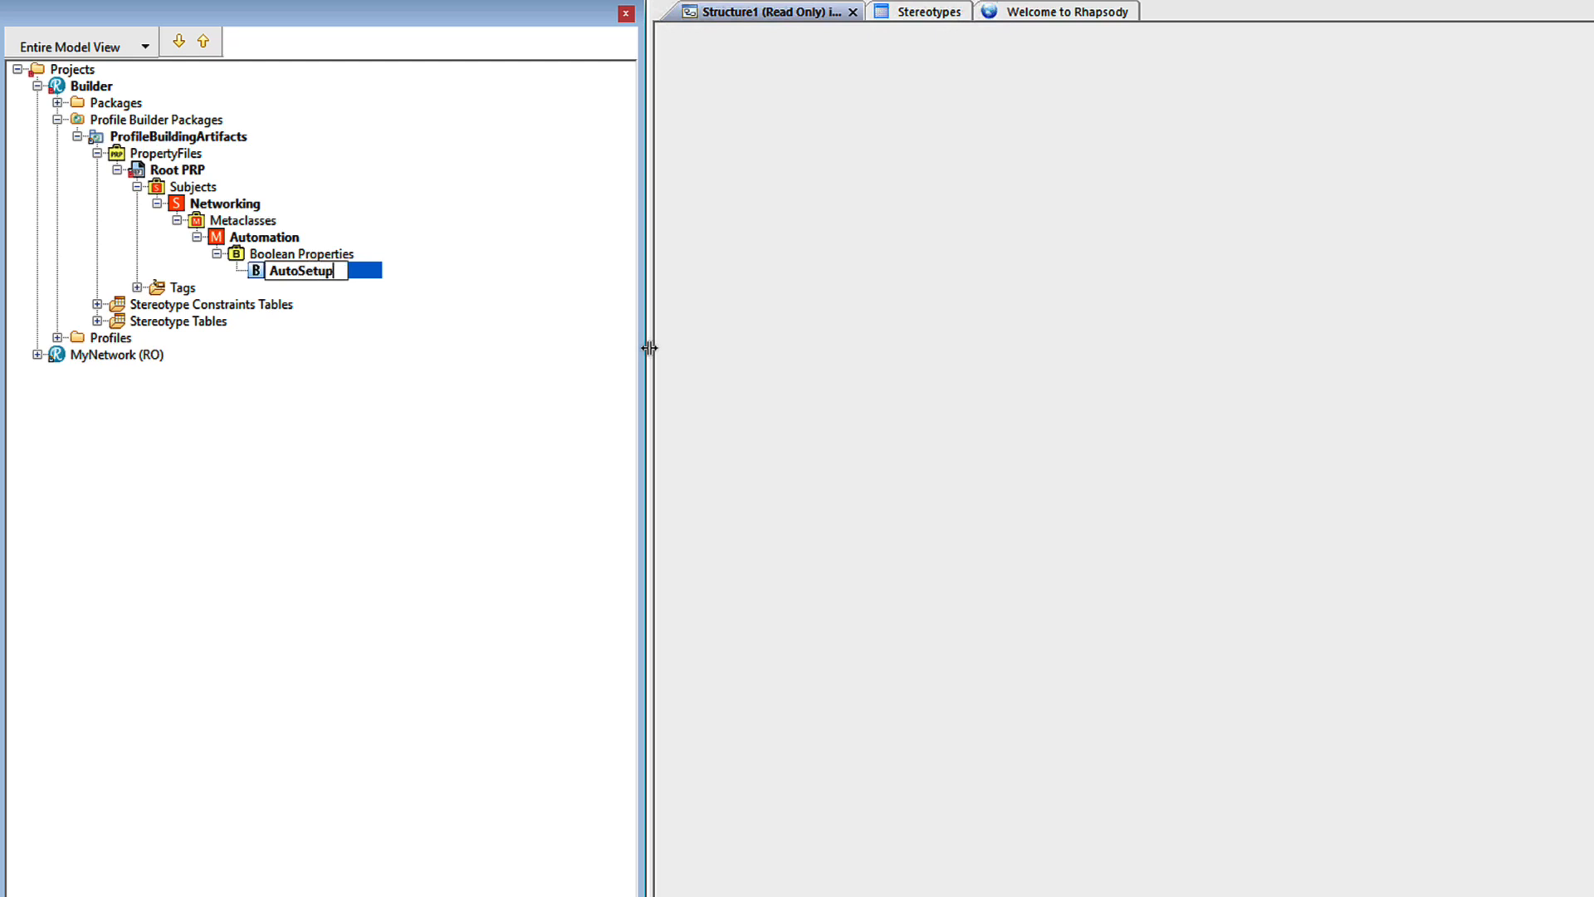
{"action": "key", "text": "Return"}
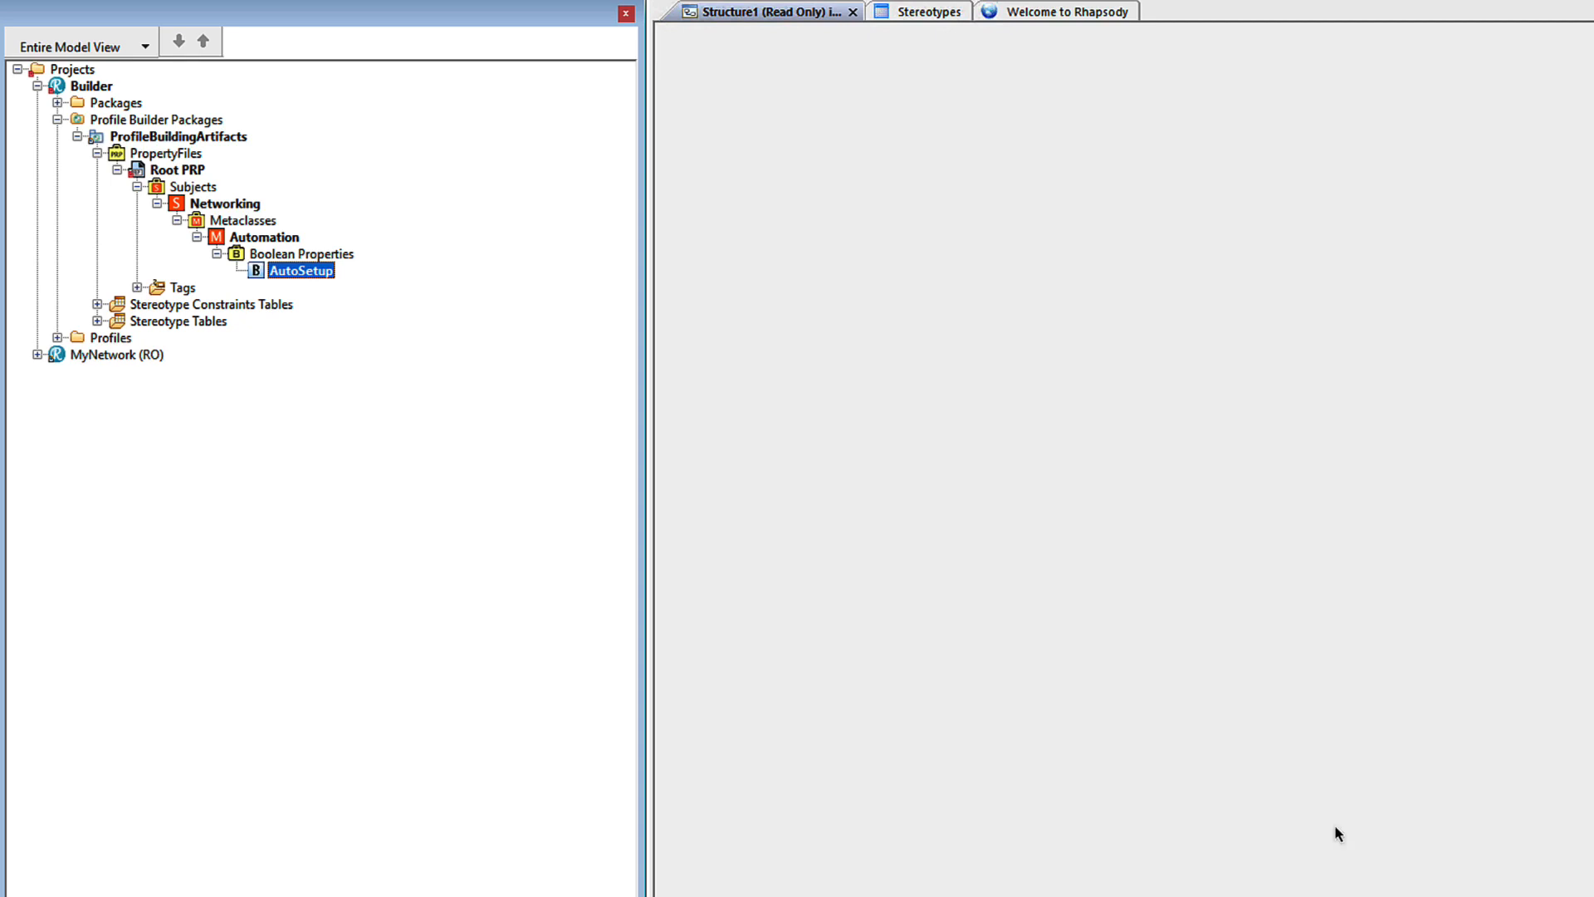
Give the AutoSetup property the description "This property controls the automatic setup helper".
{"action": "right_click", "coordinate": [321, 279]}
{"action": "left_click", "coordinate": [366, 291]}
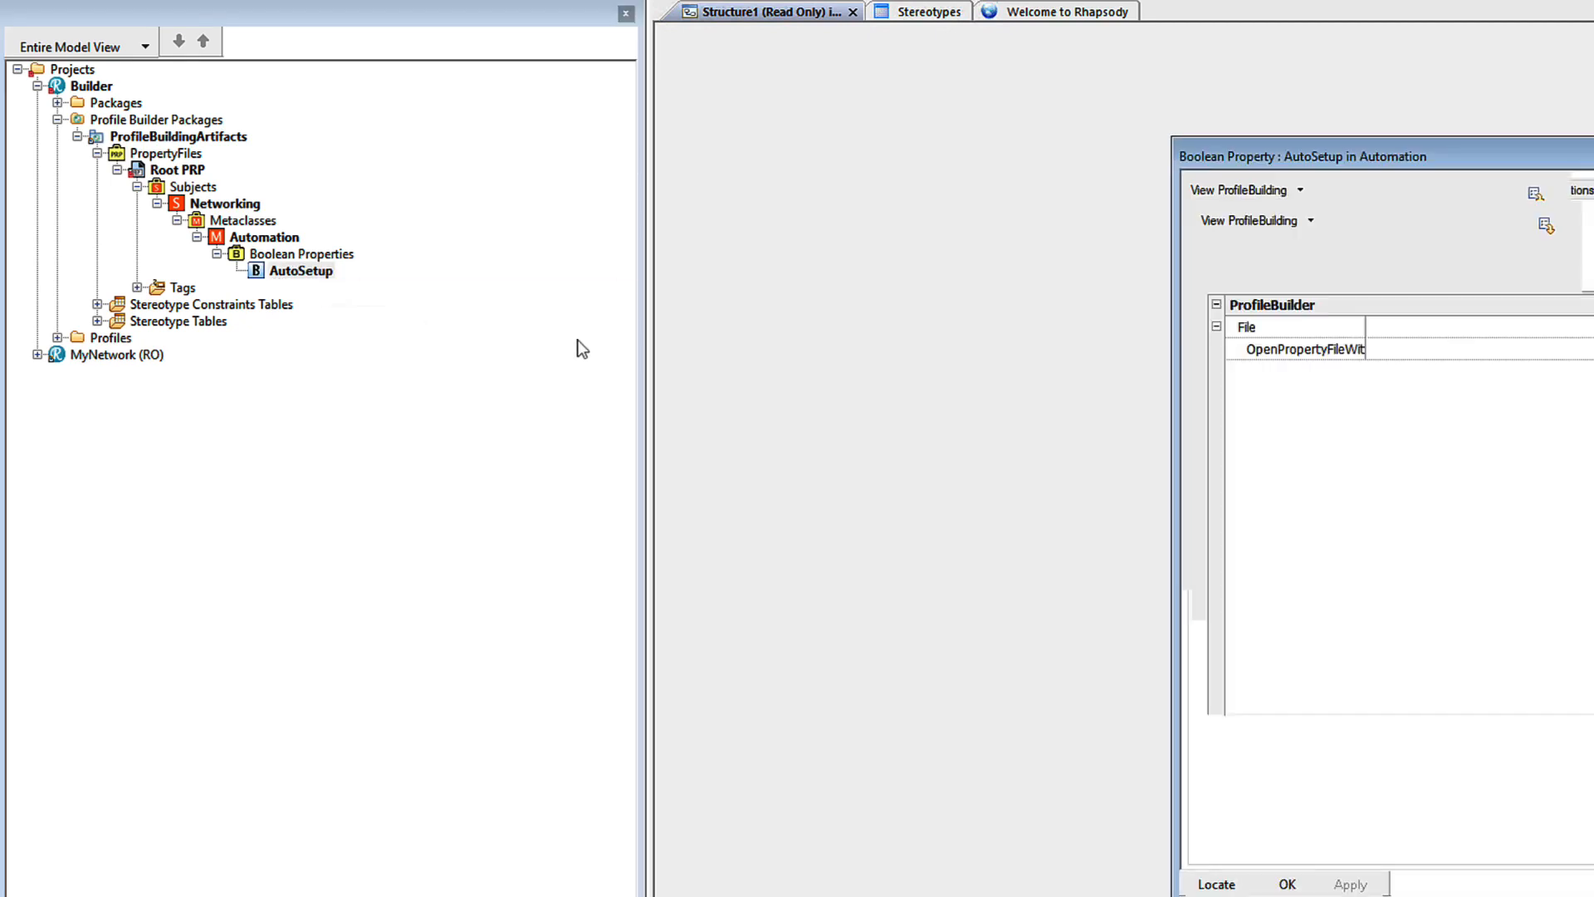
{"action": "left_click", "coordinate": [1276, 190]}
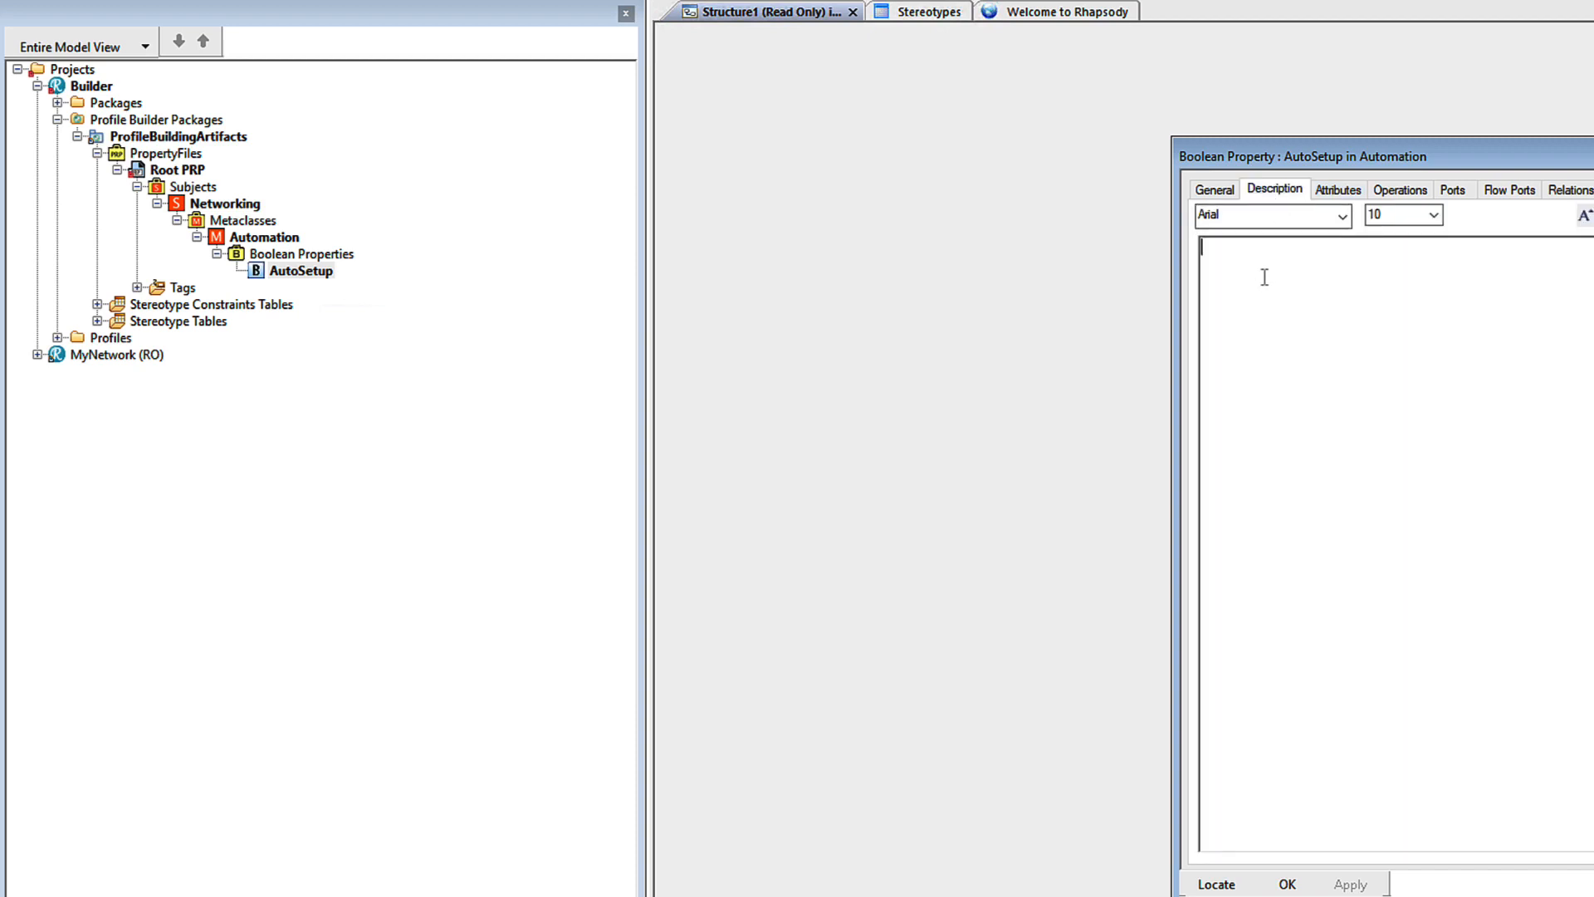
{"action": "type", "text": "This property controls the automatic setup helper"}
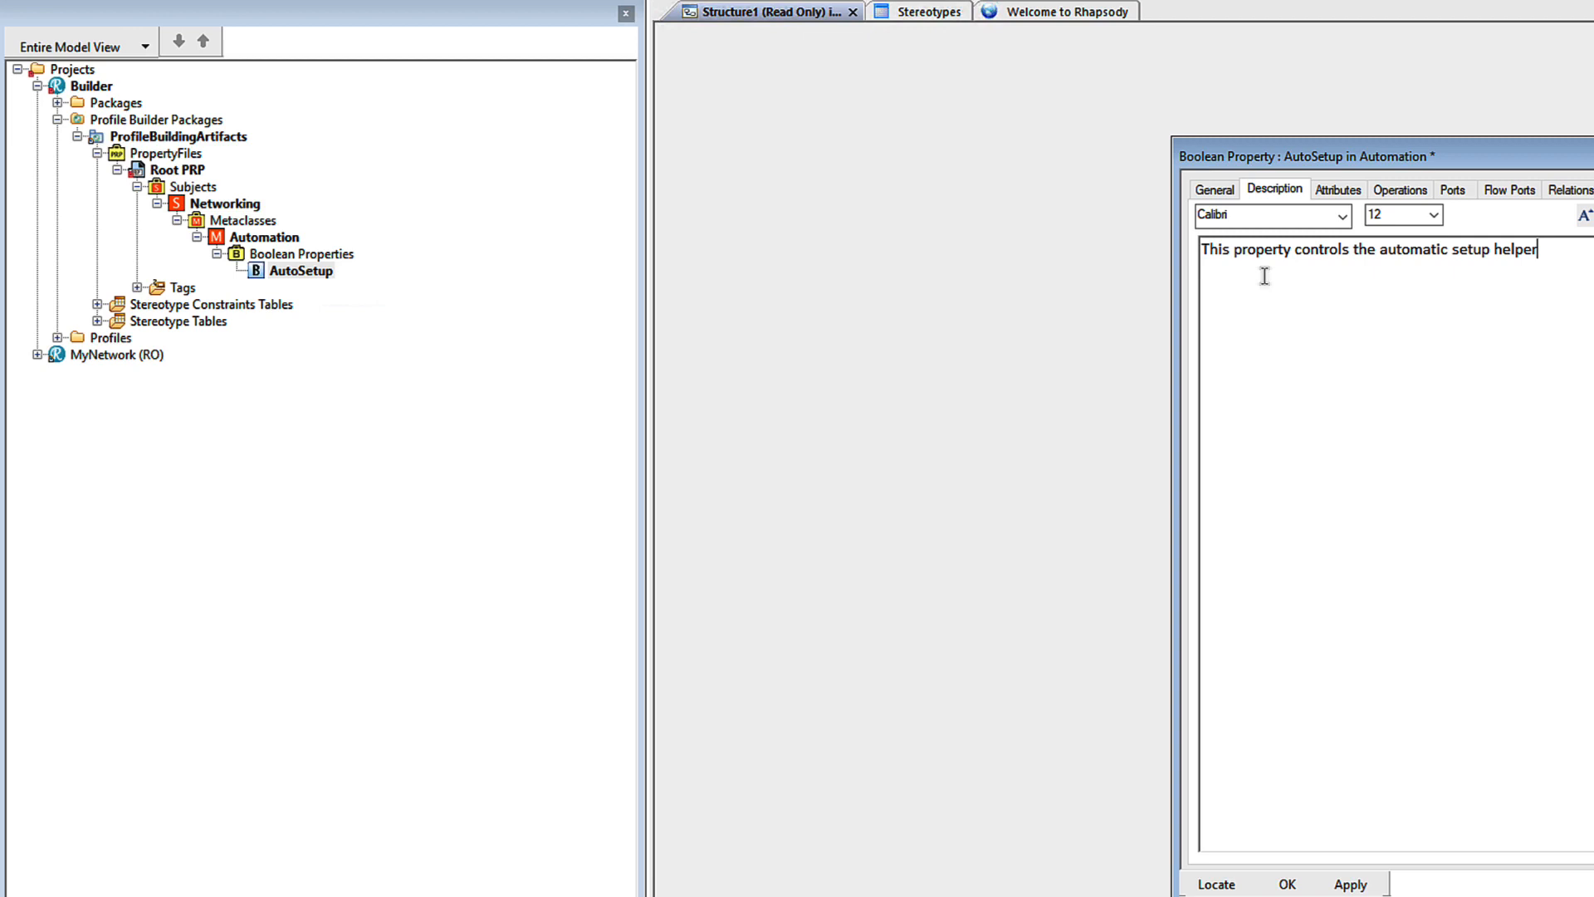
Enable the generateHelpFile tag on the Networking subject.
{"action": "left_click", "coordinate": [256, 207]}
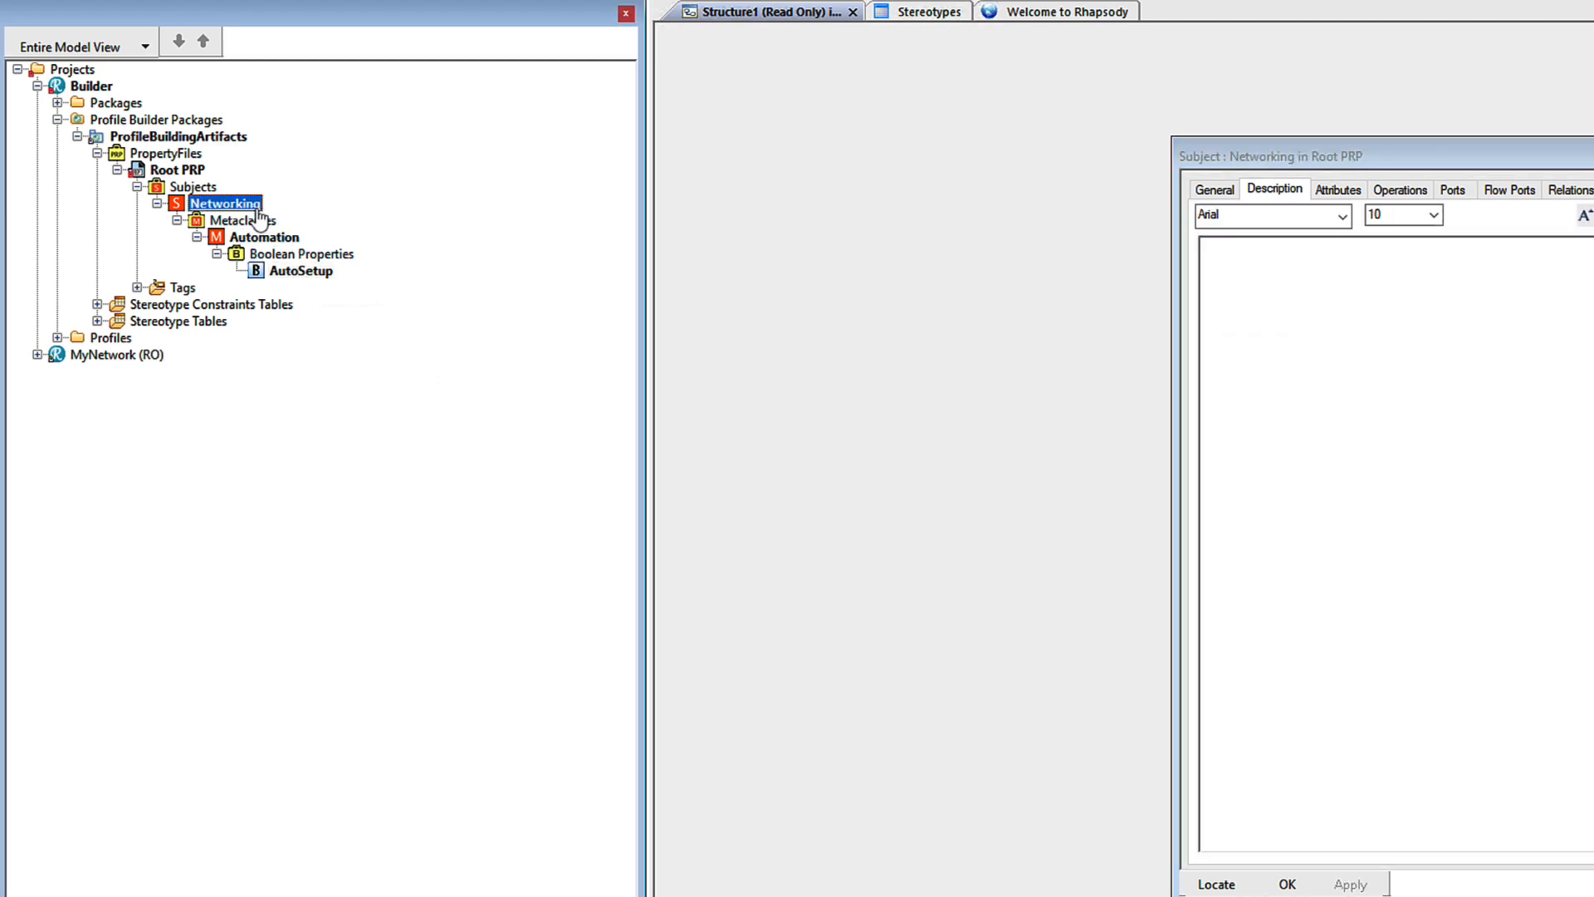
{"action": "left_click", "coordinate": [1593, 190]}
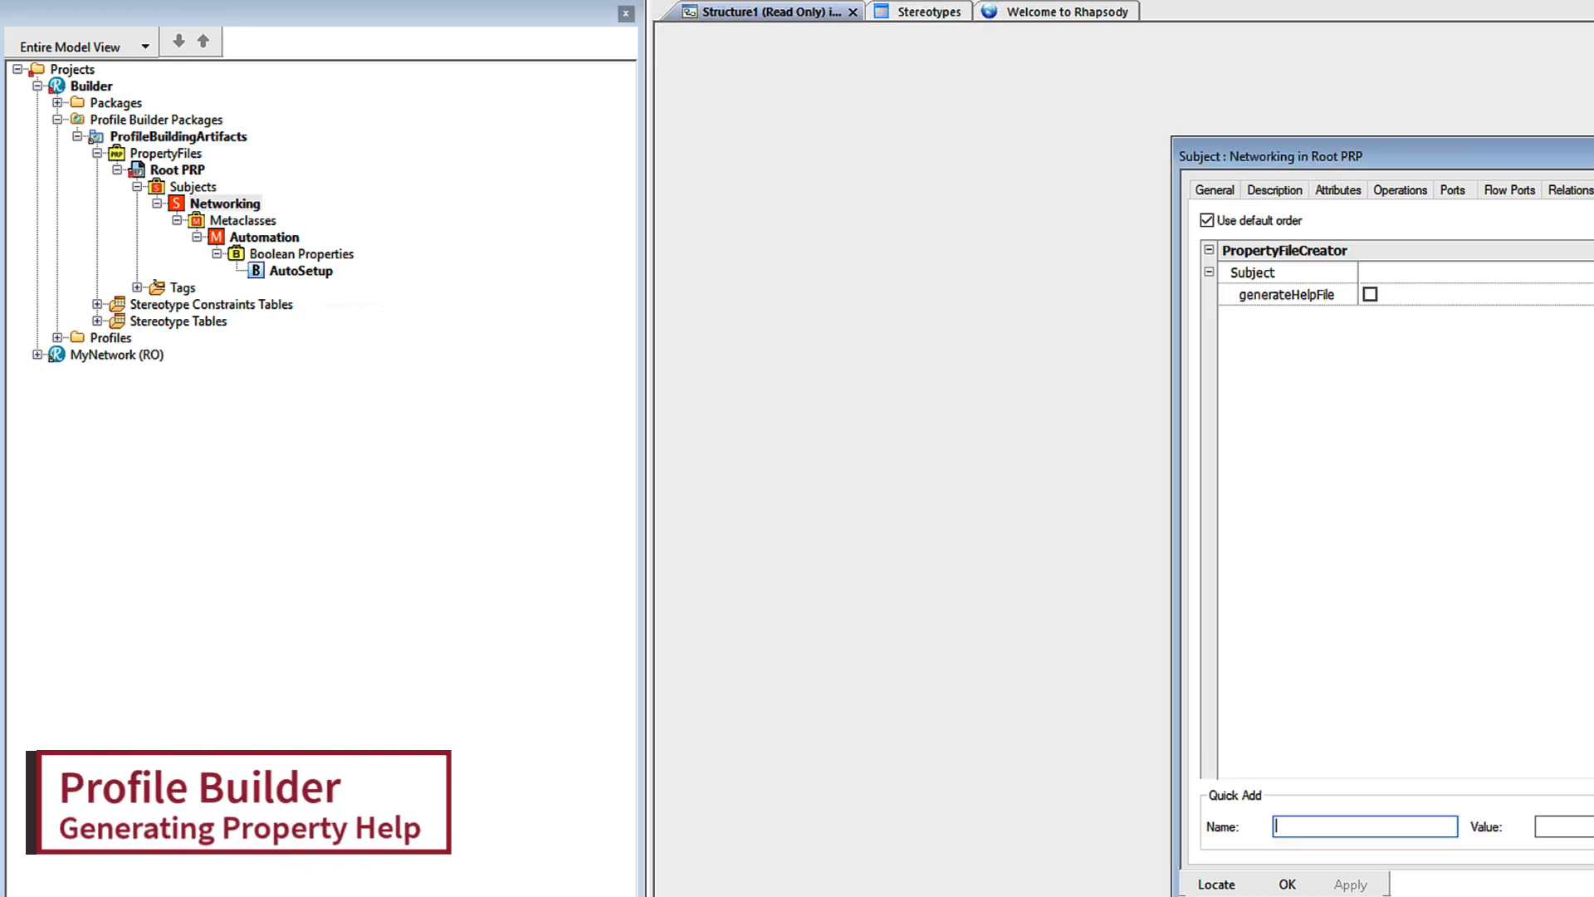
{"action": "left_click", "coordinate": [1371, 296]}
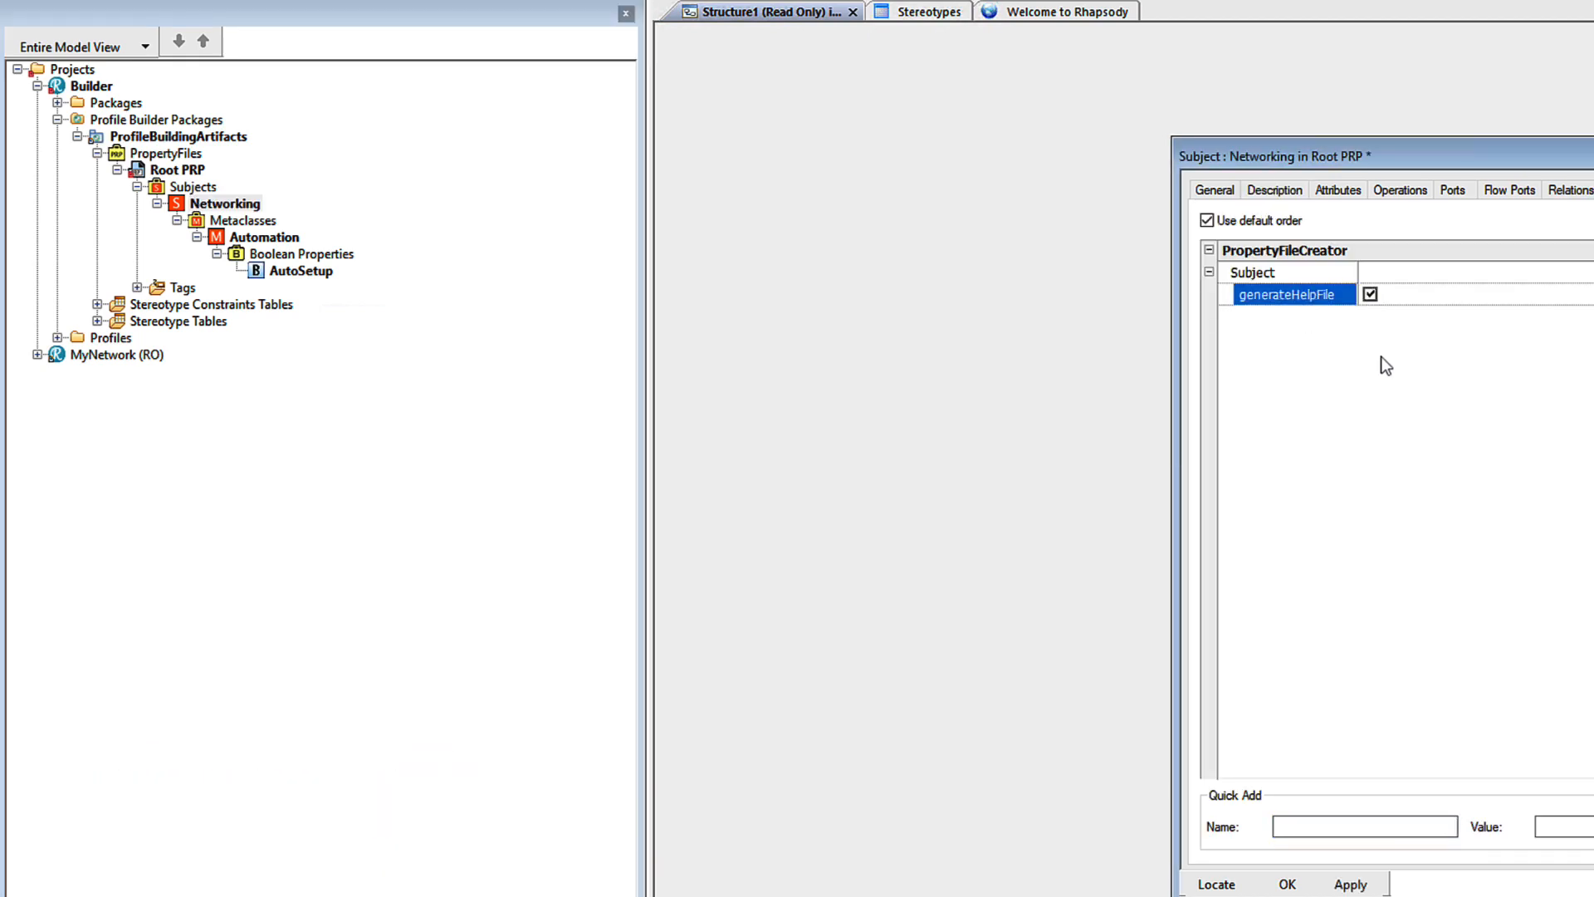
Confirm the Networking subject's features and reload the regenerated Networks.prp in the text editor.
{"action": "left_click", "coordinate": [1288, 883]}
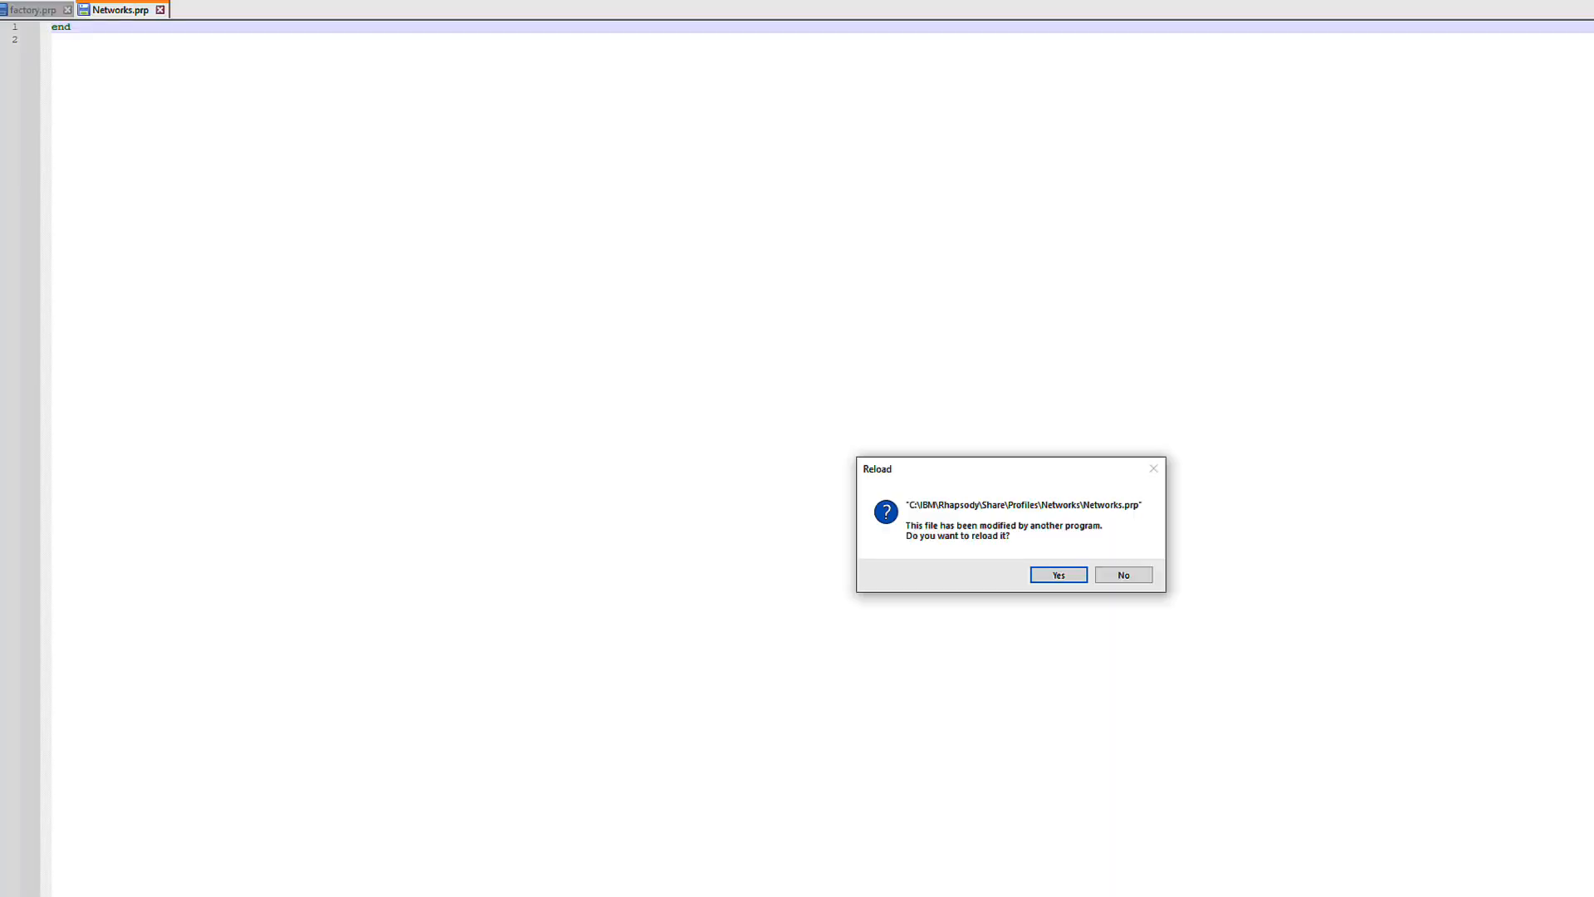
{"action": "left_click", "coordinate": [1056, 577]}
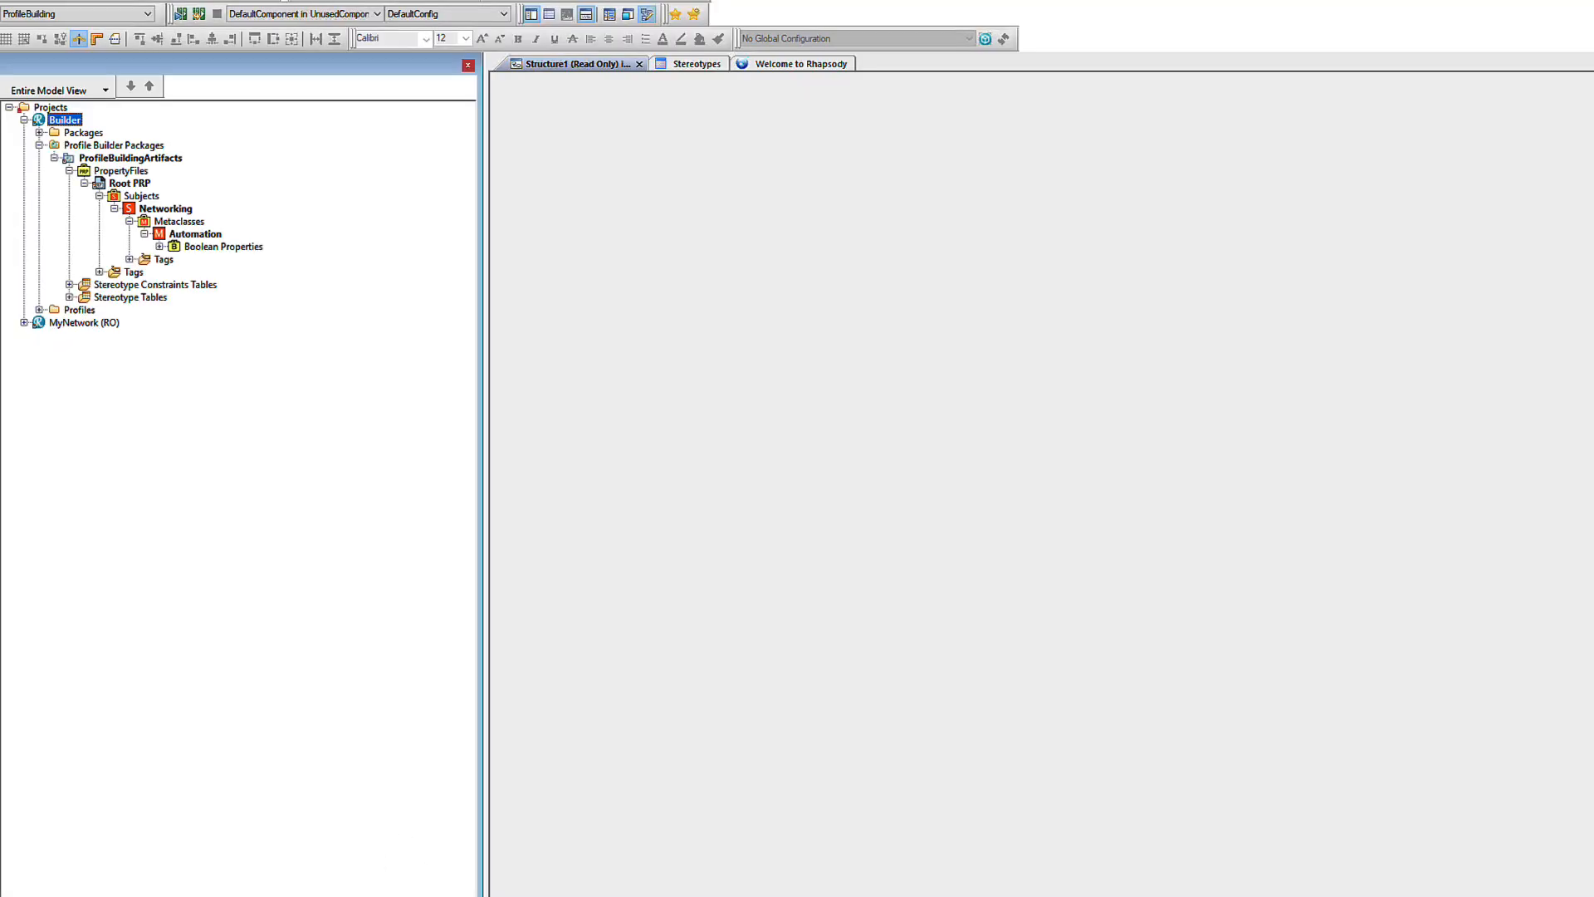
Set MyNetwork as the active project and inspect the AutoSetup property under Networking, Automation in its project features.
{"action": "right_click", "coordinate": [109, 331]}
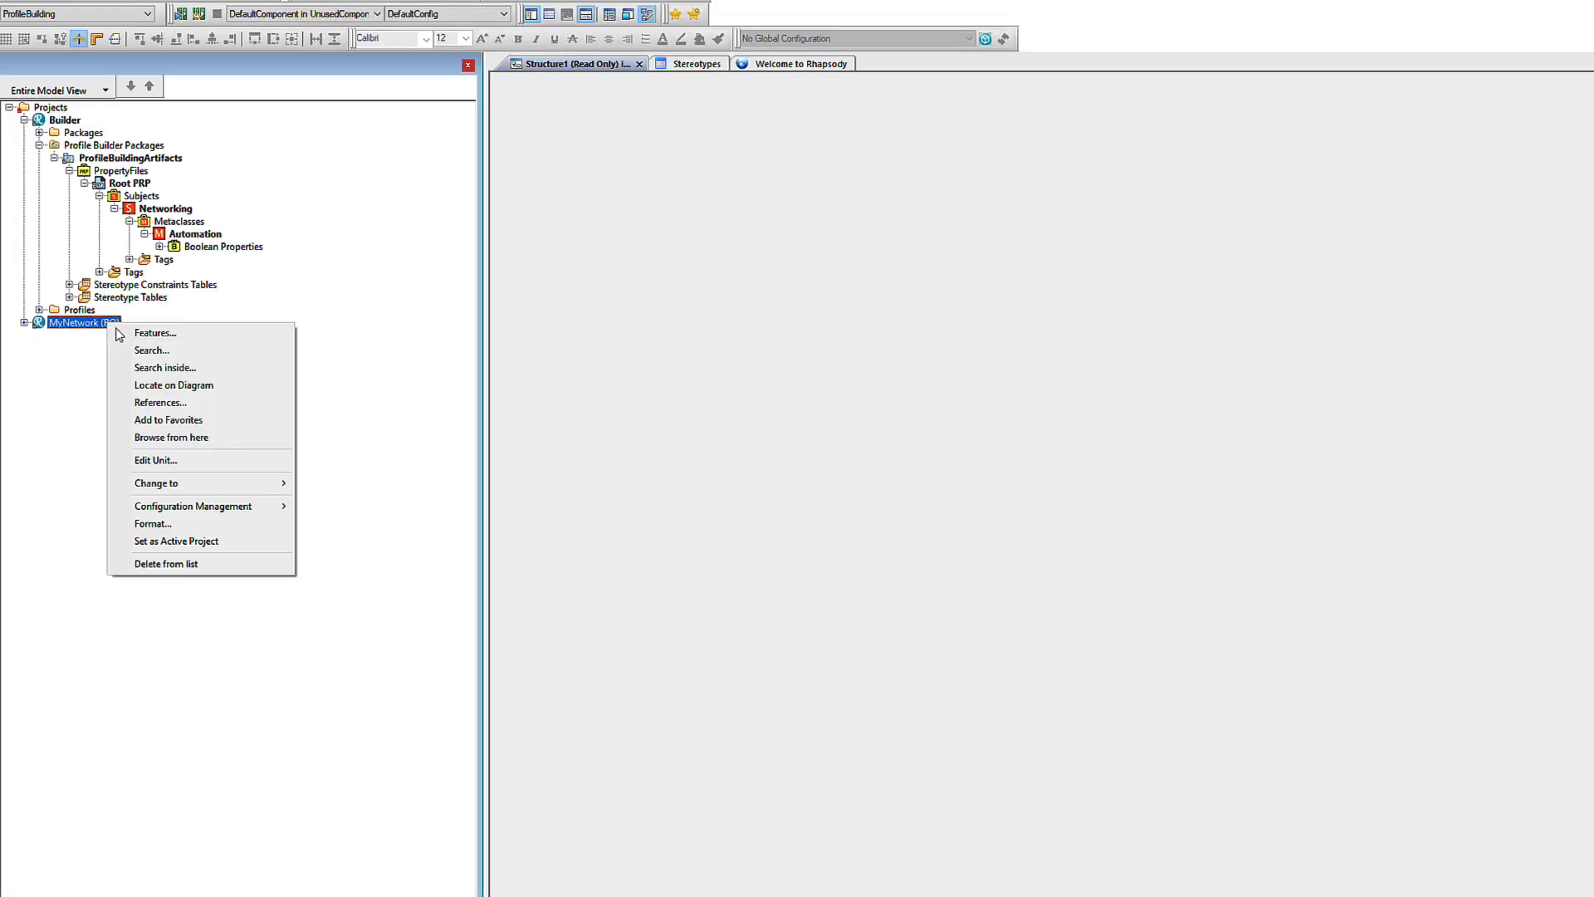
{"action": "left_click", "coordinate": [198, 542]}
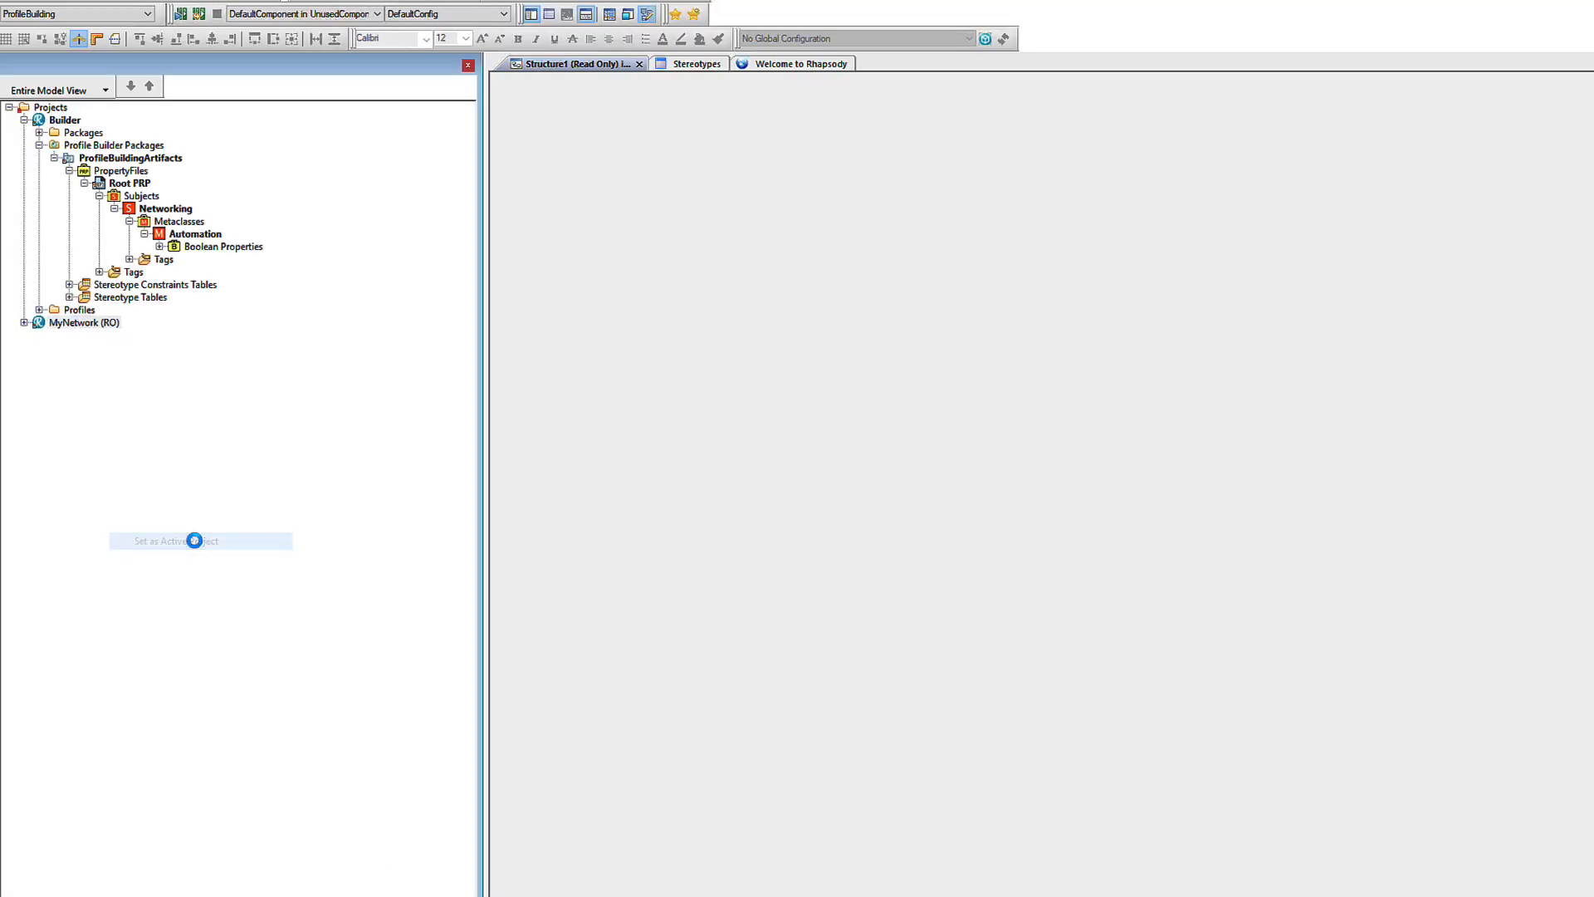
{"action": "right_click", "coordinate": [95, 324]}
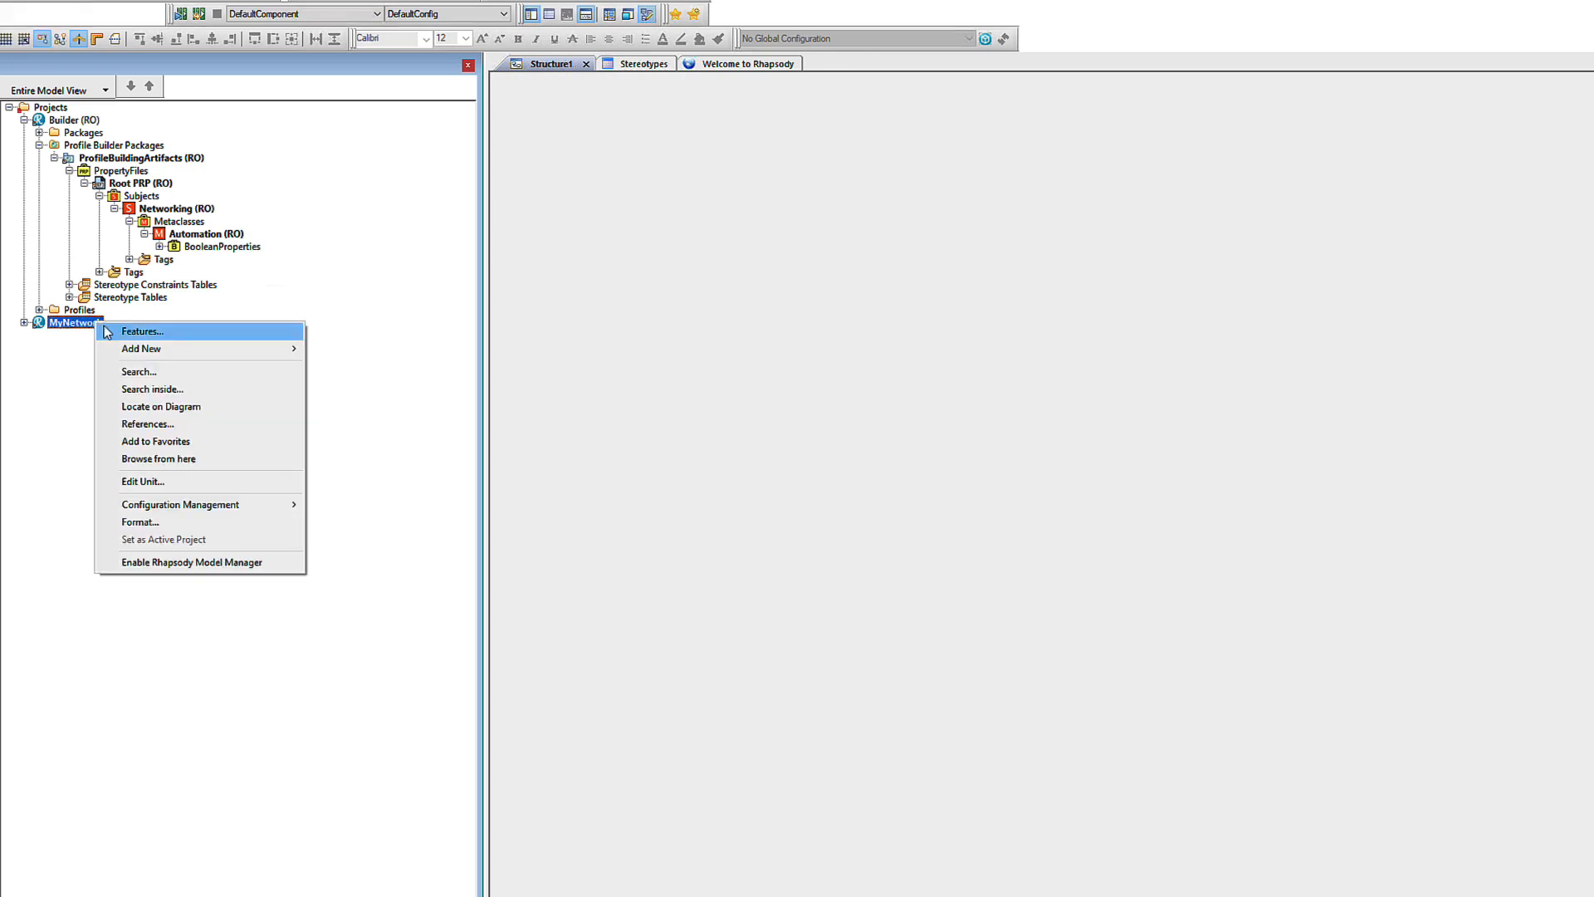
{"action": "left_click", "coordinate": [158, 332]}
{"action": "left_click_drag", "start_coordinate": [1393, 340], "coordinate": [1395, 367]}
{"action": "left_click_drag", "start_coordinate": [1123, 332], "coordinate": [1119, 384]}
{"action": "left_click", "coordinate": [417, 438]}
{"action": "left_click", "coordinate": [418, 462]}
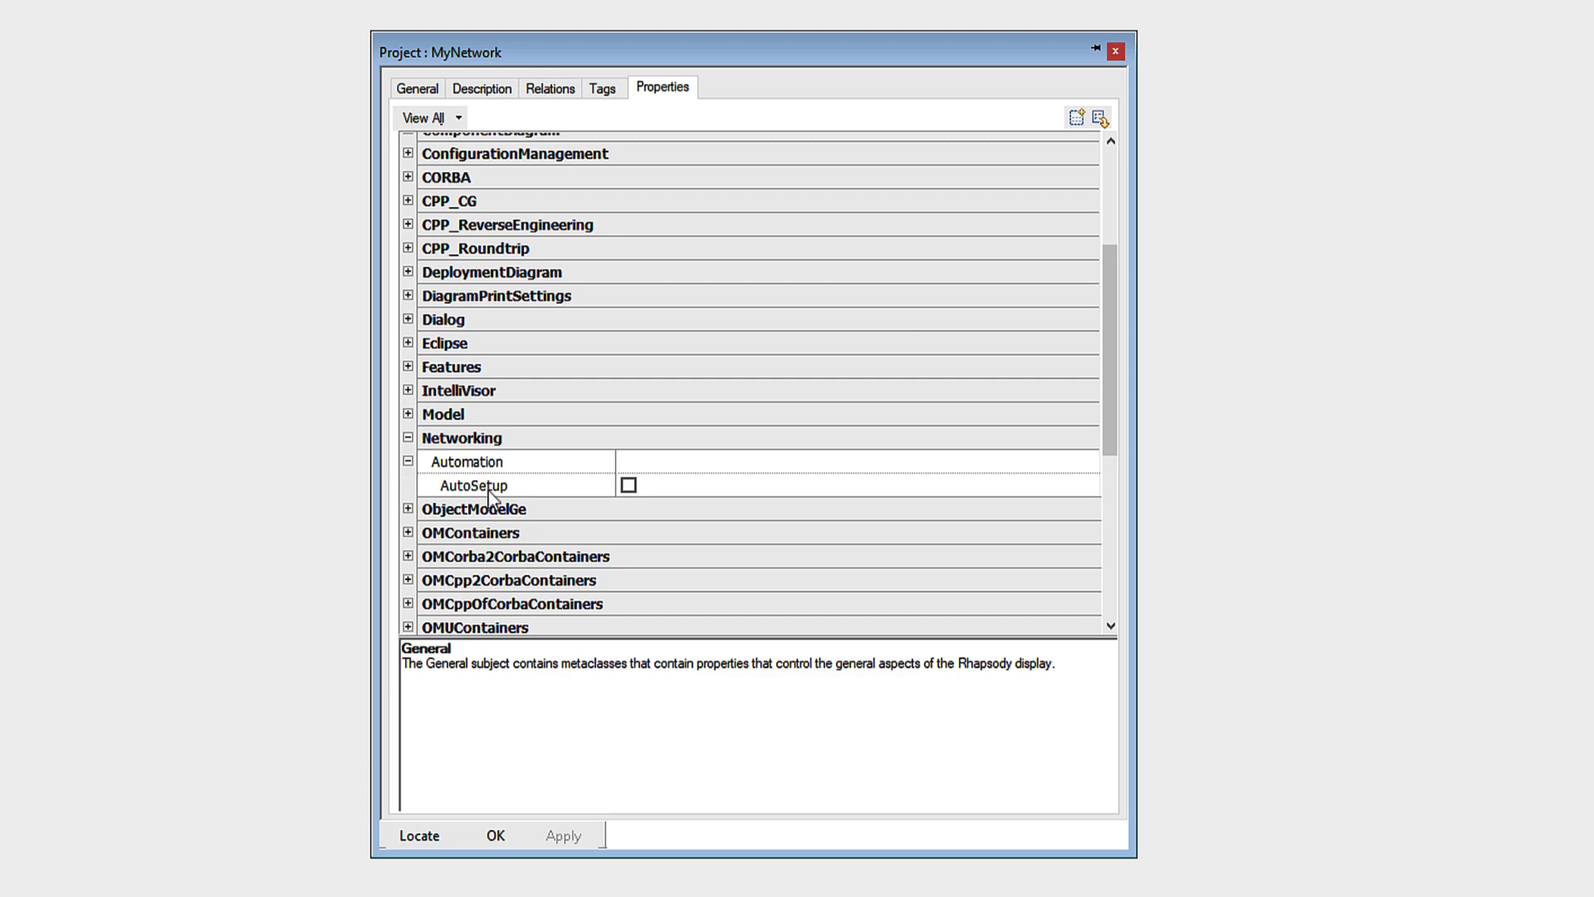
{"action": "left_click", "coordinate": [486, 488]}
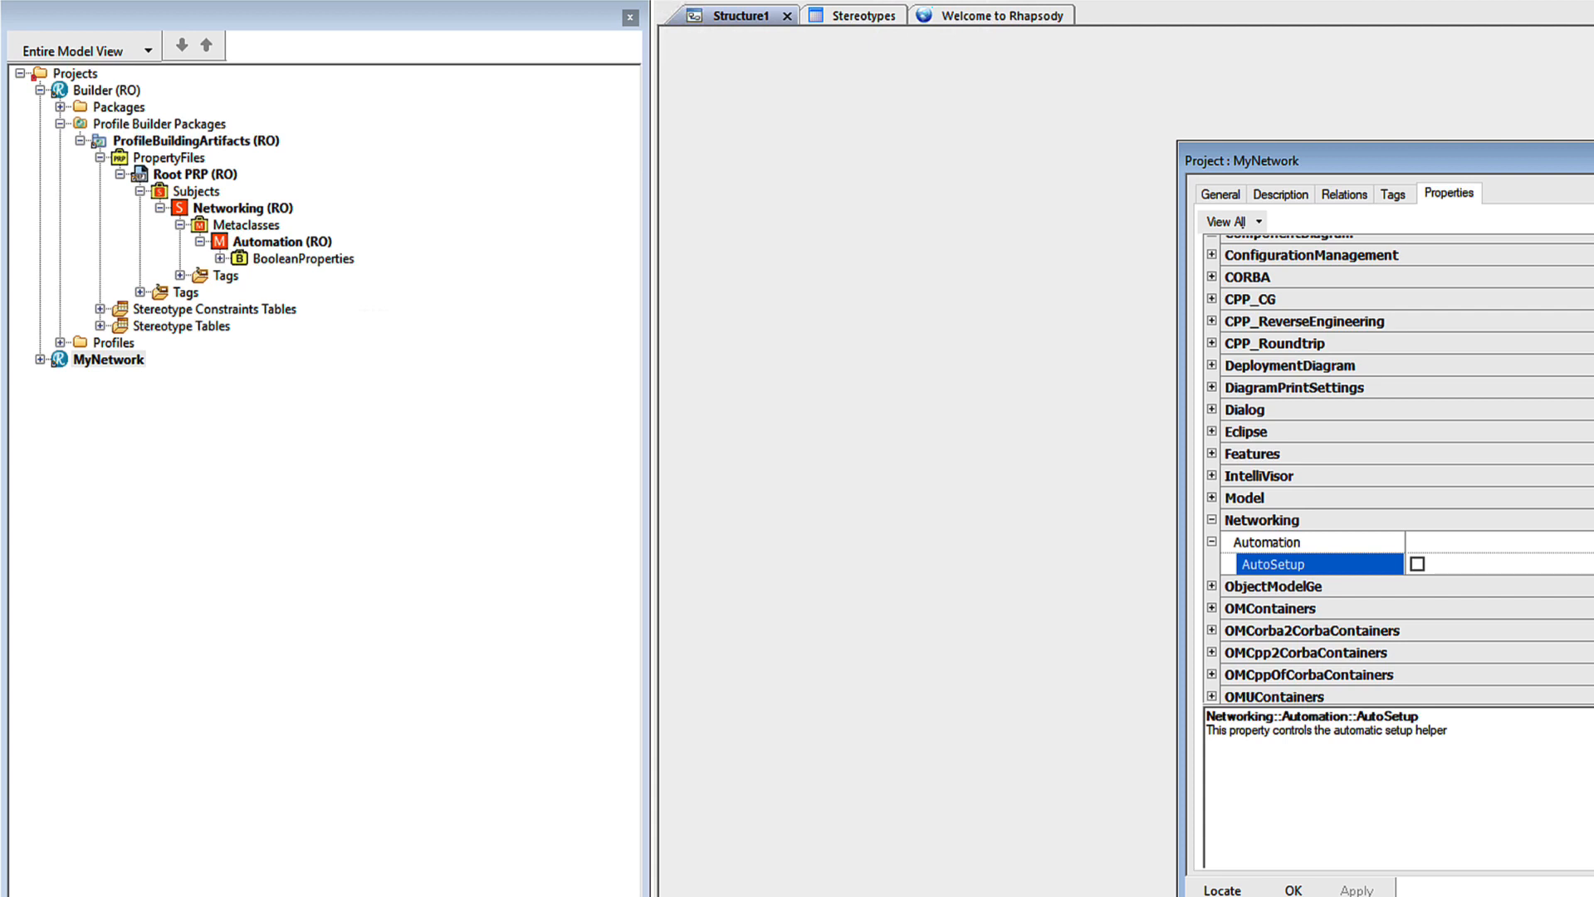
{"action": "left_click", "coordinate": [1324, 890]}
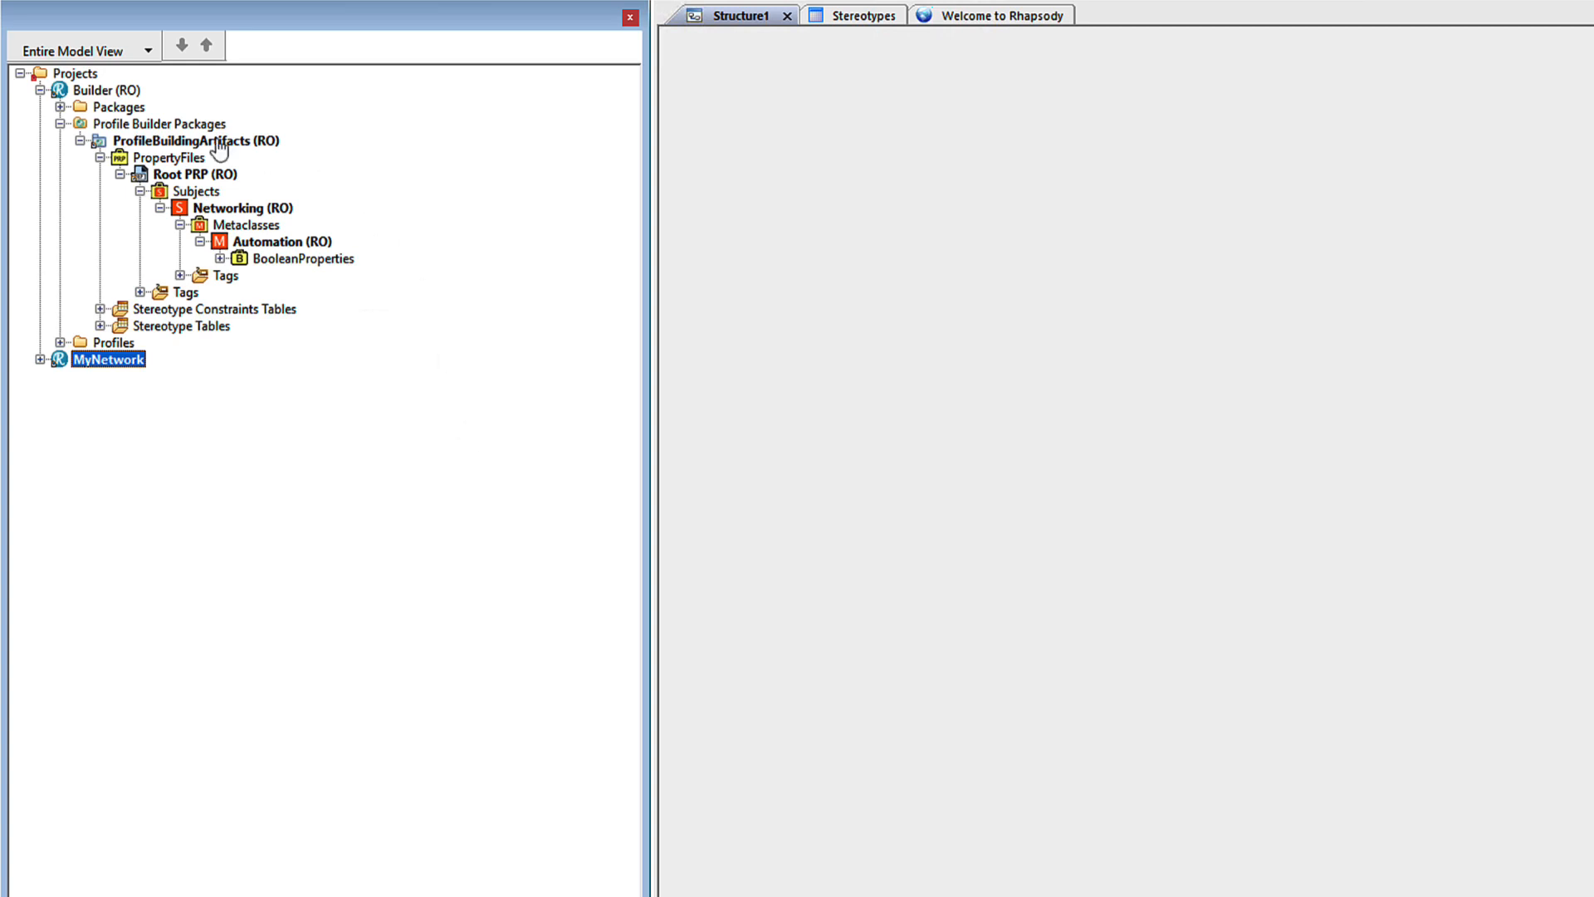
Set Builder as the active project and add a PropertyLibrary named RhapsodyPRPs to the ProfileBuildingArtifacts package.
{"action": "right_click", "coordinate": [123, 91]}
{"action": "left_click", "coordinate": [280, 413]}
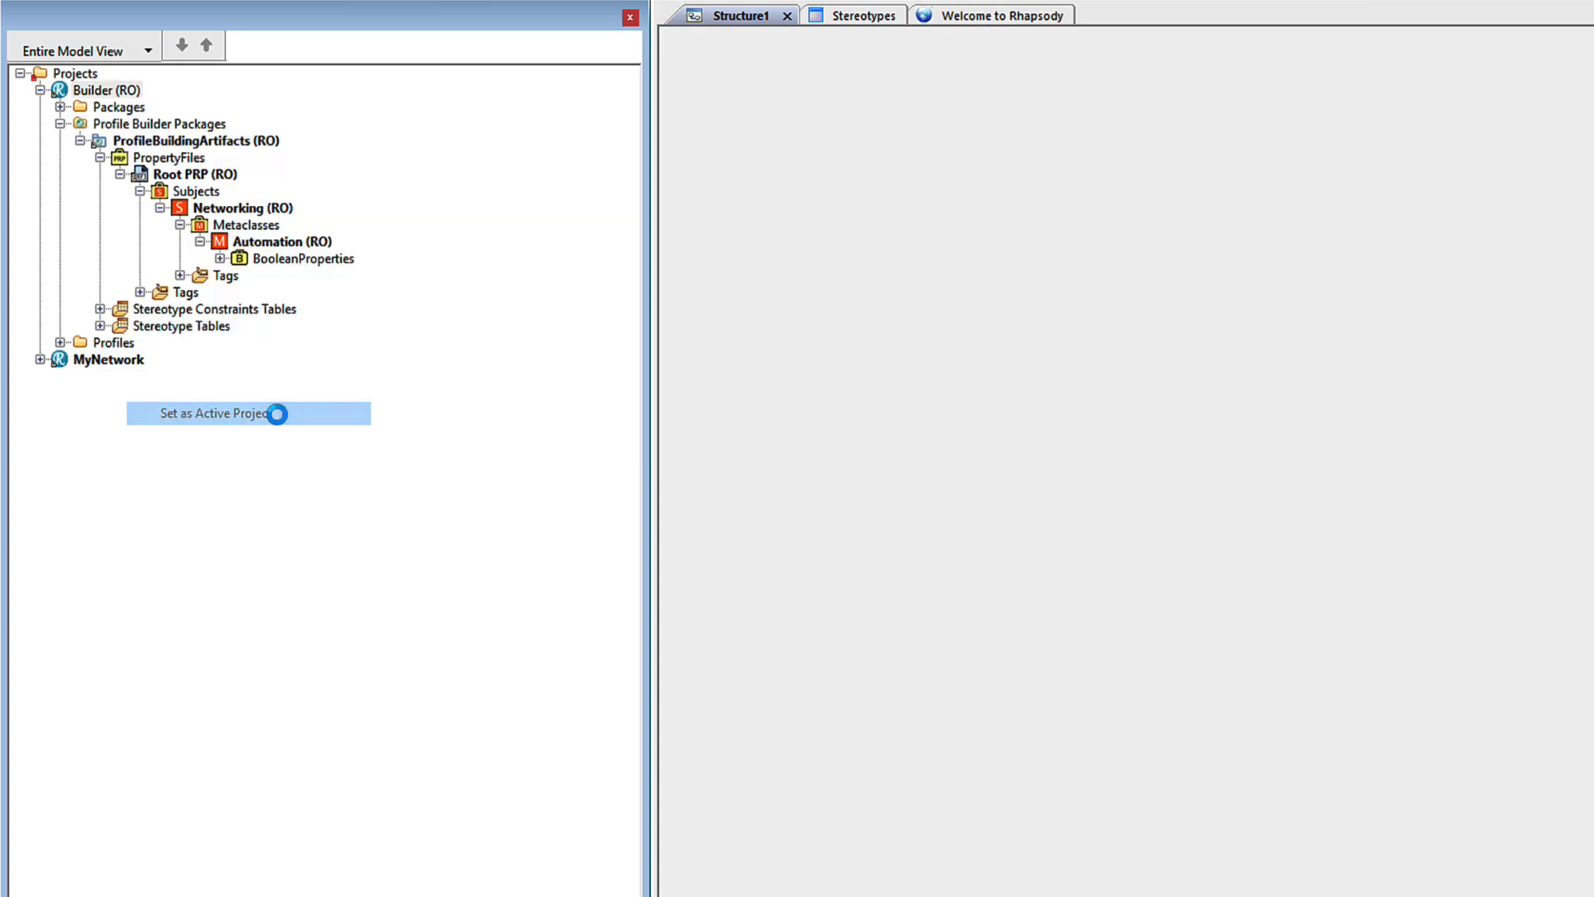
{"action": "right_click", "coordinate": [243, 142]}
{"action": "mouse_move", "coordinate": [296, 186]}
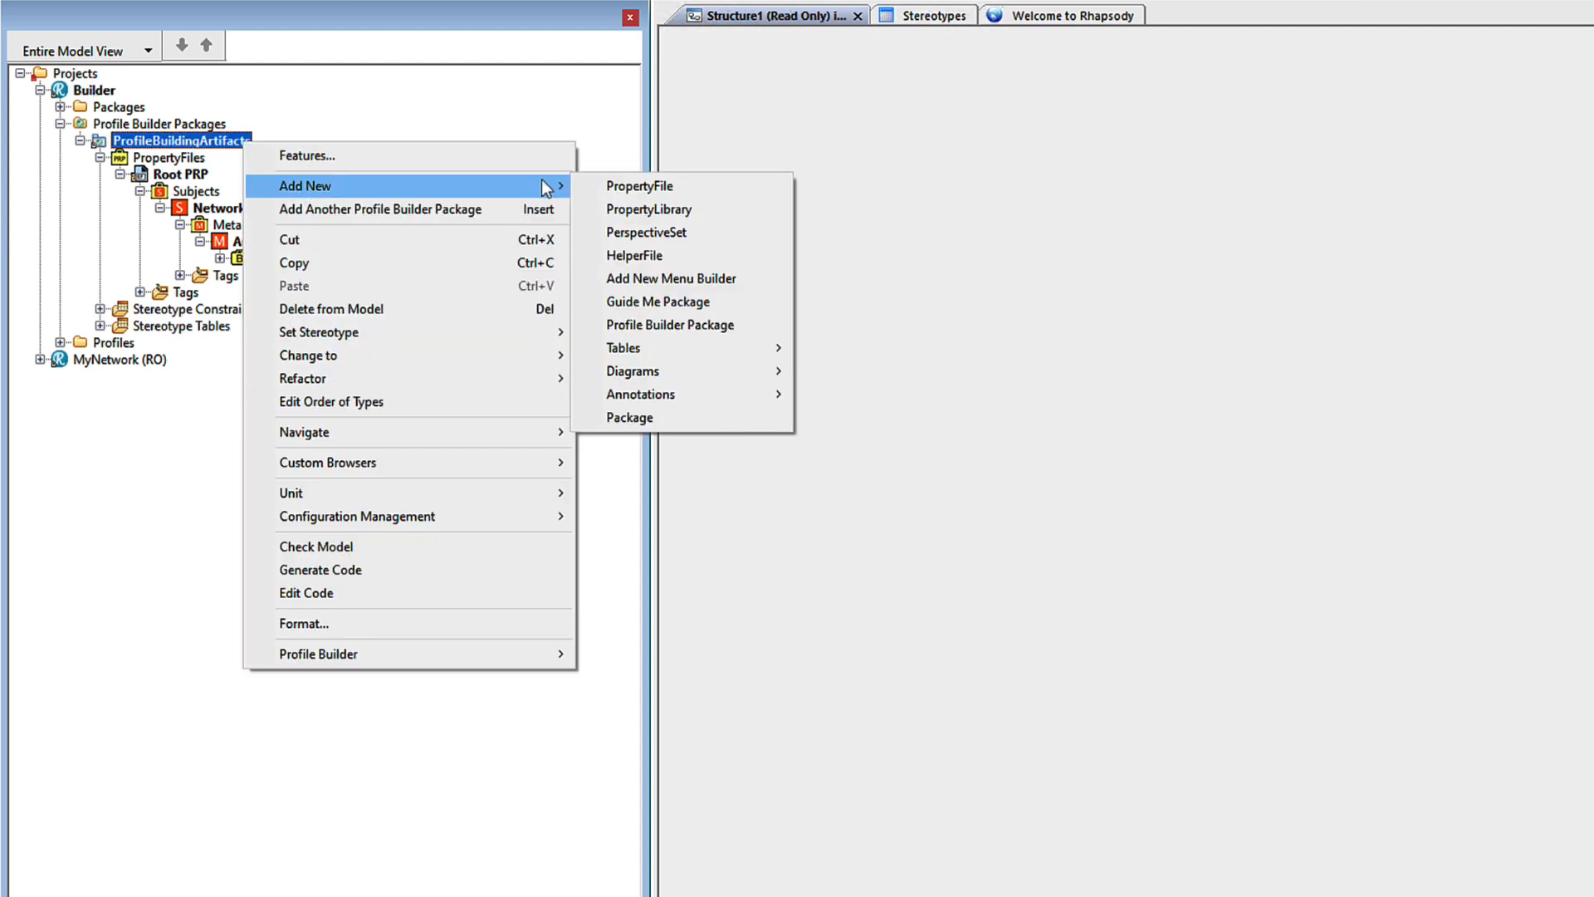
{"action": "left_click", "coordinate": [712, 207]}
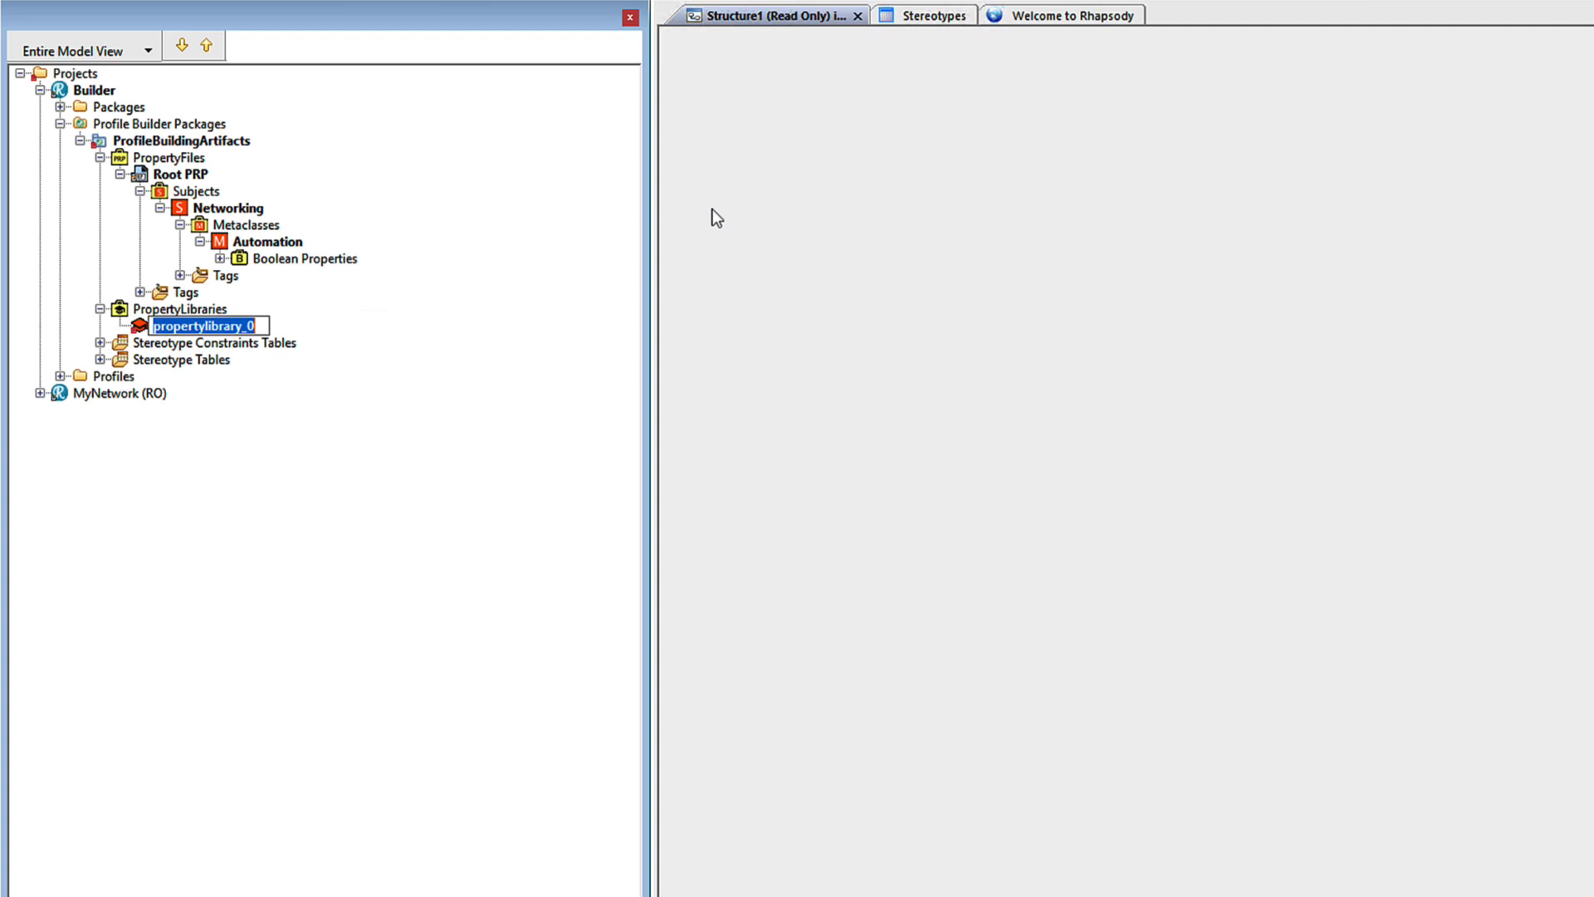
{"action": "type", "text": "R"}
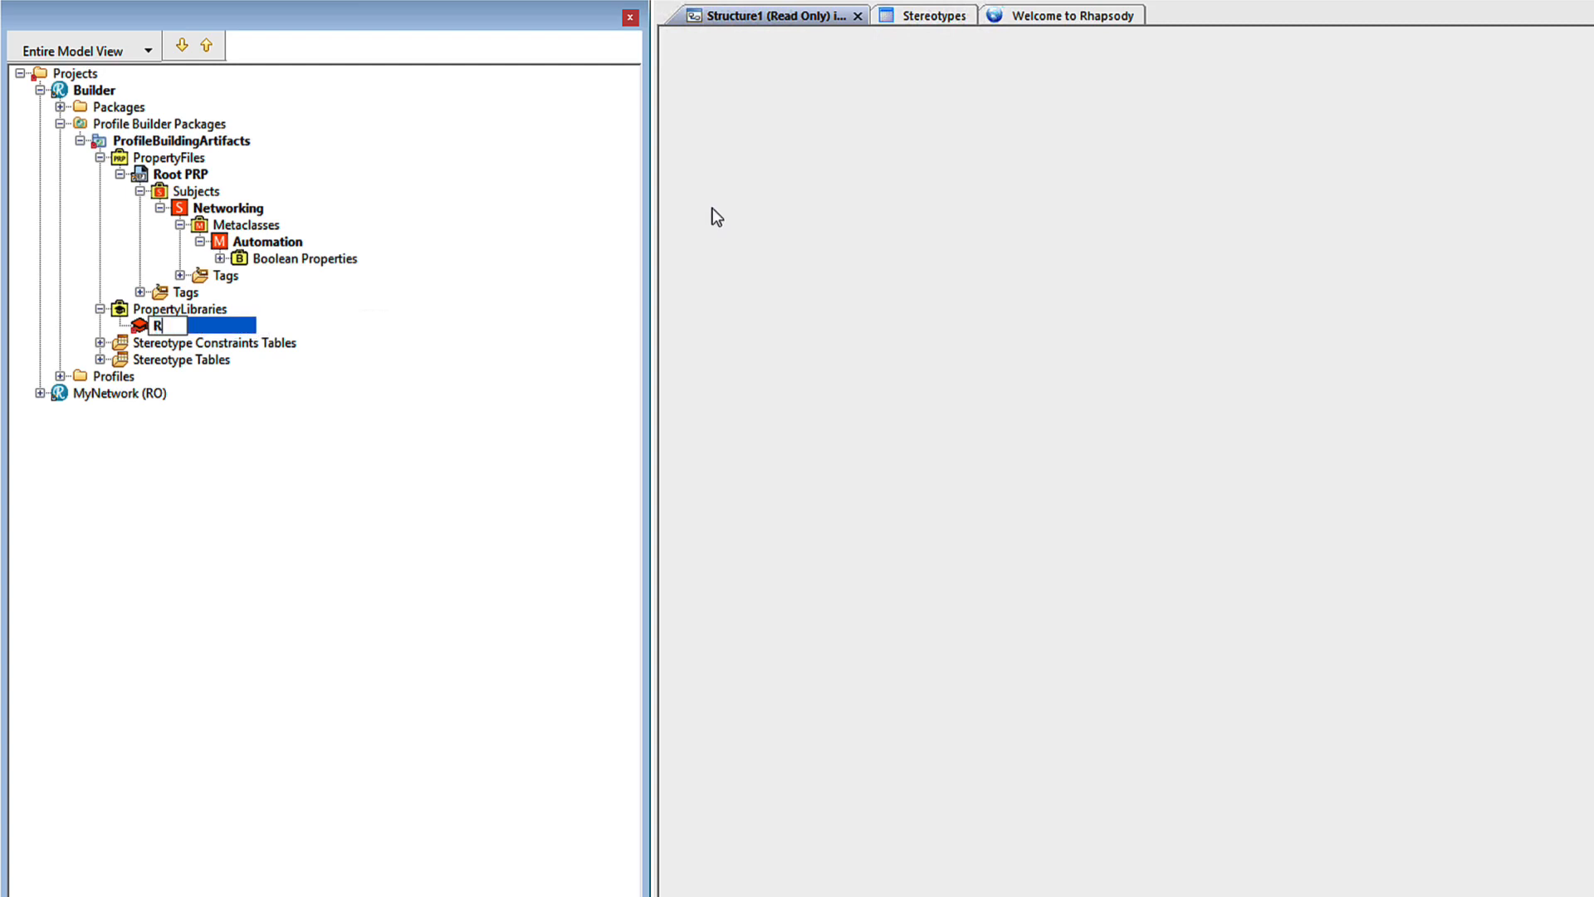
{"action": "type", "text": "hapsodyPRPs"}
{"action": "key", "text": "Return"}
Set the importProperties tag of the RhapsodyPRPs library to Tooltip.
{"action": "right_click", "coordinate": [206, 327]}
{"action": "left_click", "coordinate": [209, 334]}
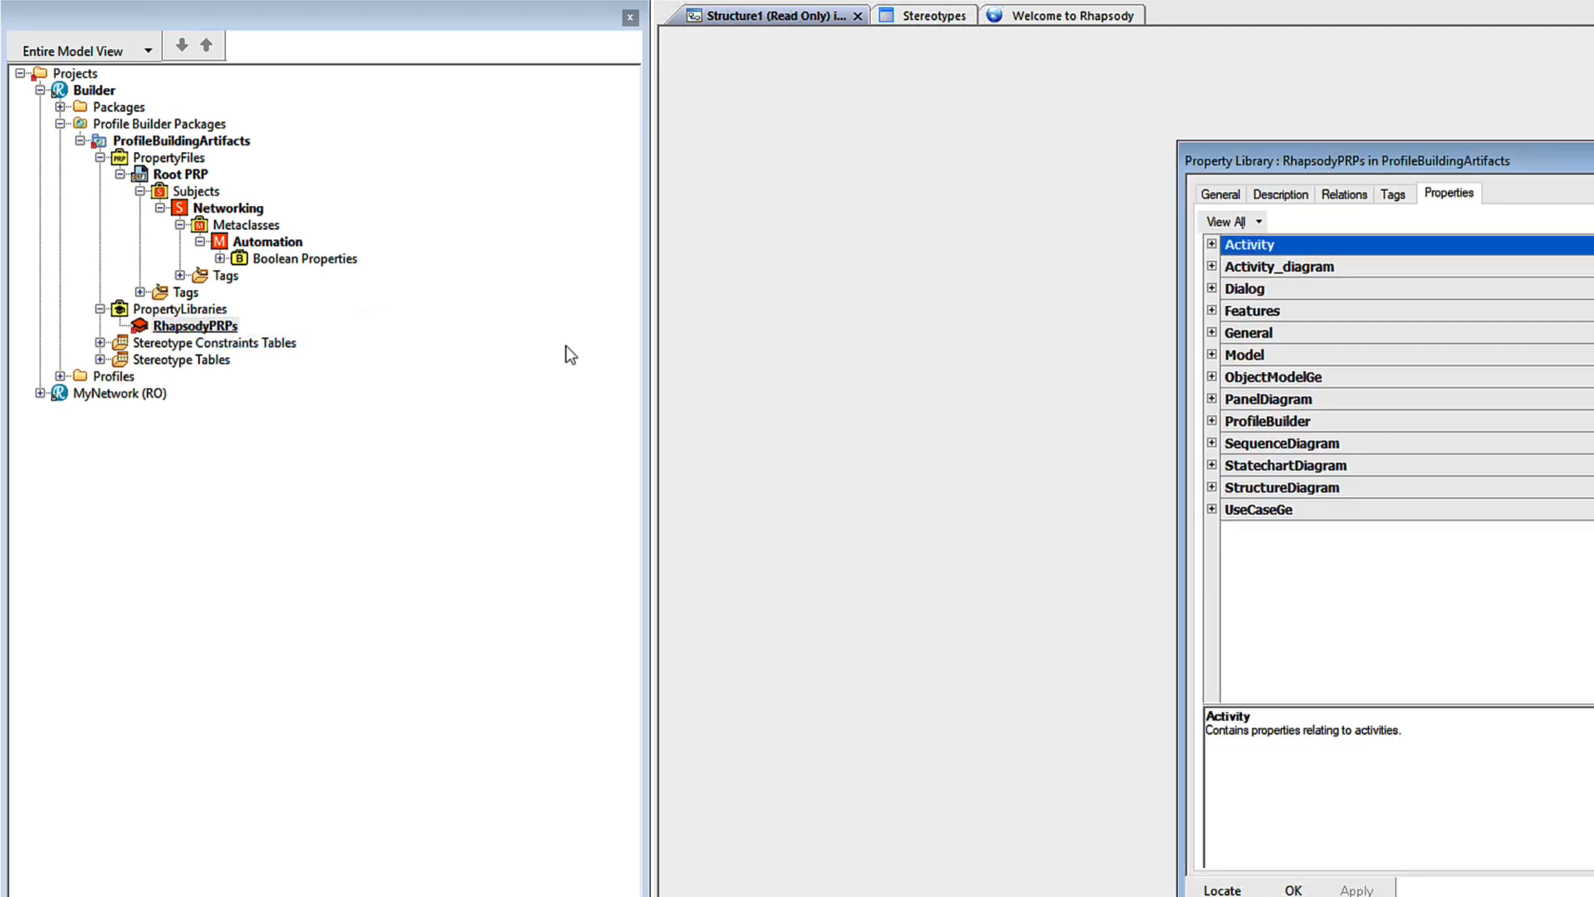
{"action": "left_click", "coordinate": [1395, 194]}
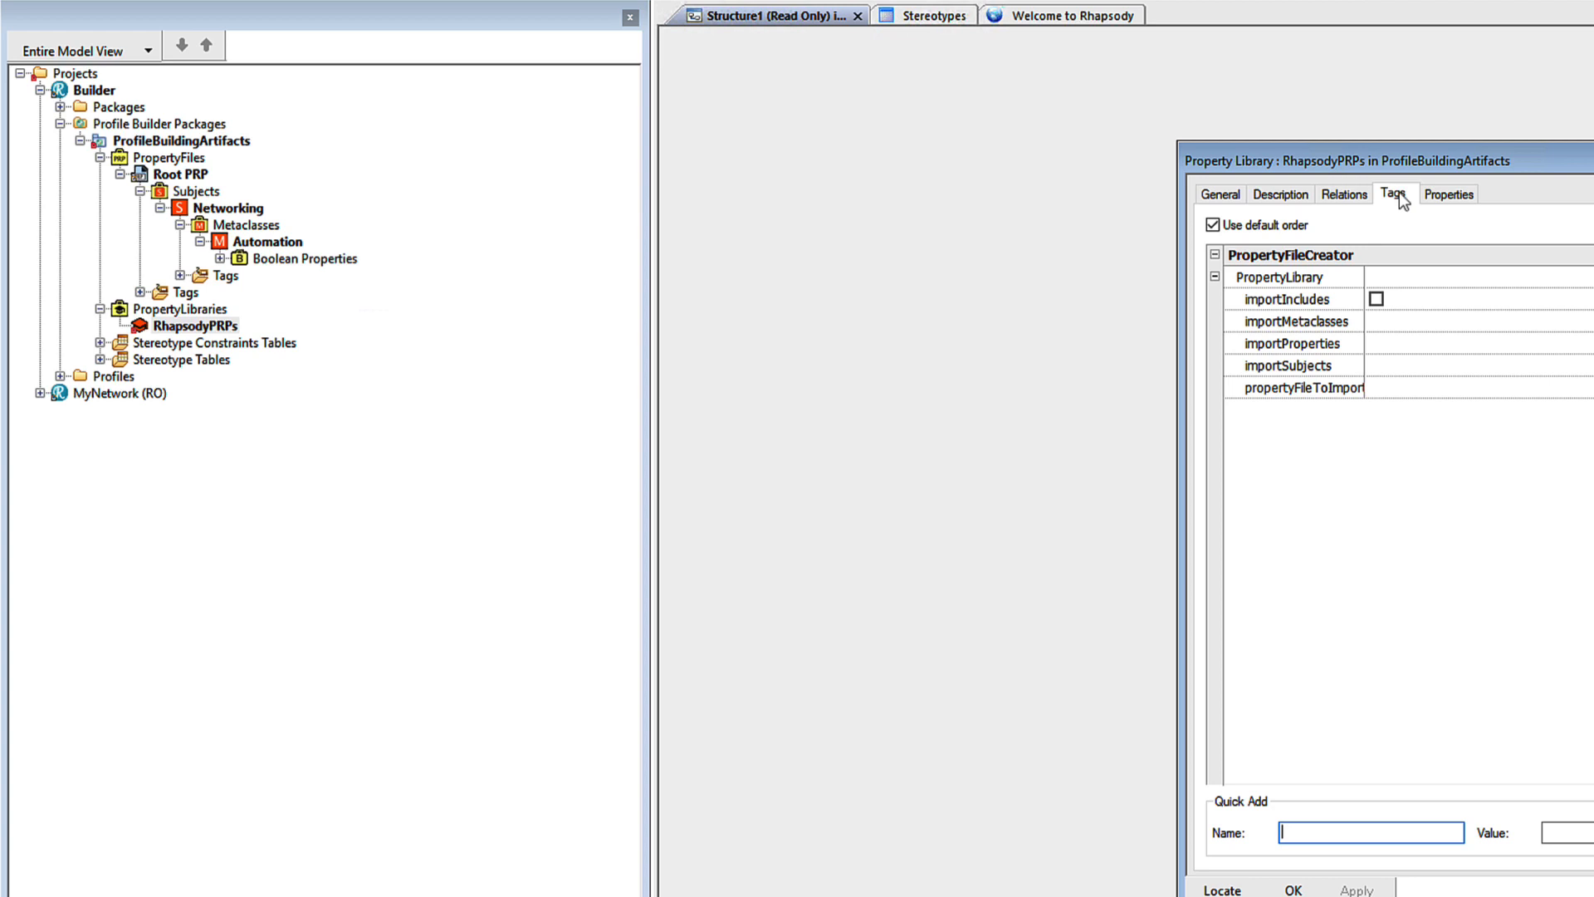
{"action": "left_click", "coordinate": [1397, 344]}
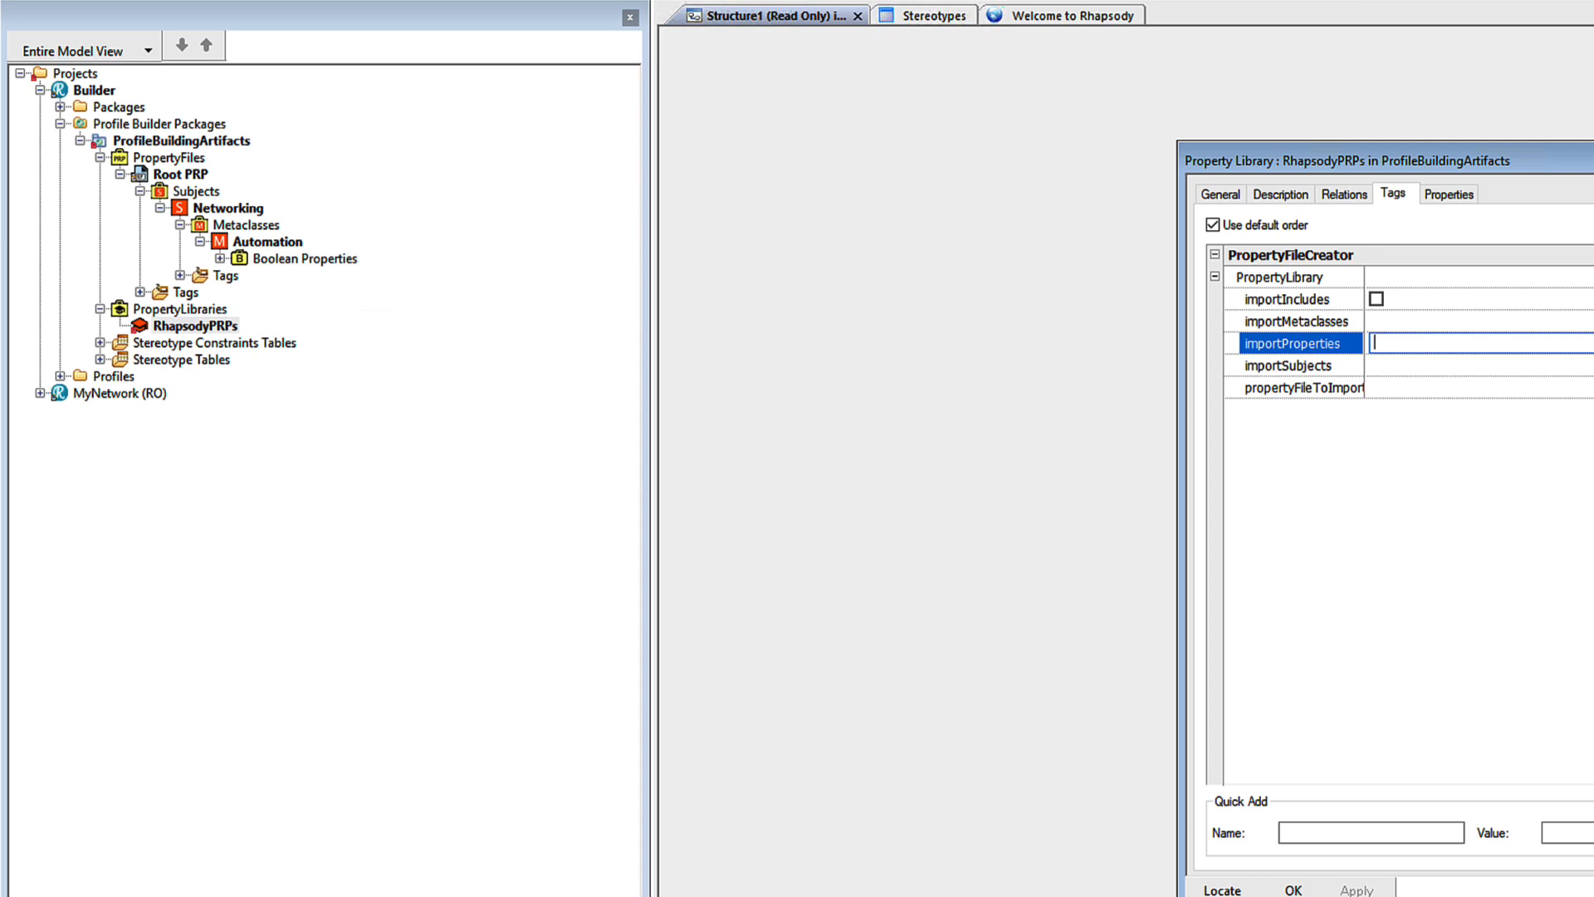
{"action": "type", "text": "Tooltip"}
{"action": "key", "text": "Return"}
Import the matching properties from factory.prp into the RhapsodyPRPs library and expand it in the model tree.
{"action": "right_click", "coordinate": [206, 329]}
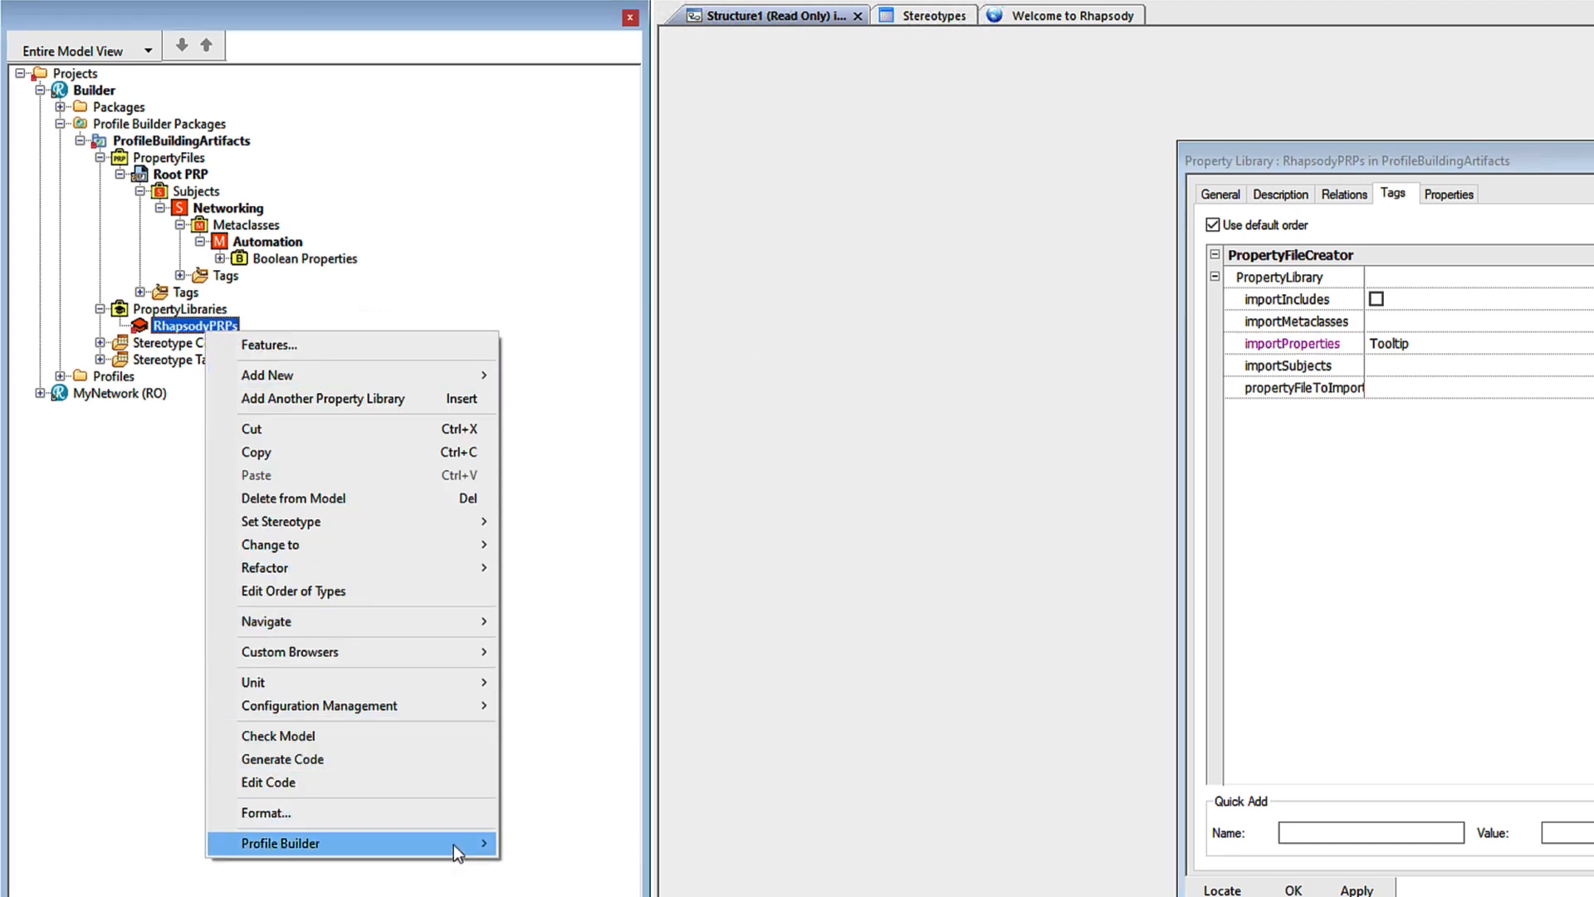
{"action": "mouse_move", "coordinate": [454, 844]}
{"action": "left_click", "coordinate": [579, 844]}
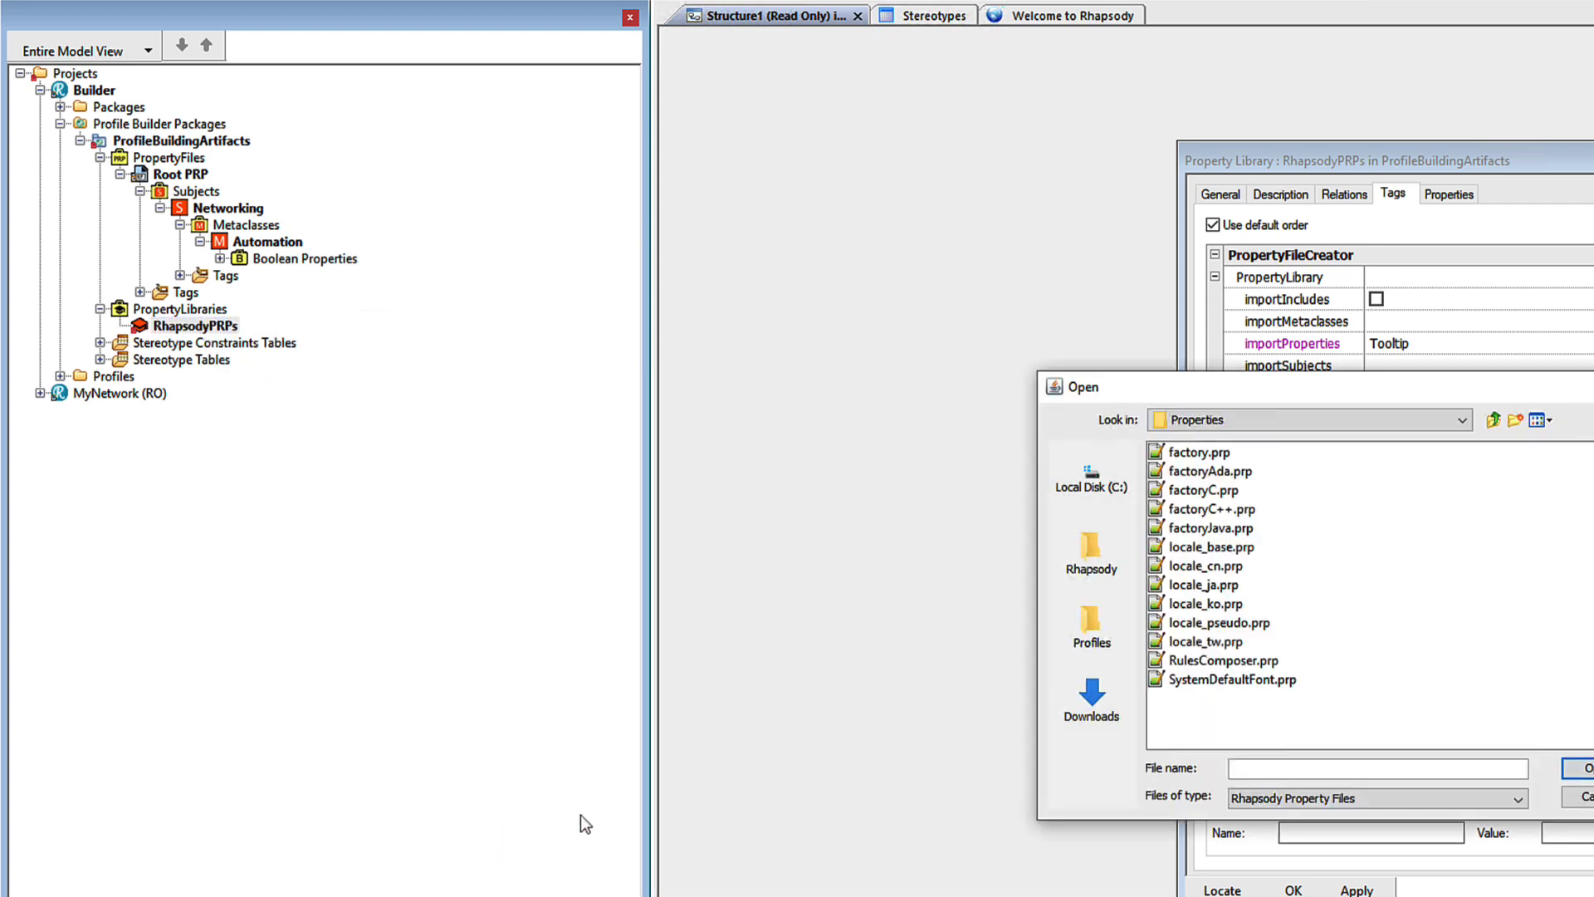
{"action": "left_click", "coordinate": [1181, 454]}
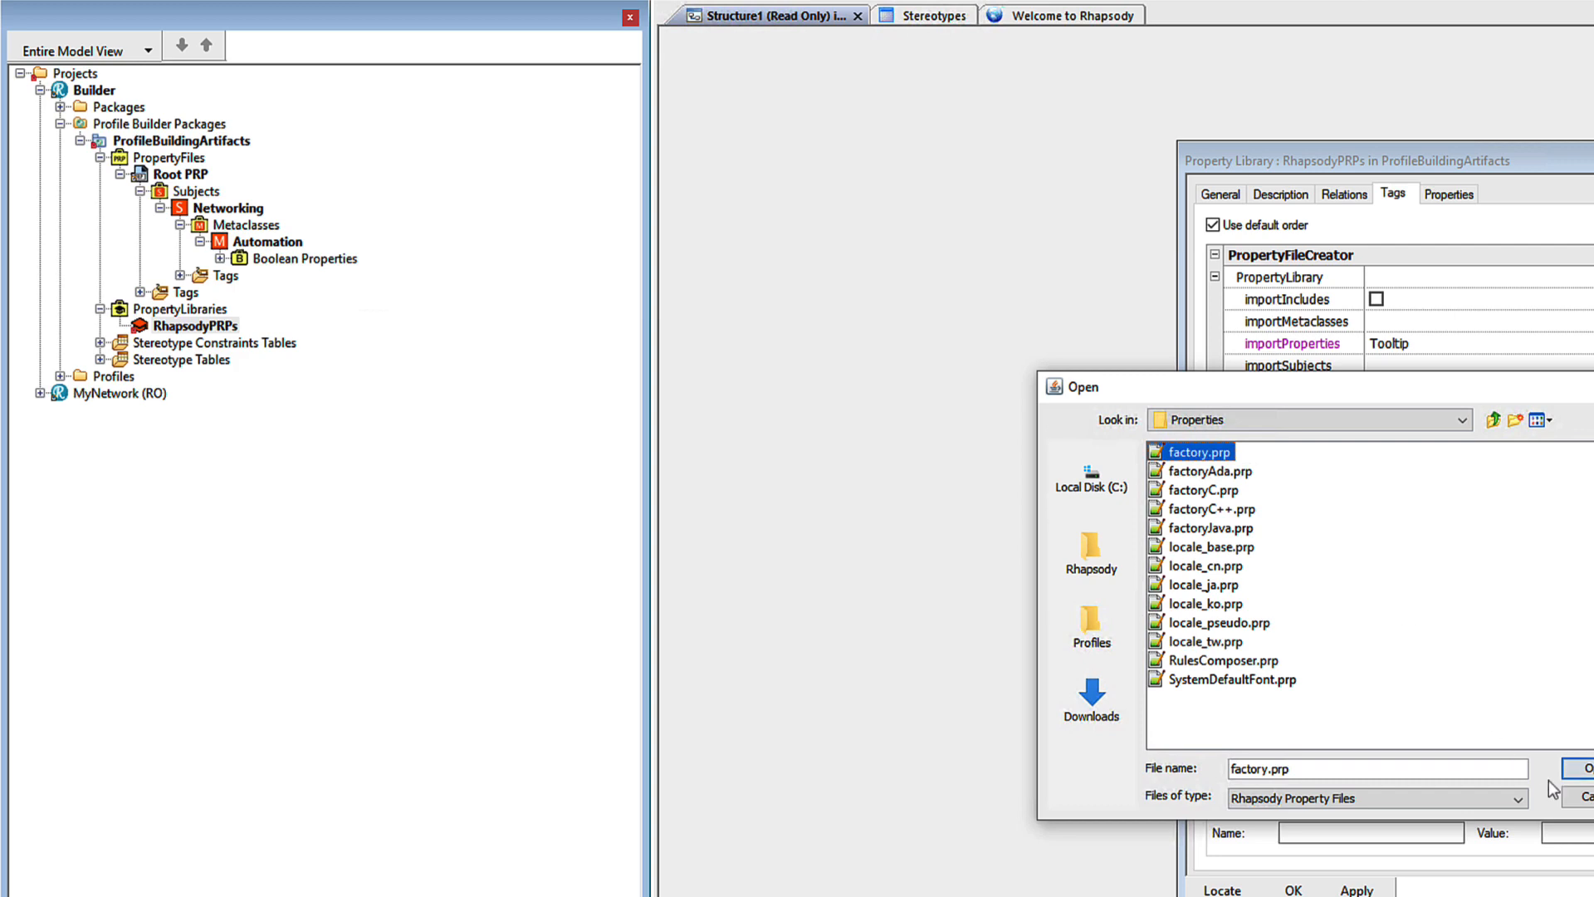
{"action": "left_click", "coordinate": [1580, 768]}
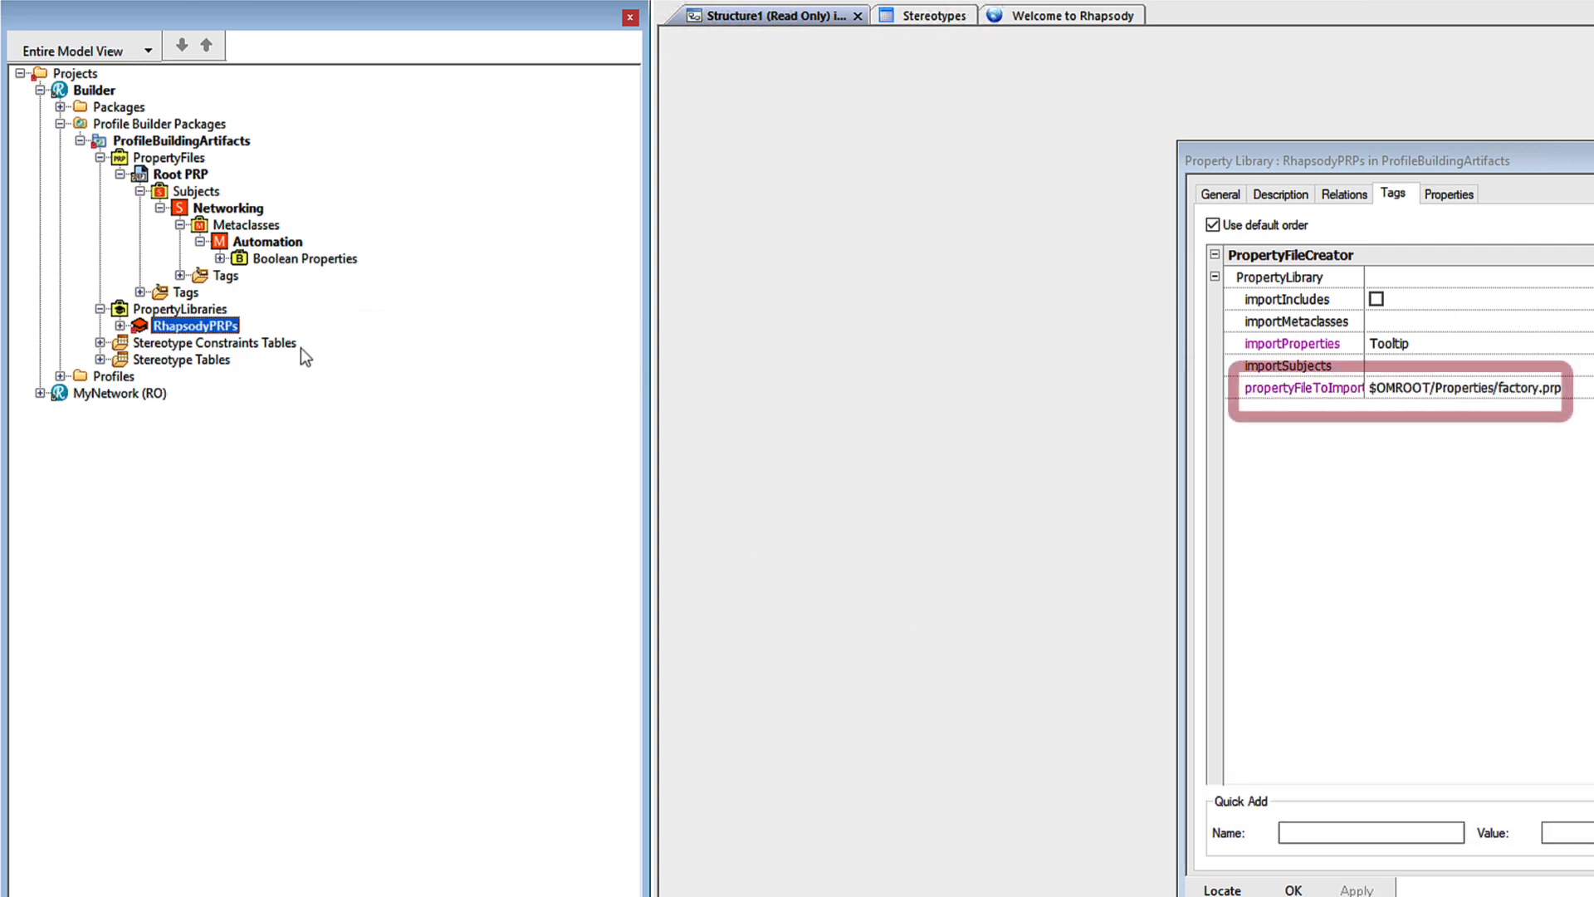
{"action": "double_click", "coordinate": [220, 328]}
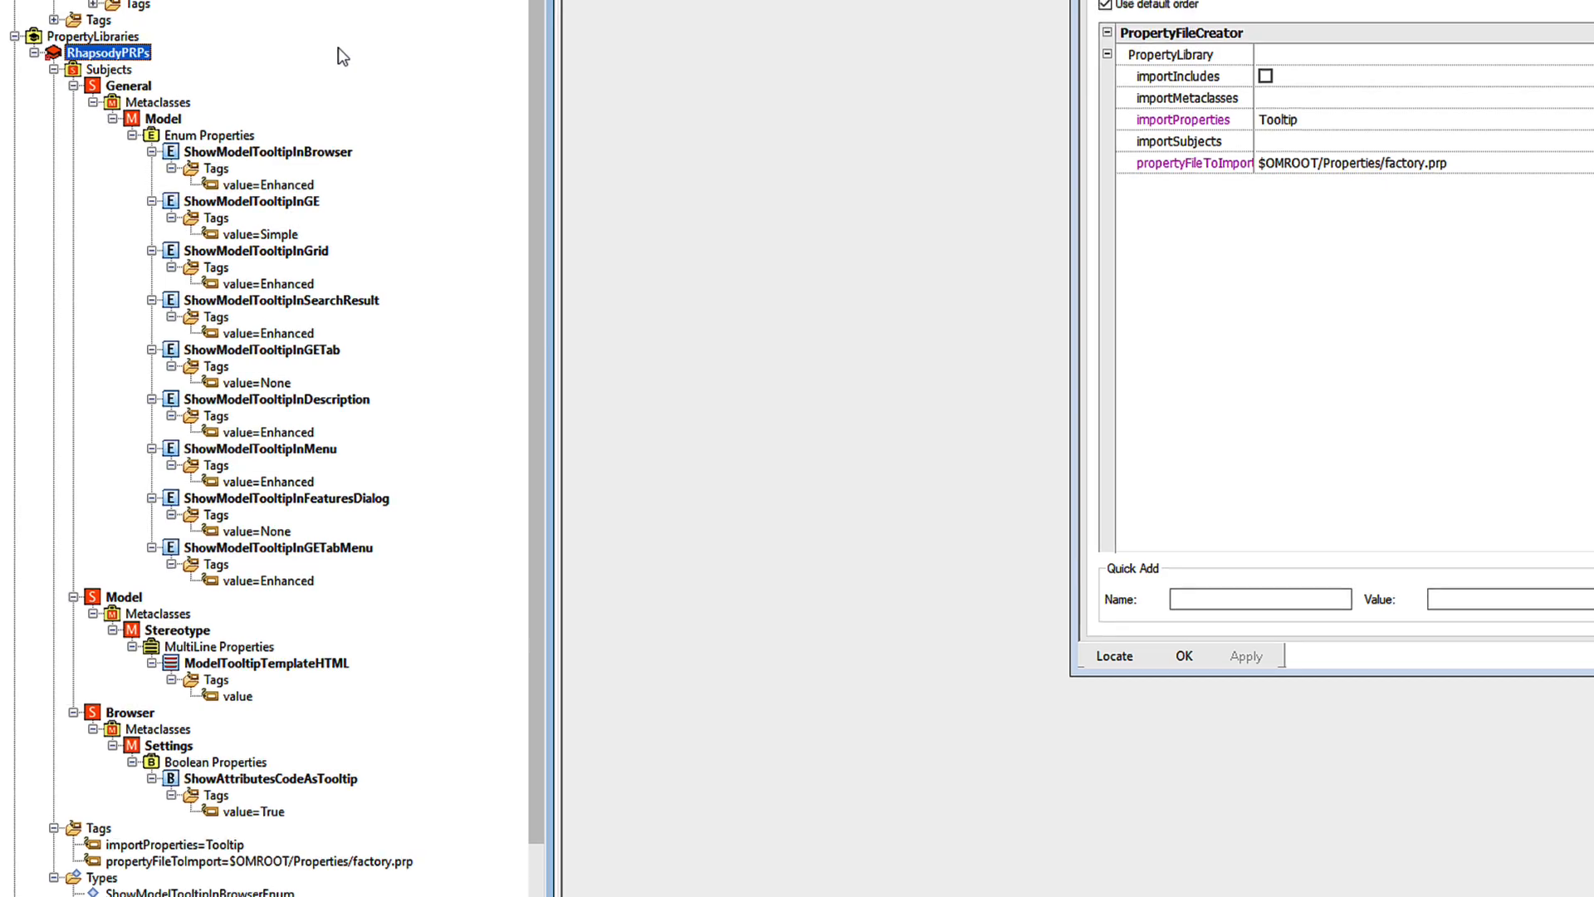
Extend the RhapsodyPRPs library's importProperties tag to "Tooltip,^Auto" and apply it.
{"action": "left_click", "coordinate": [1325, 113]}
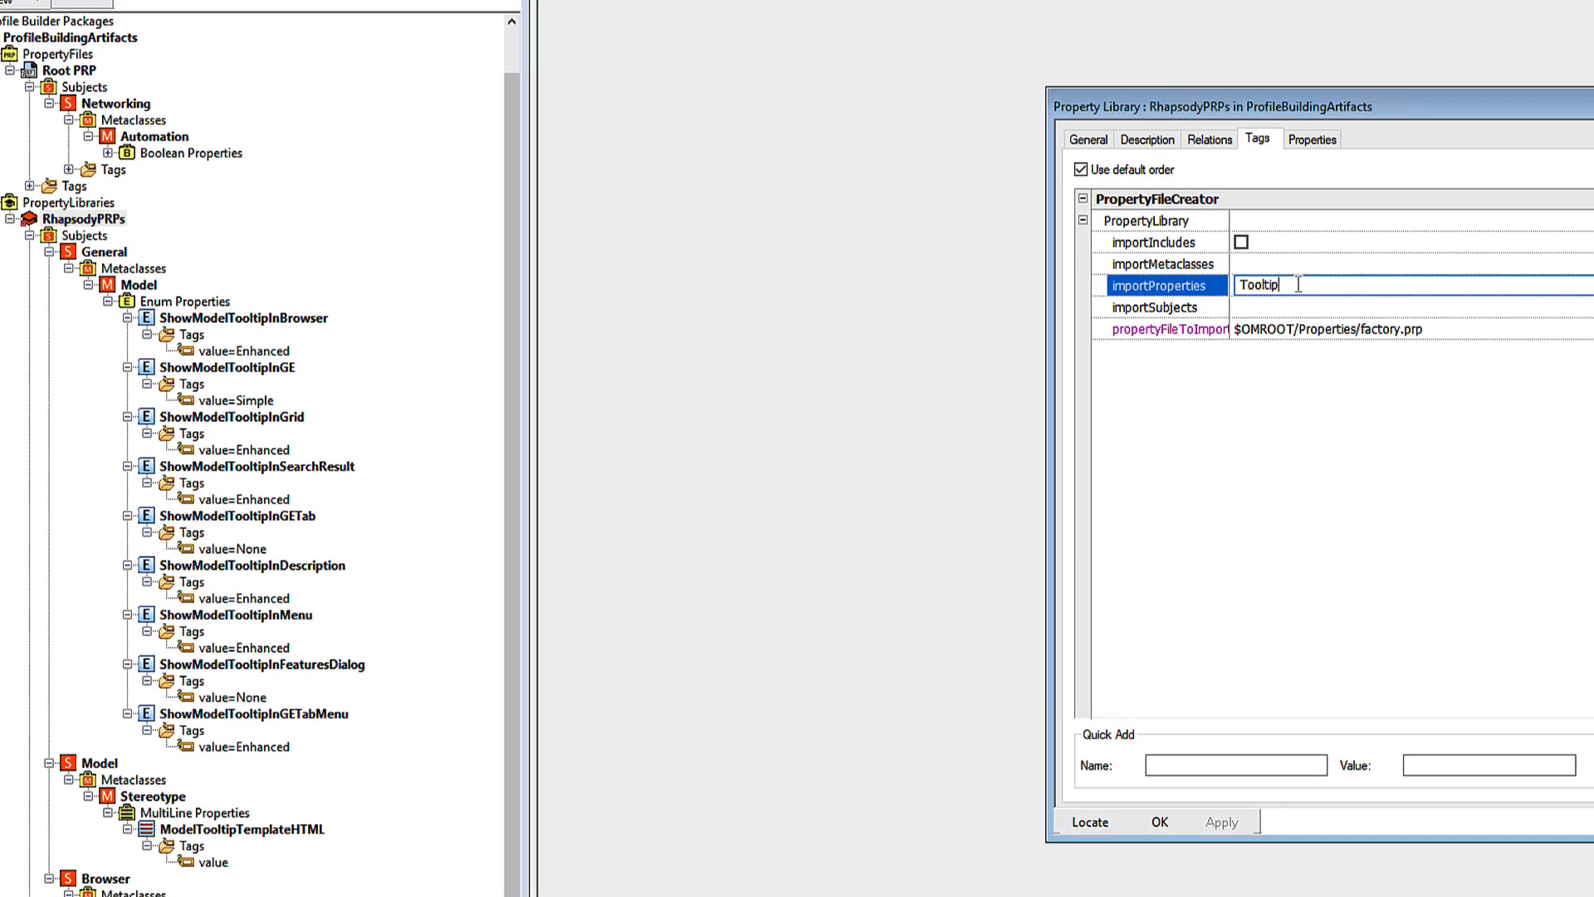
{"action": "type", "text": ",^Auto"}
{"action": "left_click", "coordinate": [1327, 457]}
{"action": "left_click", "coordinate": [1222, 822]}
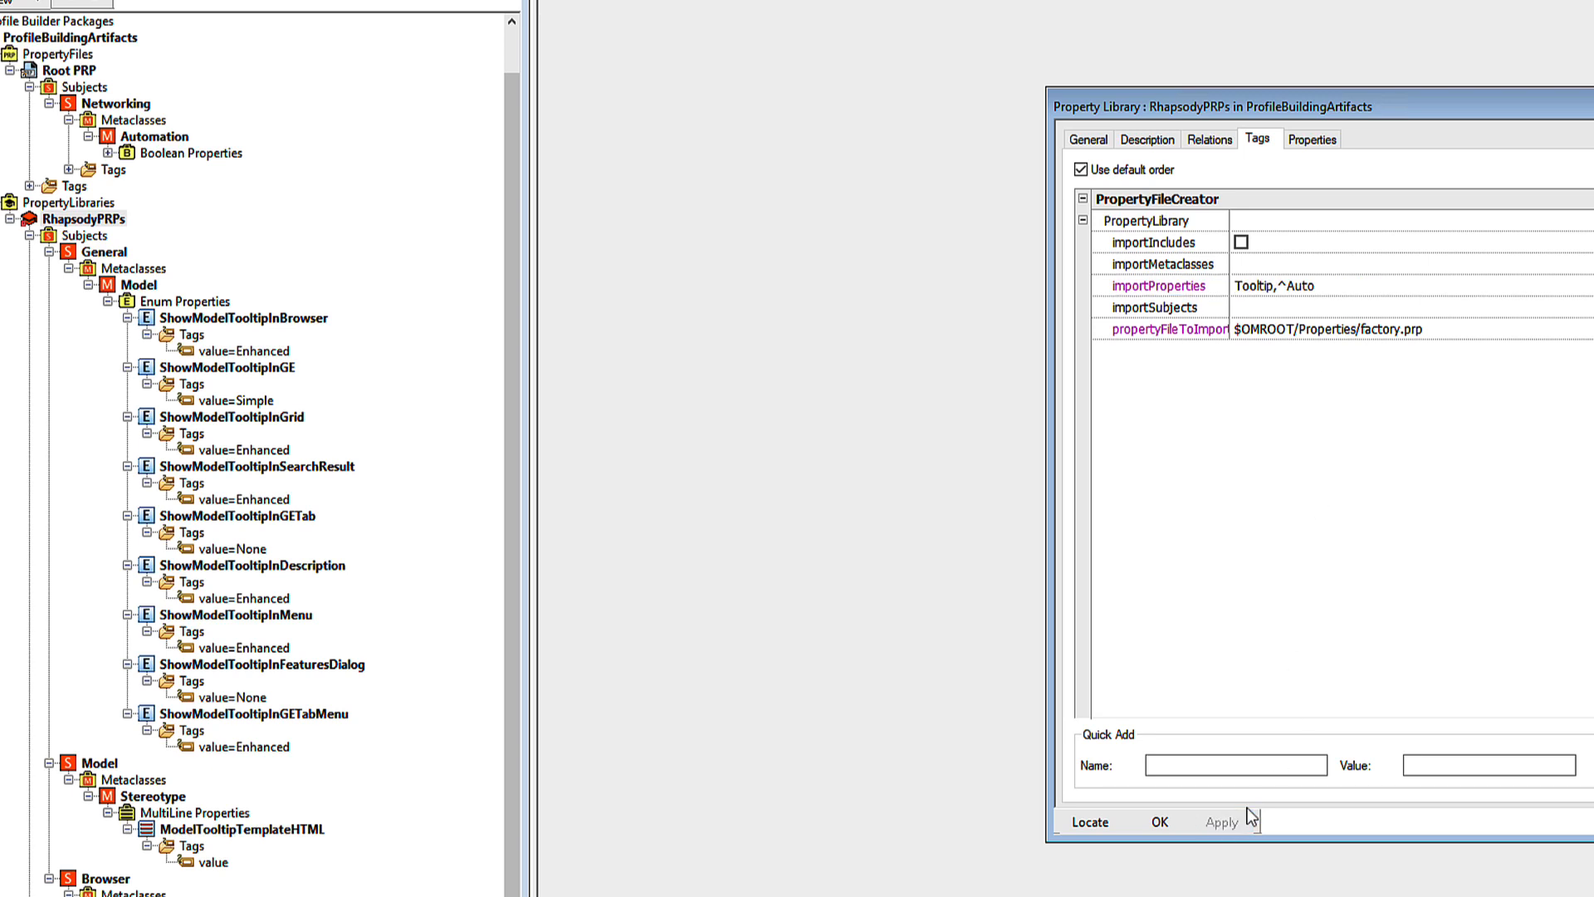
Run the Profile Builder import again on the RhapsodyPRPs library and expand the General Model metaclass's Boolean Properties.
{"action": "right_click", "coordinate": [111, 219]}
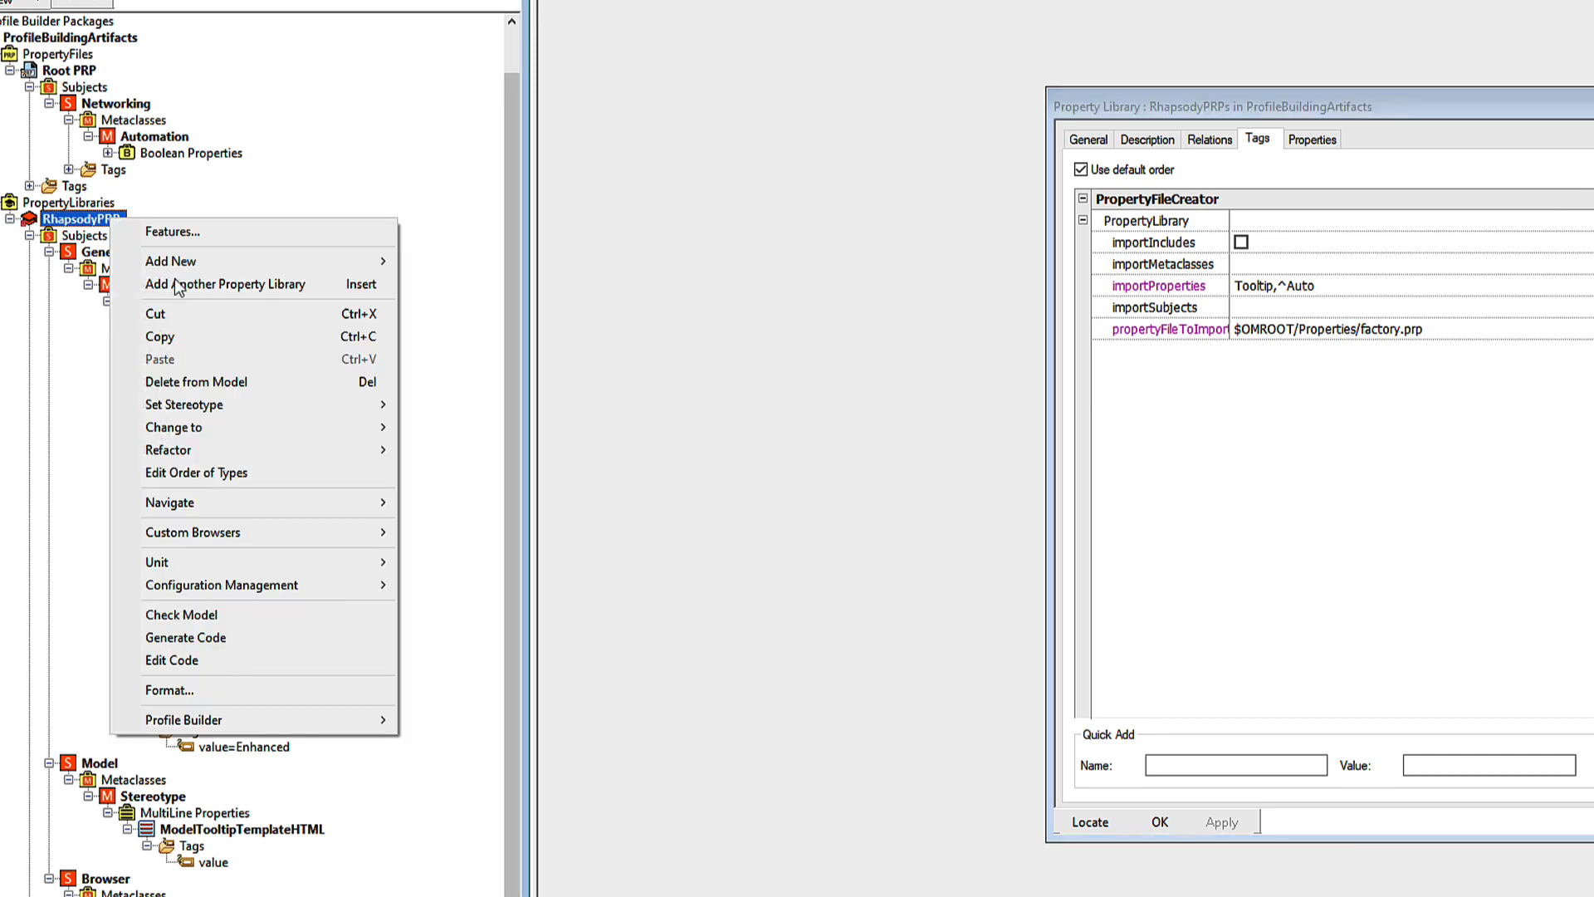
{"action": "mouse_move", "coordinate": [262, 714]}
{"action": "left_click", "coordinate": [449, 719]}
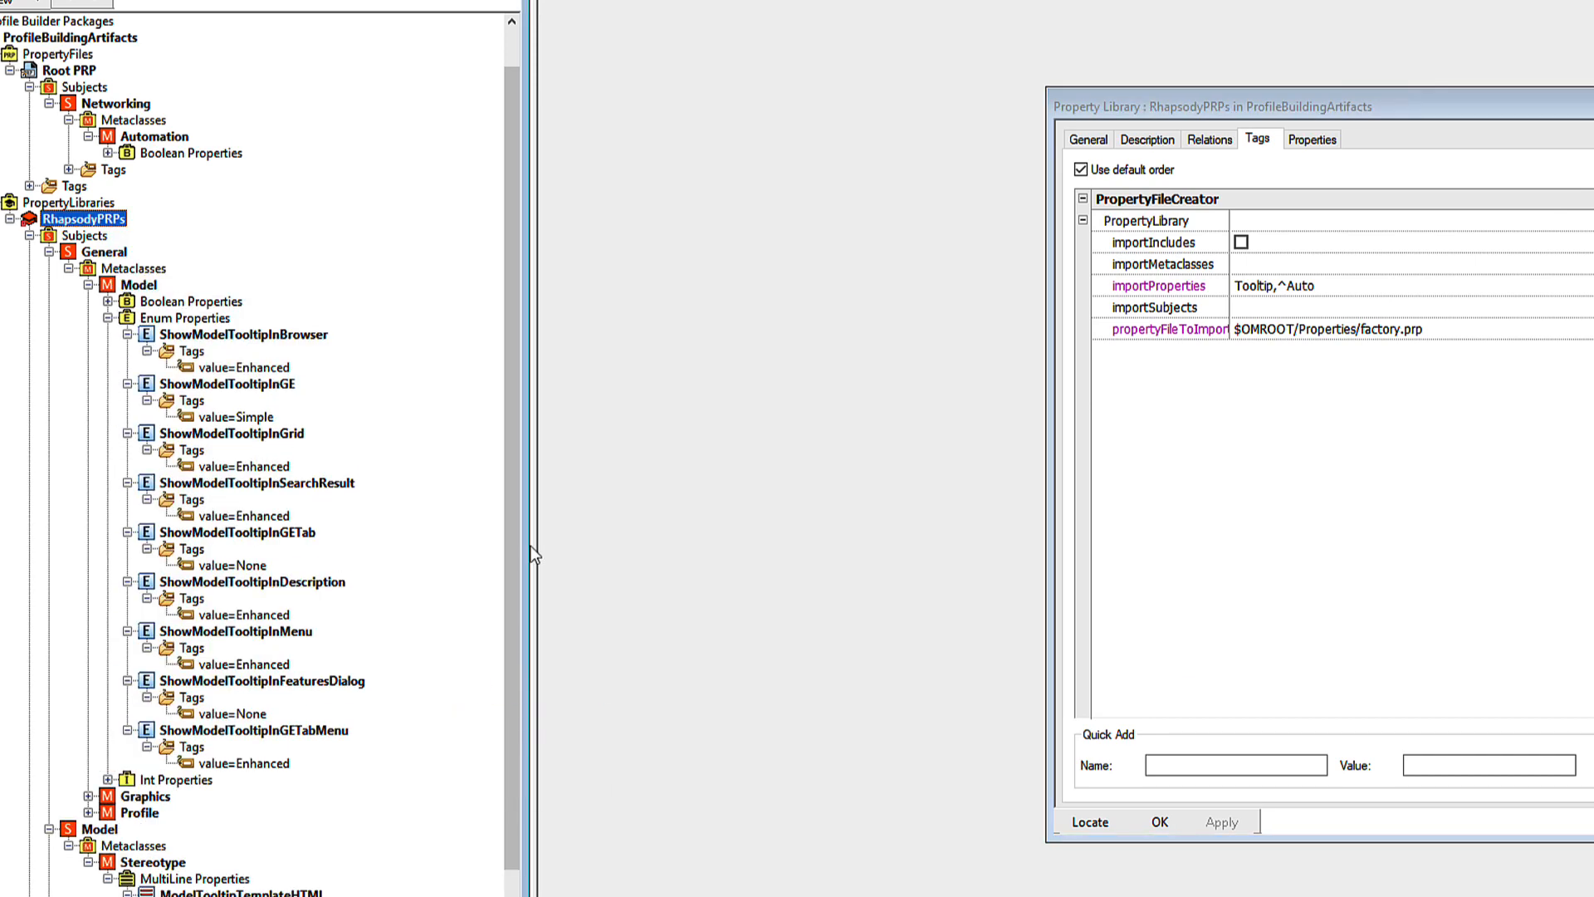
{"action": "left_click", "coordinate": [108, 301]}
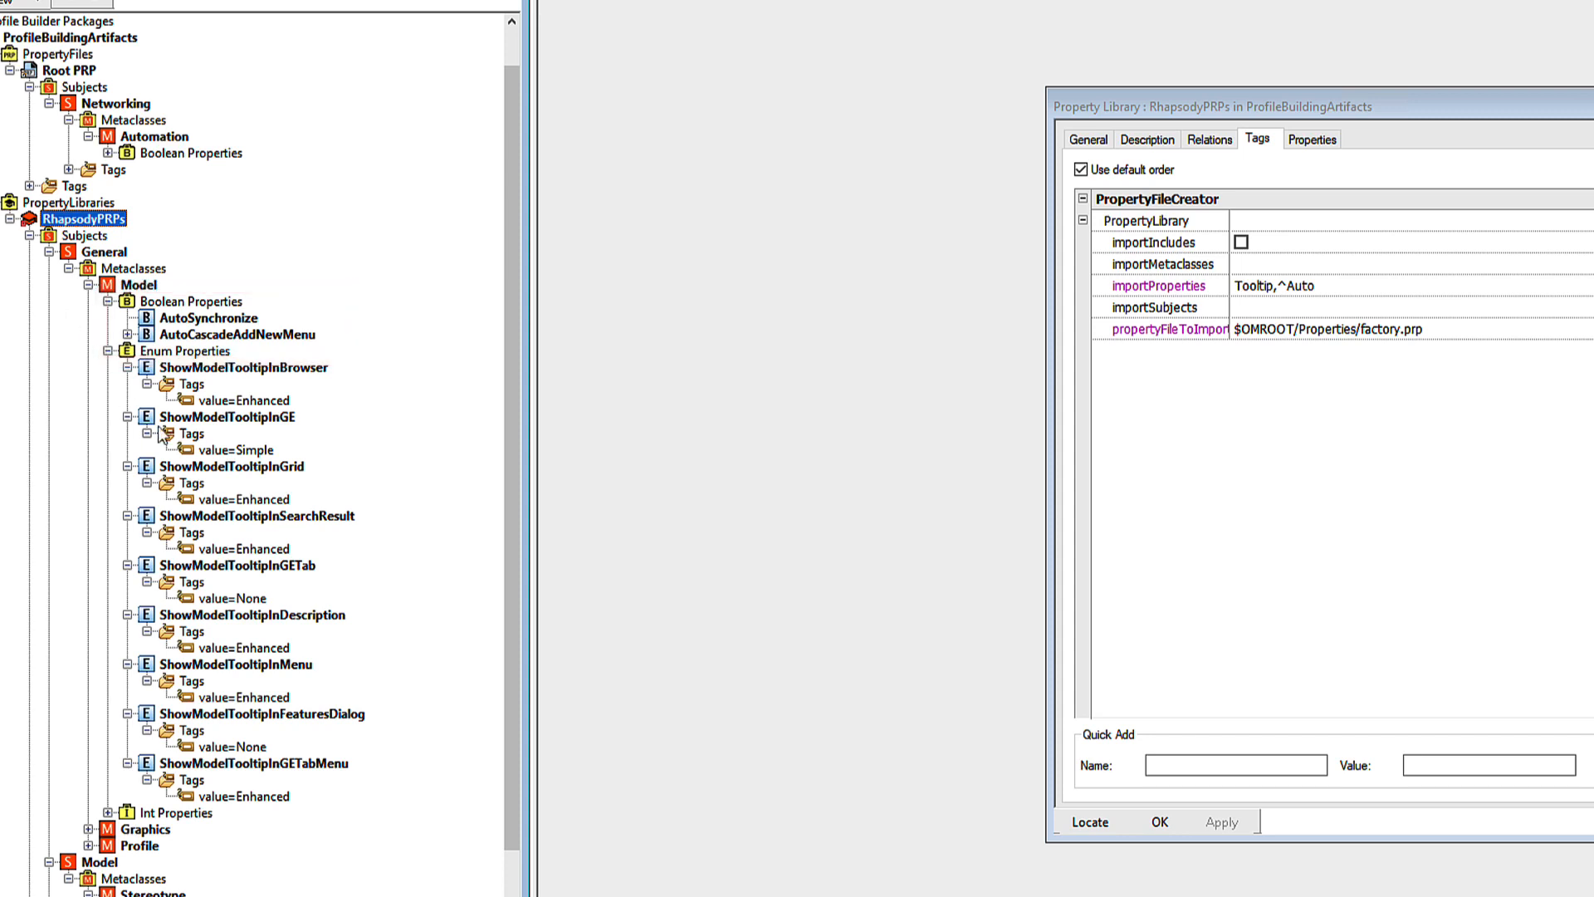
Set the local value tag of the ShowModelTooltipInBrowser property to None.
{"action": "left_click", "coordinate": [319, 370]}
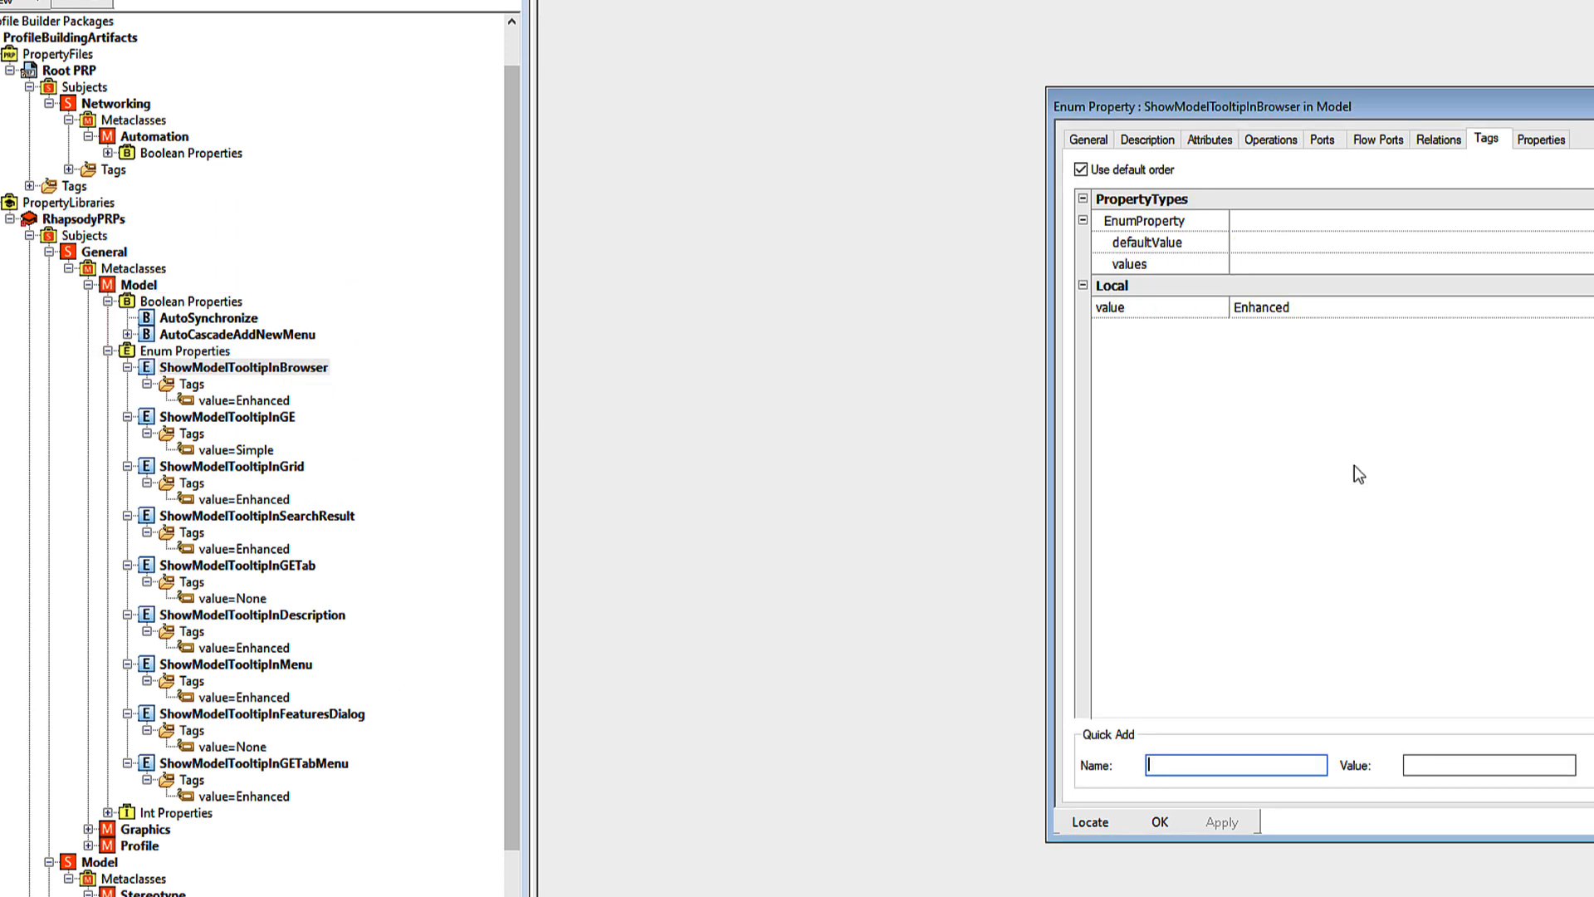
{"action": "left_click", "coordinate": [1355, 312]}
{"action": "left_click", "coordinate": [1355, 311]}
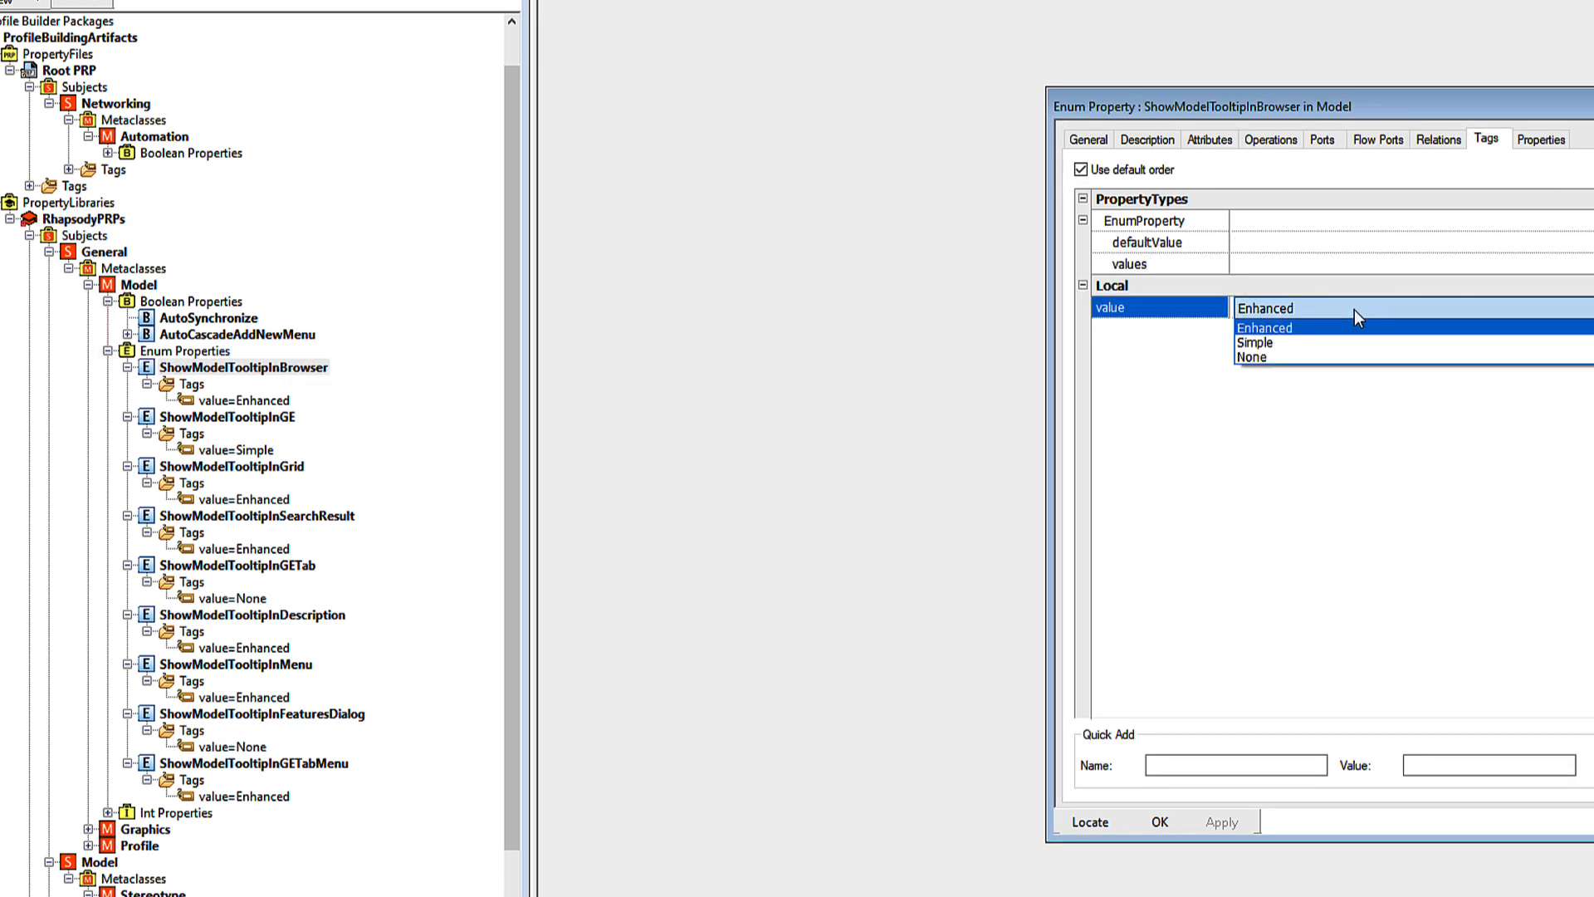
{"action": "left_click", "coordinate": [1252, 356]}
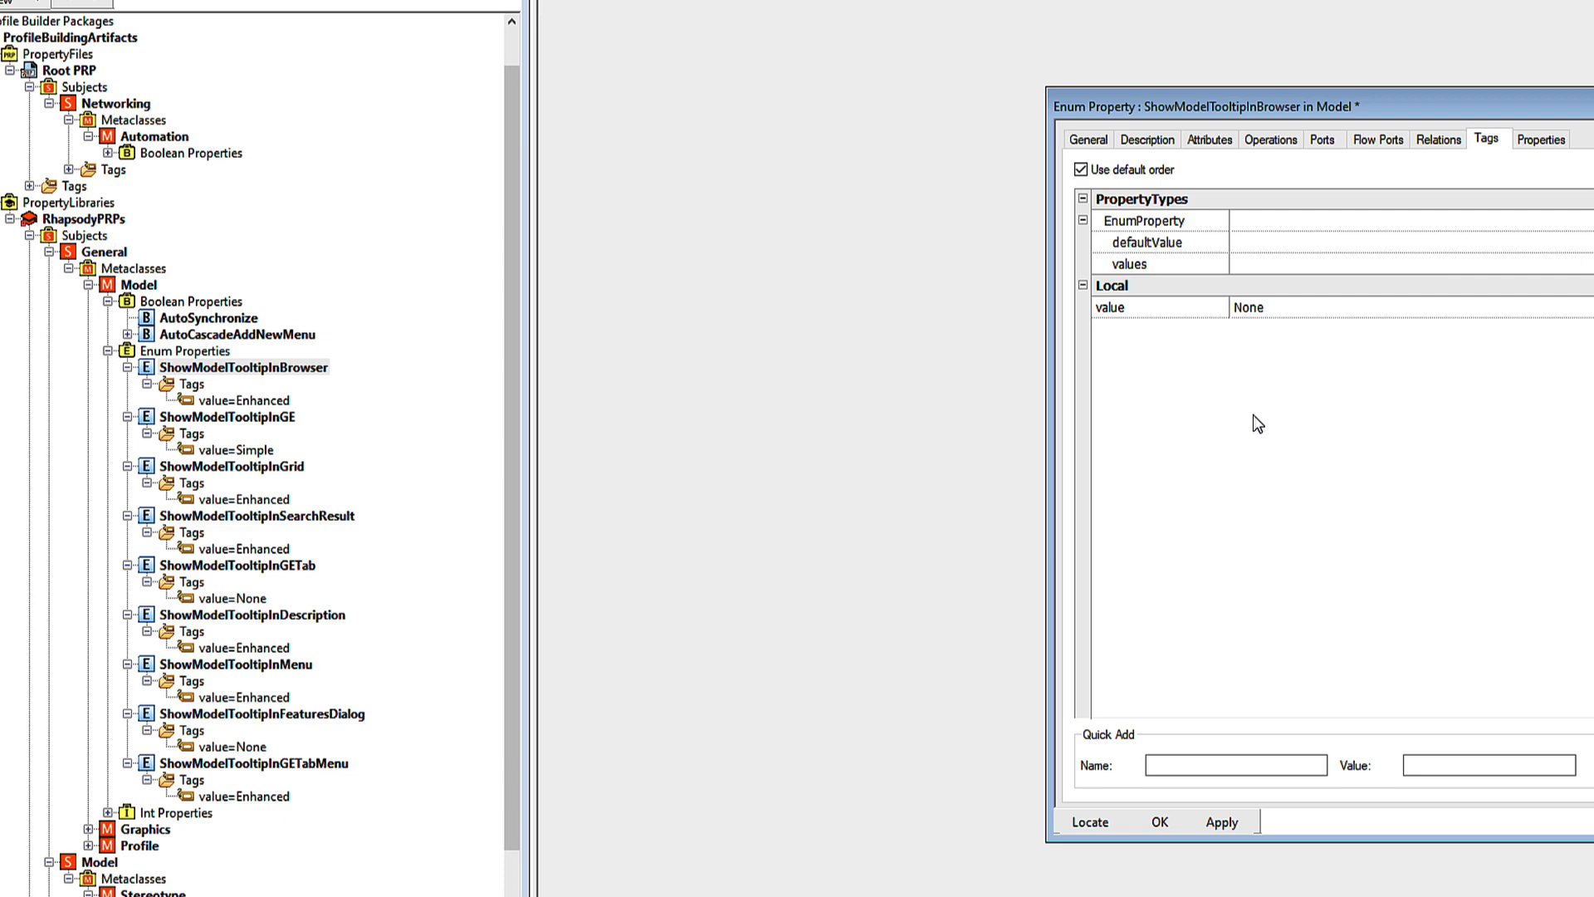
{"action": "left_click", "coordinate": [1163, 820]}
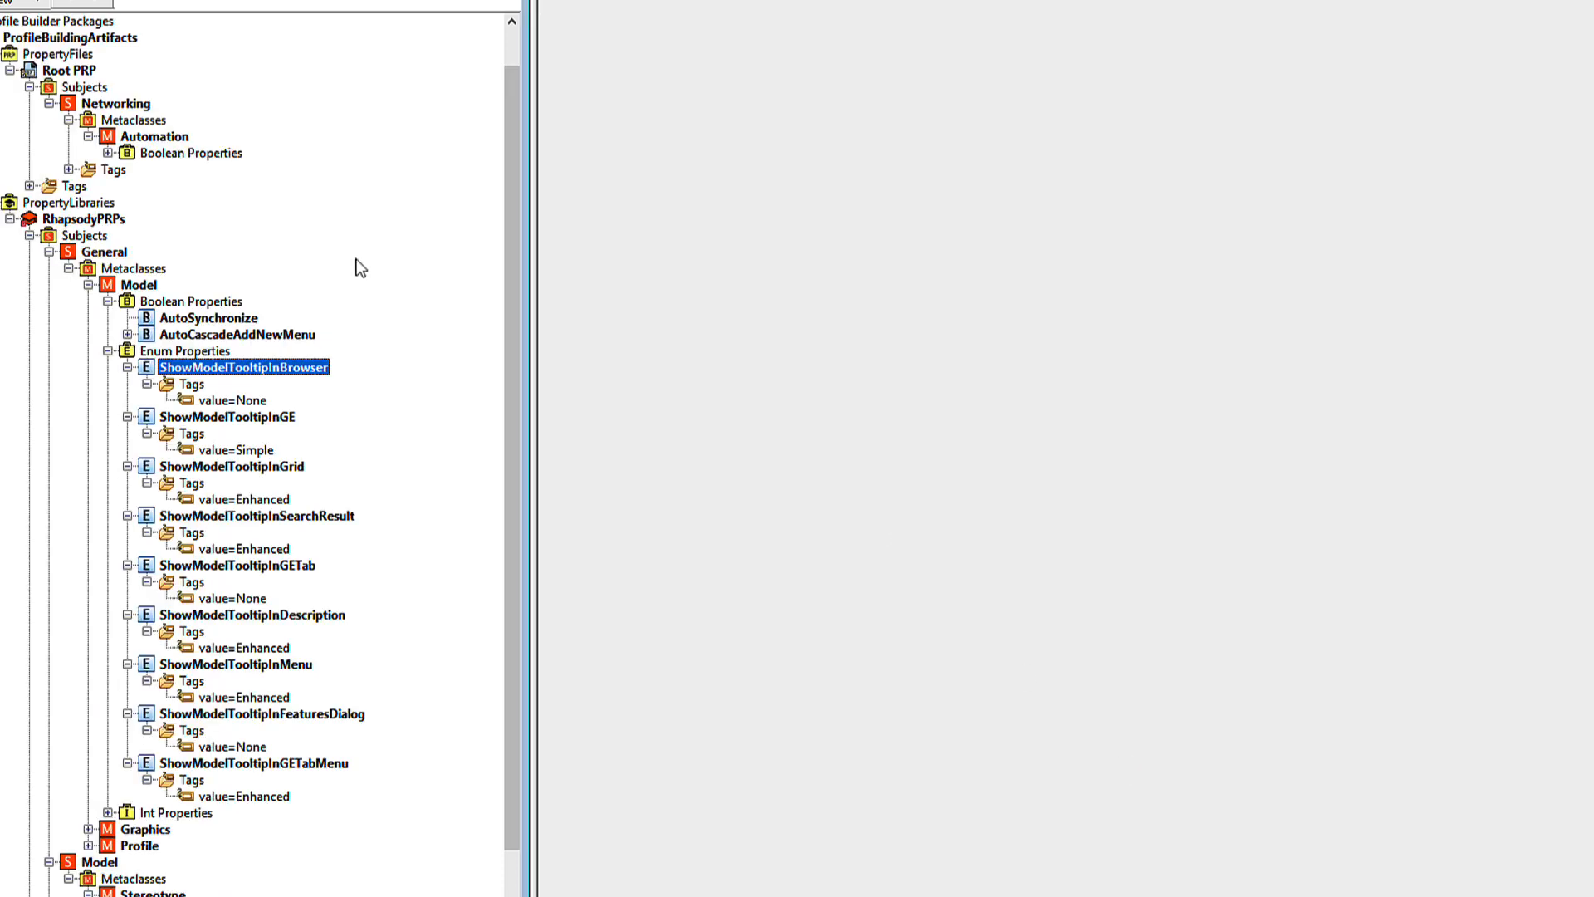
Move the RhapsodyPRPs library into the Root PRP property file and save the Builder project.
{"action": "left_click", "coordinate": [10, 219]}
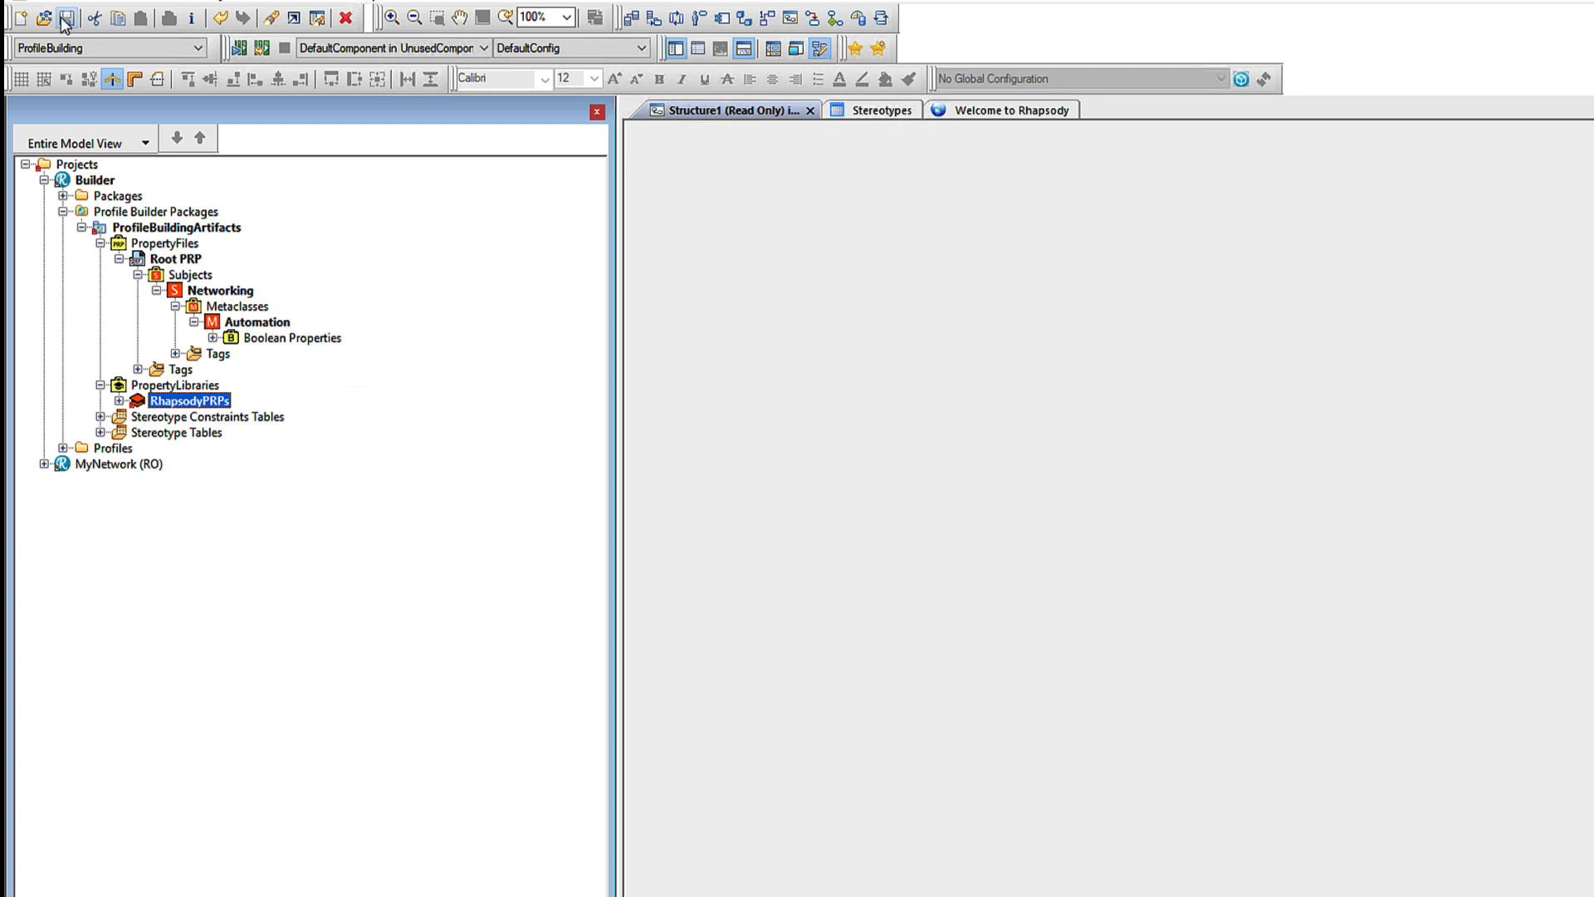
{"action": "left_click", "coordinate": [62, 18]}
{"action": "left_click_drag", "start_coordinate": [213, 400], "coordinate": [176, 259]}
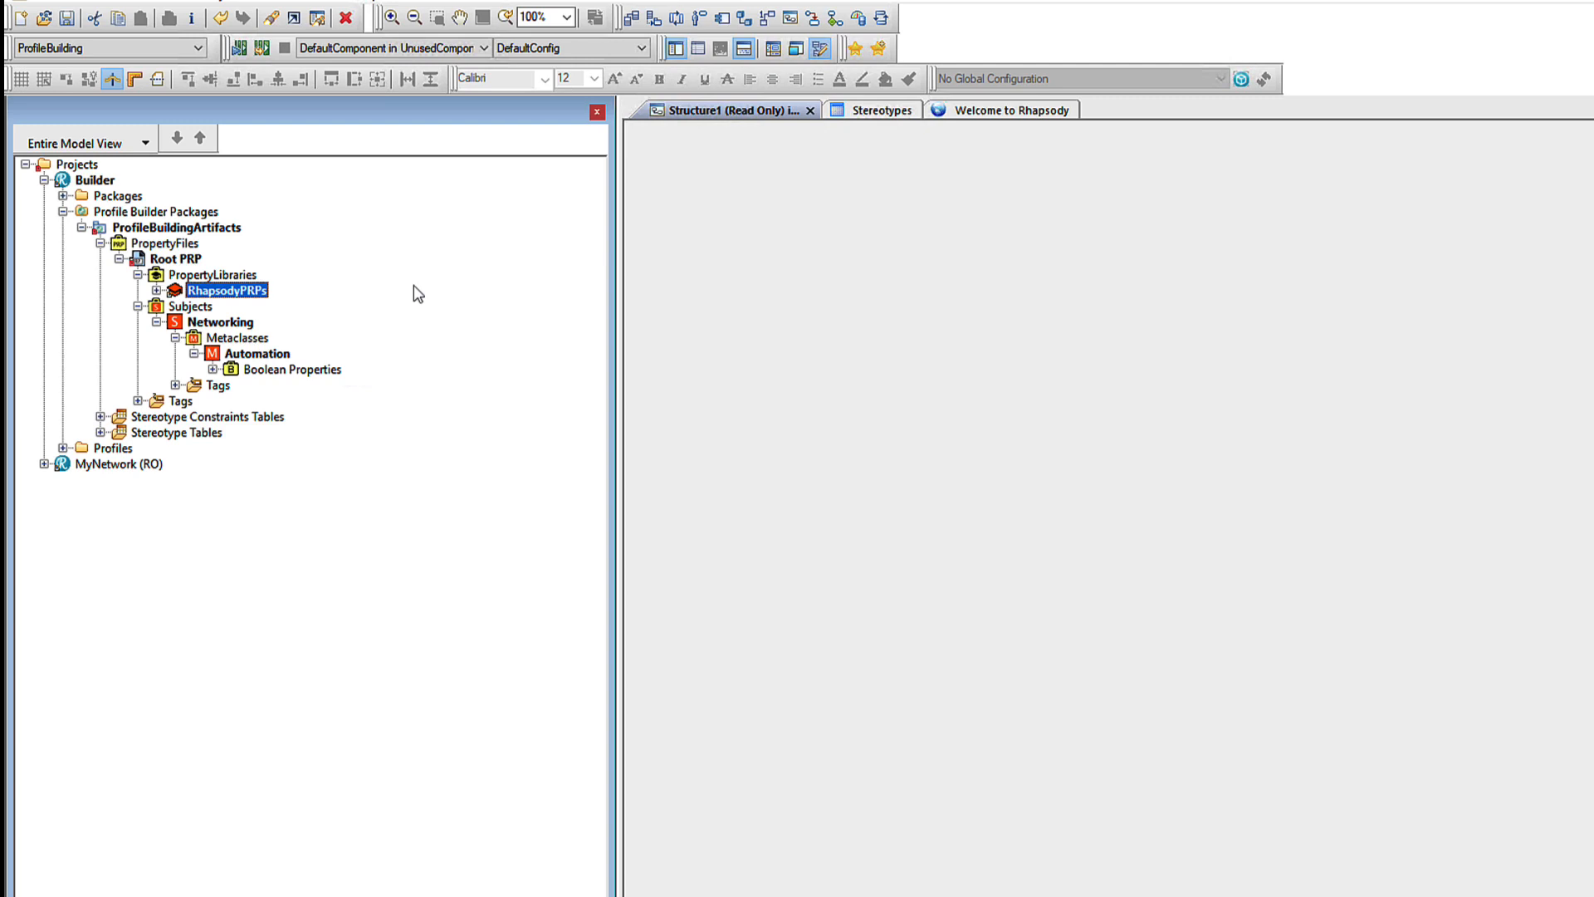
{"action": "left_click", "coordinate": [66, 18]}
Switch to the text editor, reload Networks.prp and review the generated subjects and properties.
{"action": "key", "text": "alt+Tab"}
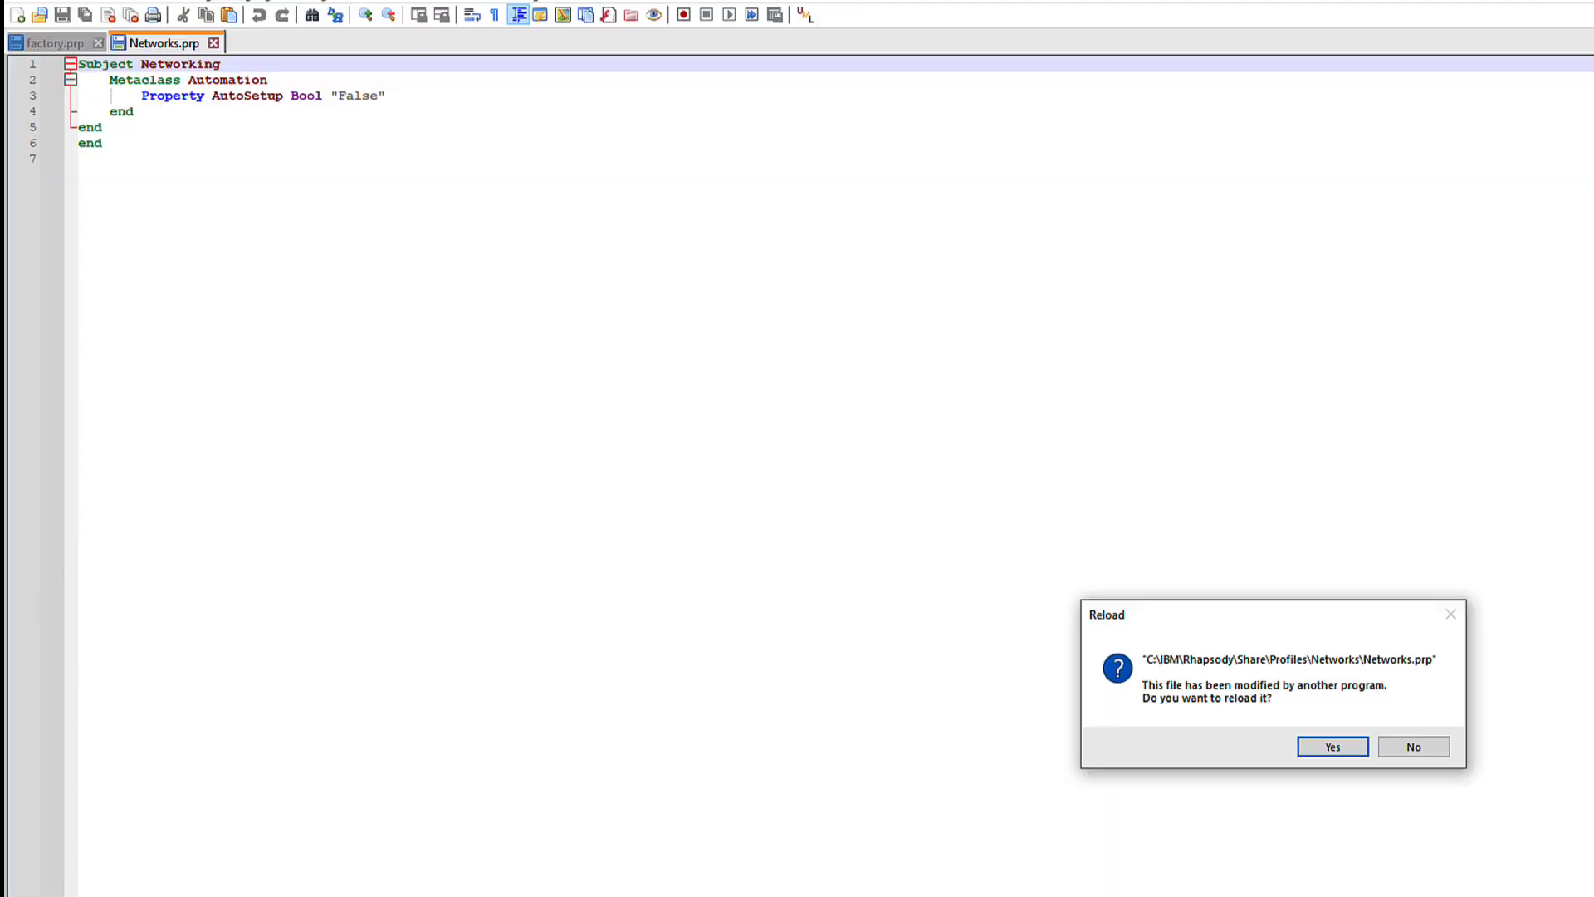
{"action": "left_click", "coordinate": [1332, 748]}
{"action": "scroll", "coordinate": [1332, 747], "scroll_direction": "down", "scroll_amount": 11}
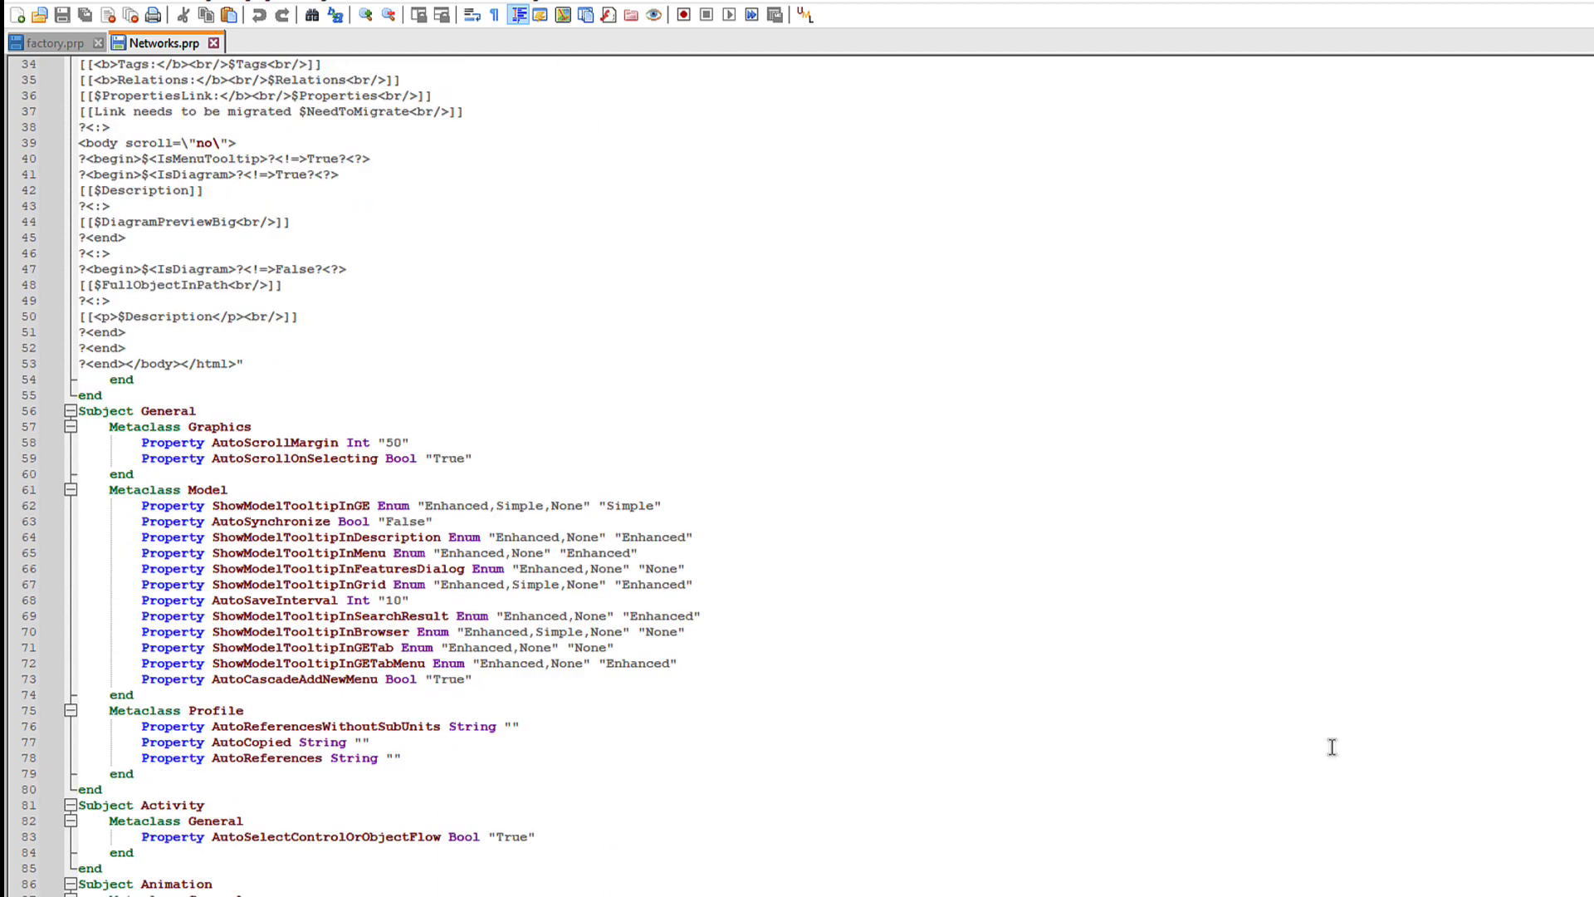
Switch back to Rhapsody and move the RhapsodyPRPs library out of Root PRP to the ProfileBuildingArtifacts package.
{"action": "key", "text": "alt+Tab"}
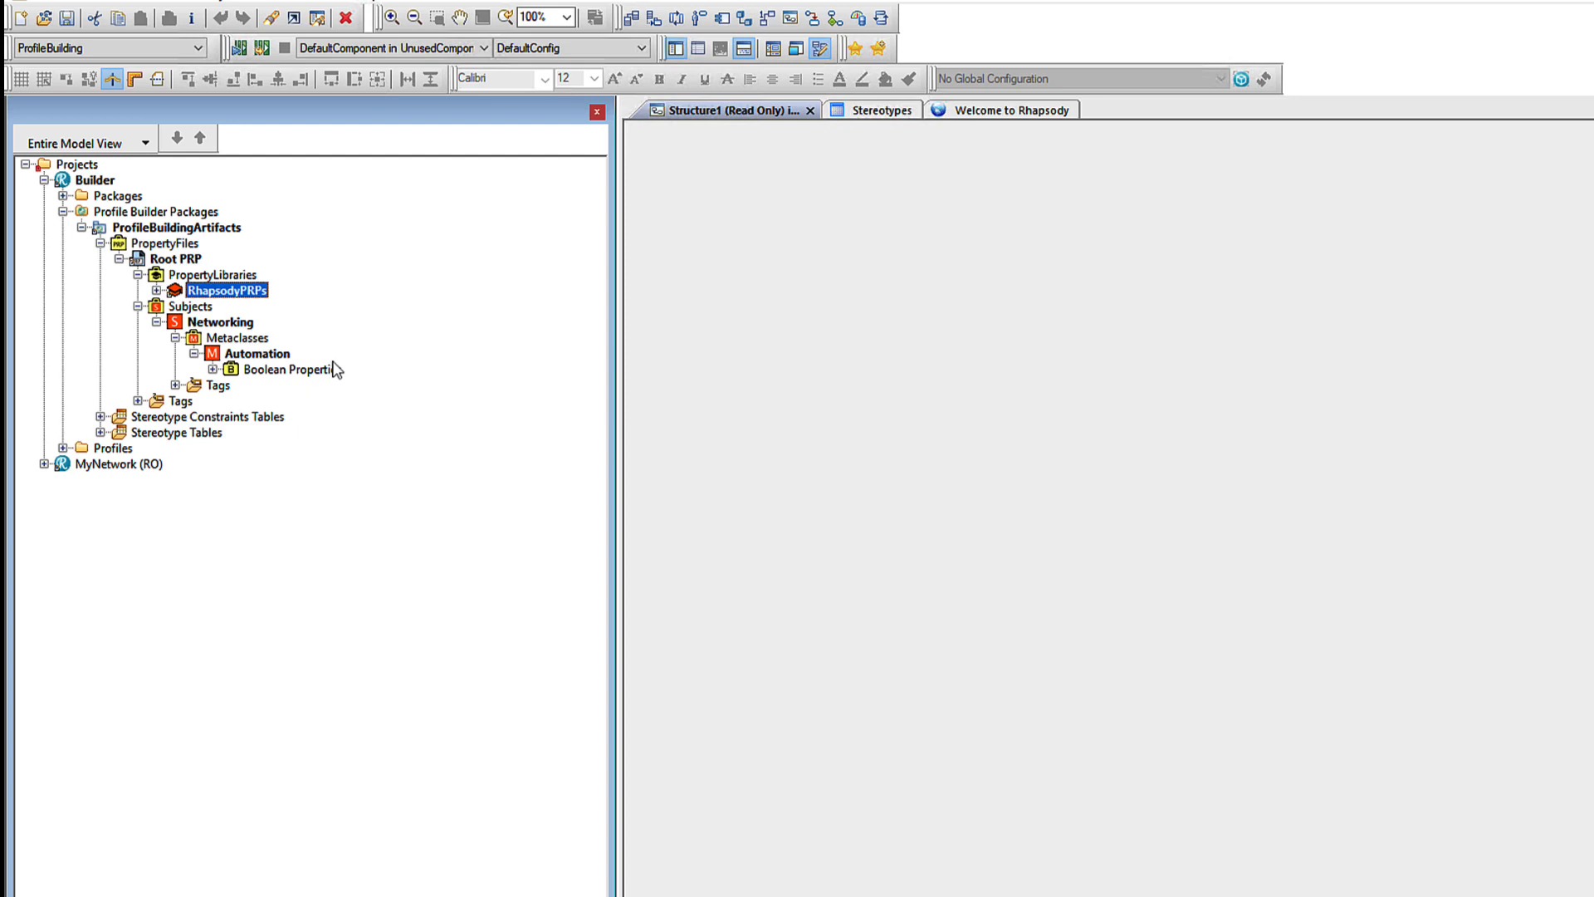
{"action": "left_click_drag", "start_coordinate": [226, 291], "coordinate": [209, 235]}
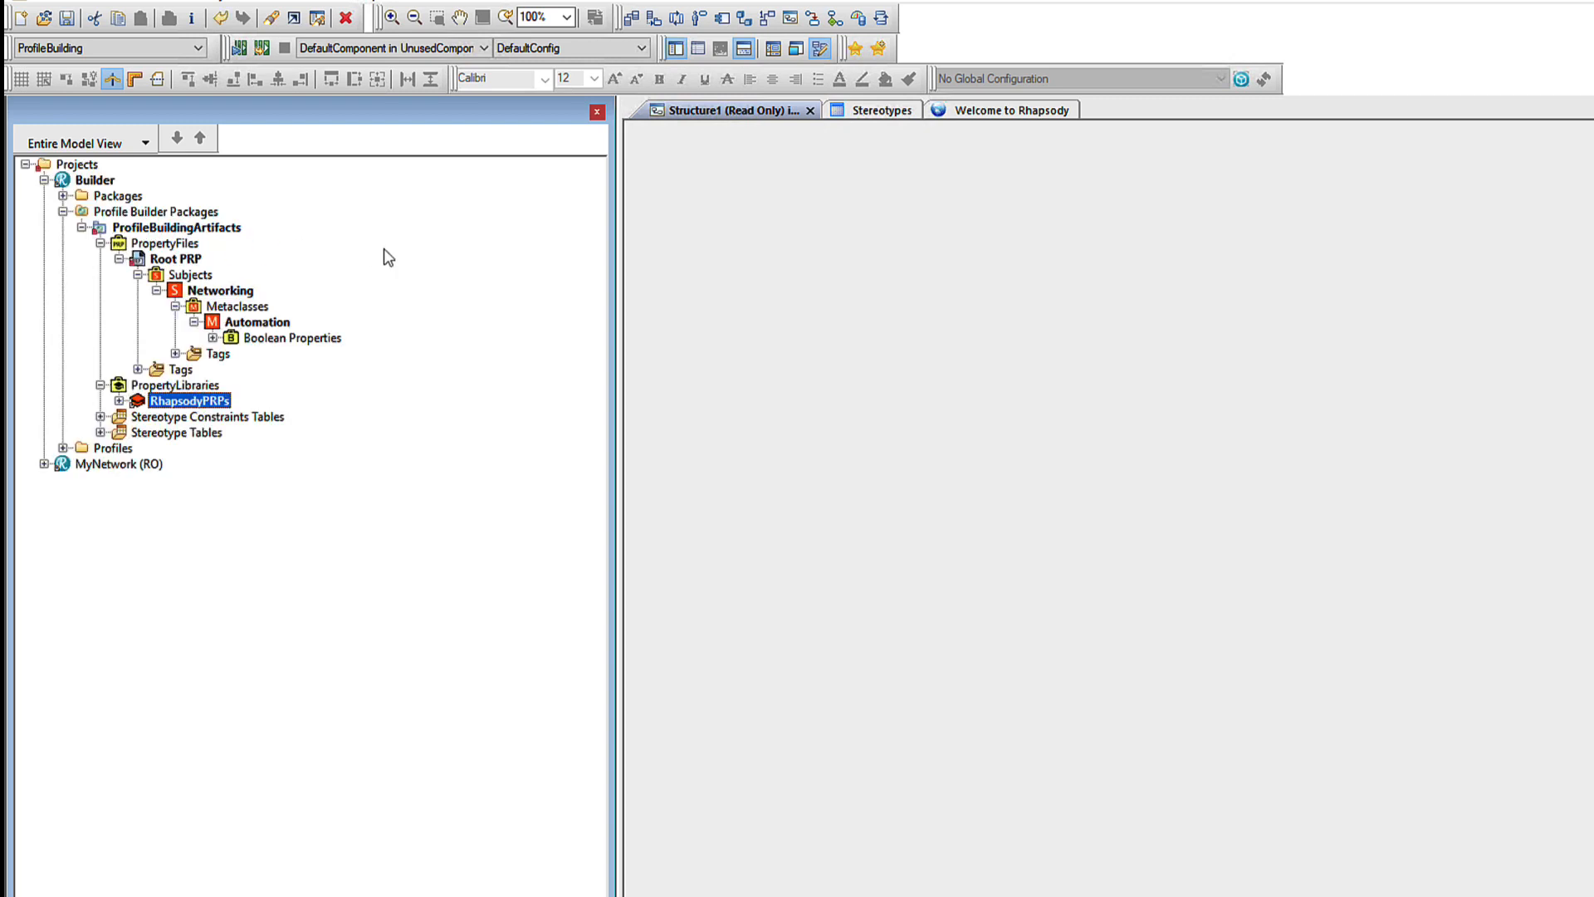
Add a Property File Diagram named Includes to the ProfileBuildingArtifacts package.
{"action": "right_click", "coordinate": [209, 229]}
{"action": "mouse_move", "coordinate": [244, 270]}
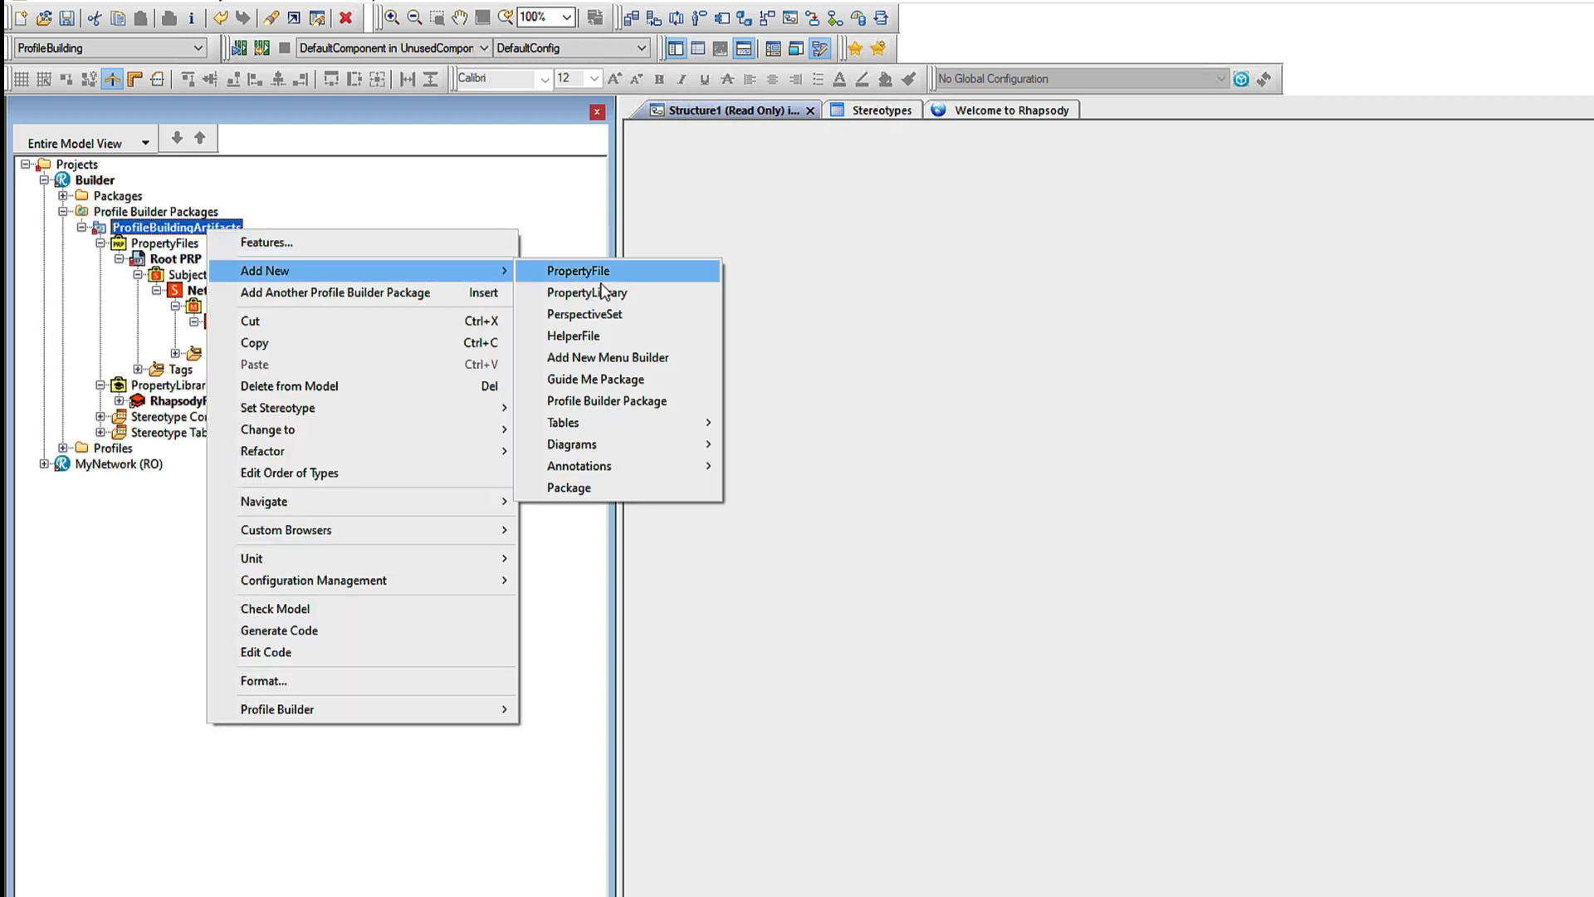
{"action": "mouse_move", "coordinate": [620, 450]}
{"action": "left_click", "coordinate": [784, 447]}
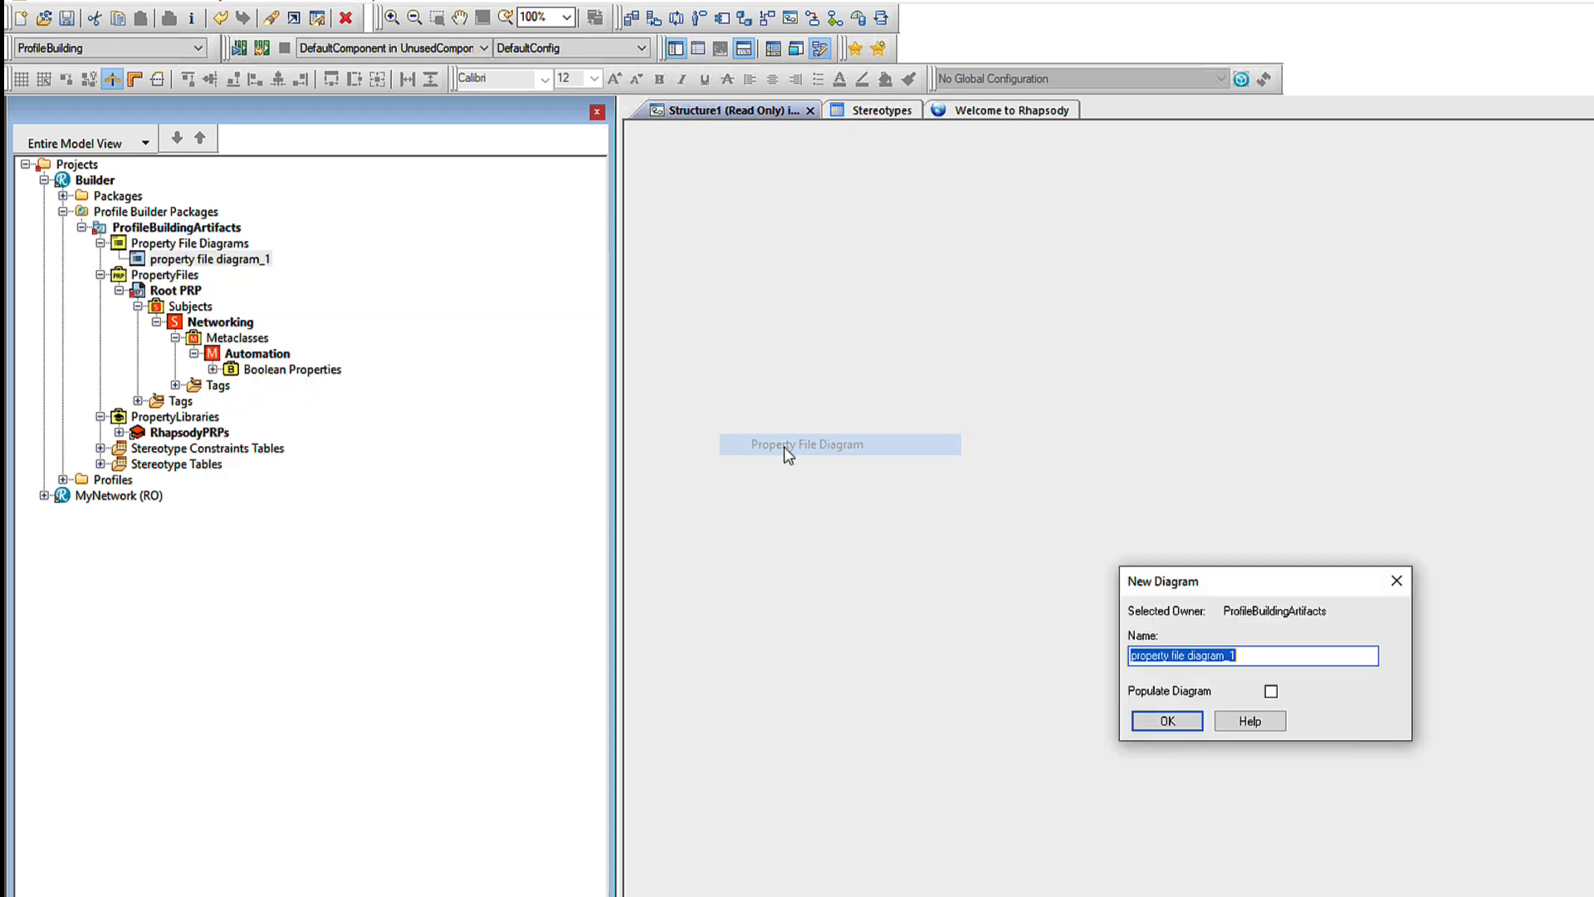
{"action": "key", "text": "BackSpace"}
{"action": "type", "text": "Includes"}
{"action": "key", "text": "Return"}
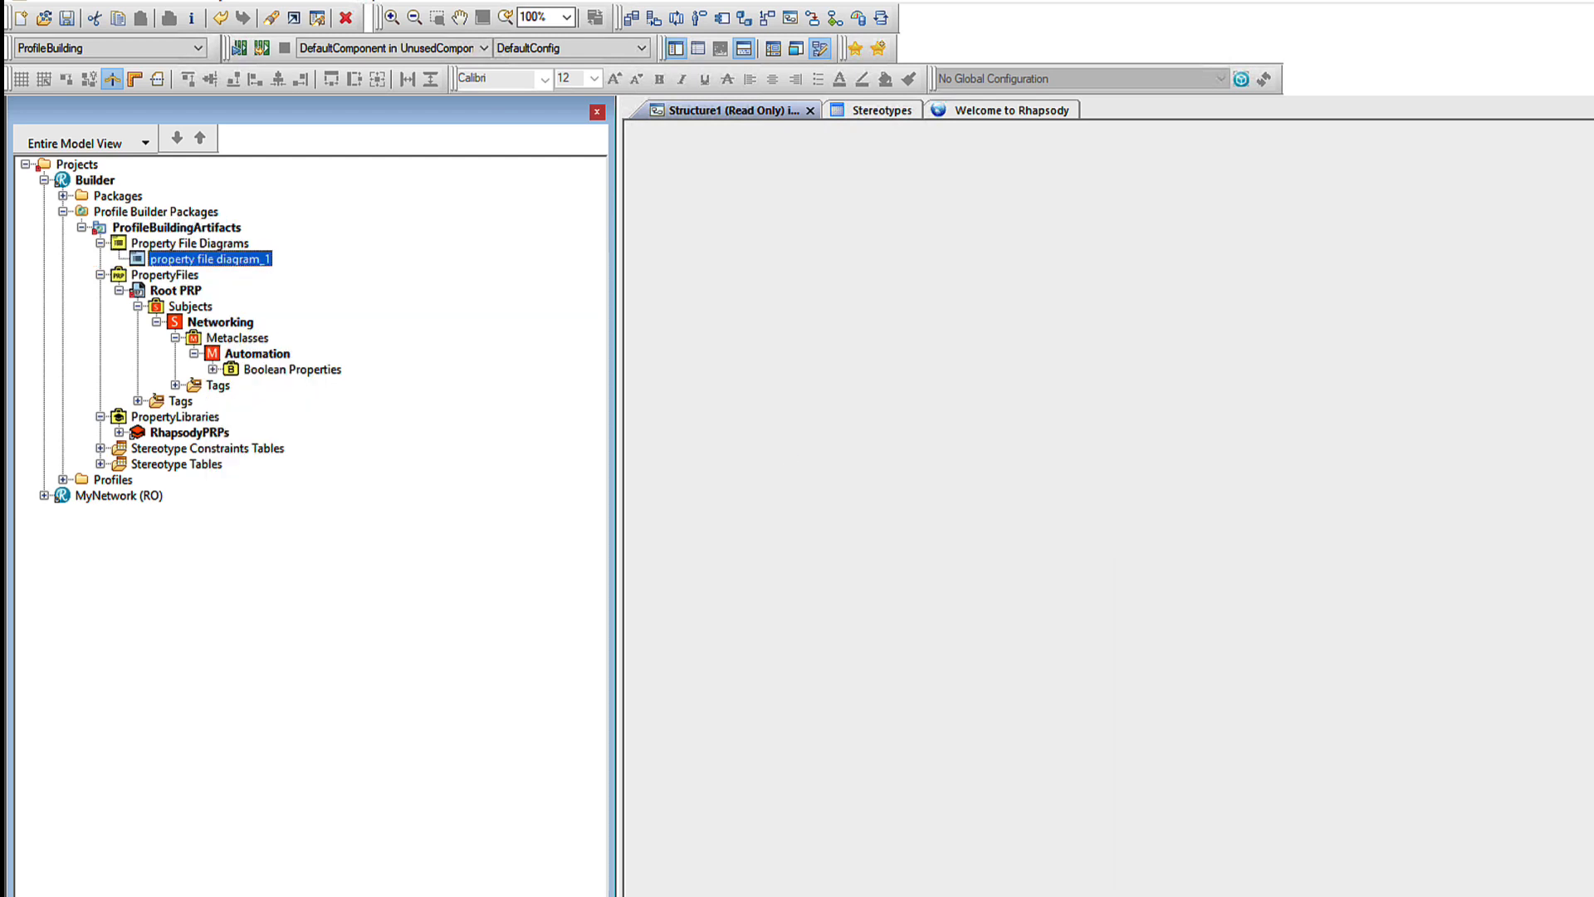
Place Root PRP and the AutoSynchronize Boolean property from the library's General subject, Model metaclass, on the Includes diagram.
{"action": "left_click_drag", "start_coordinate": [190, 305], "coordinate": [783, 364]}
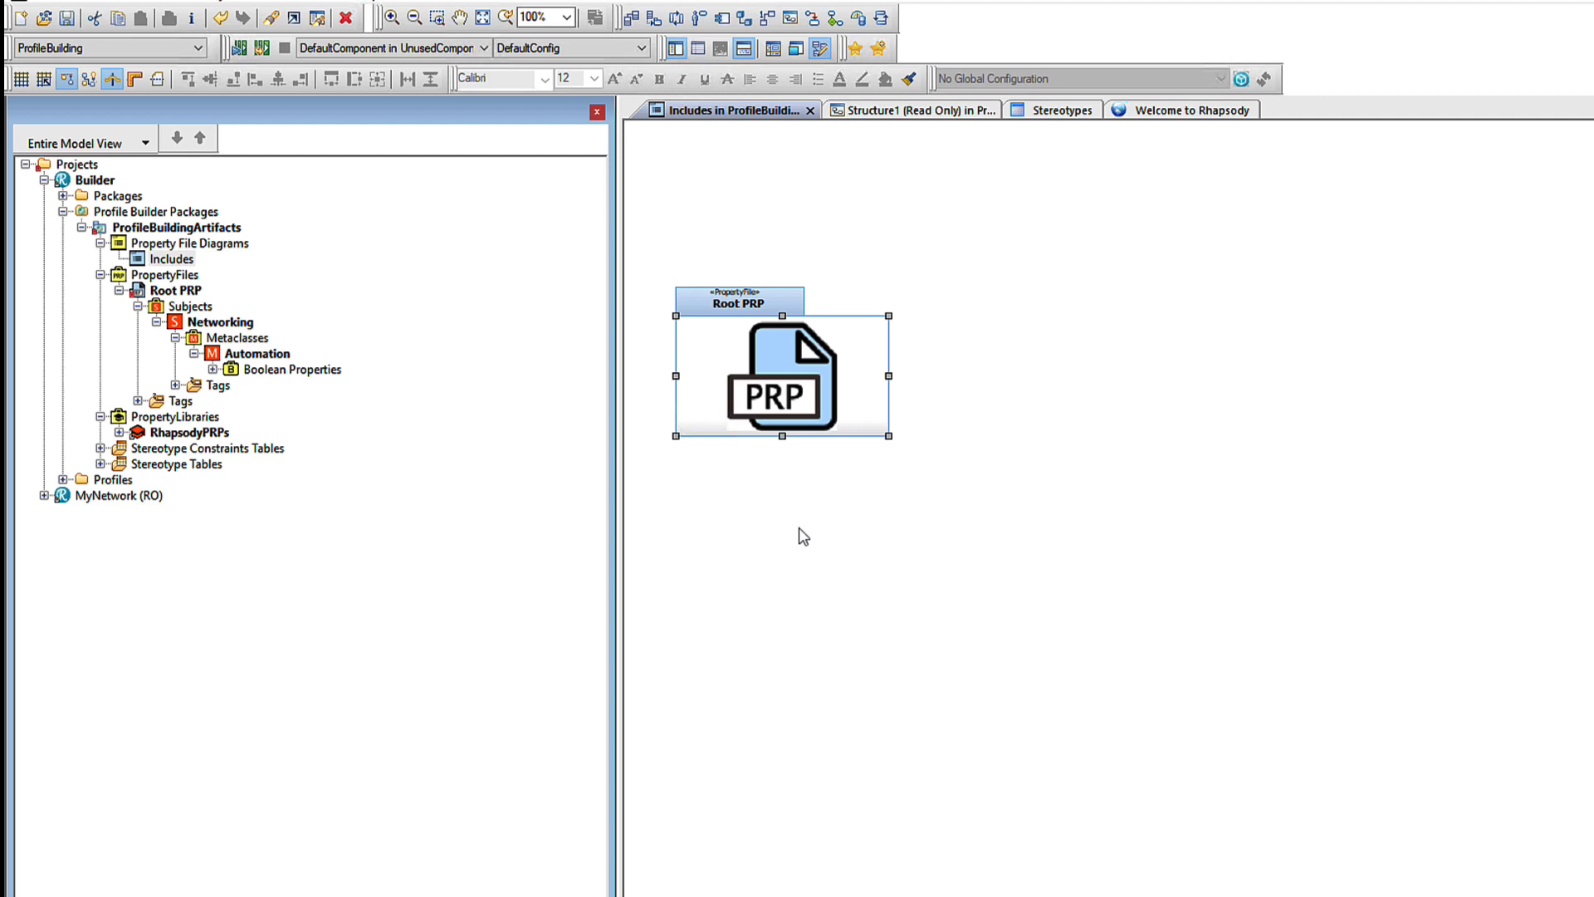
{"action": "left_click", "coordinate": [119, 431]}
{"action": "left_click", "coordinate": [138, 448]}
{"action": "left_click", "coordinate": [156, 464]}
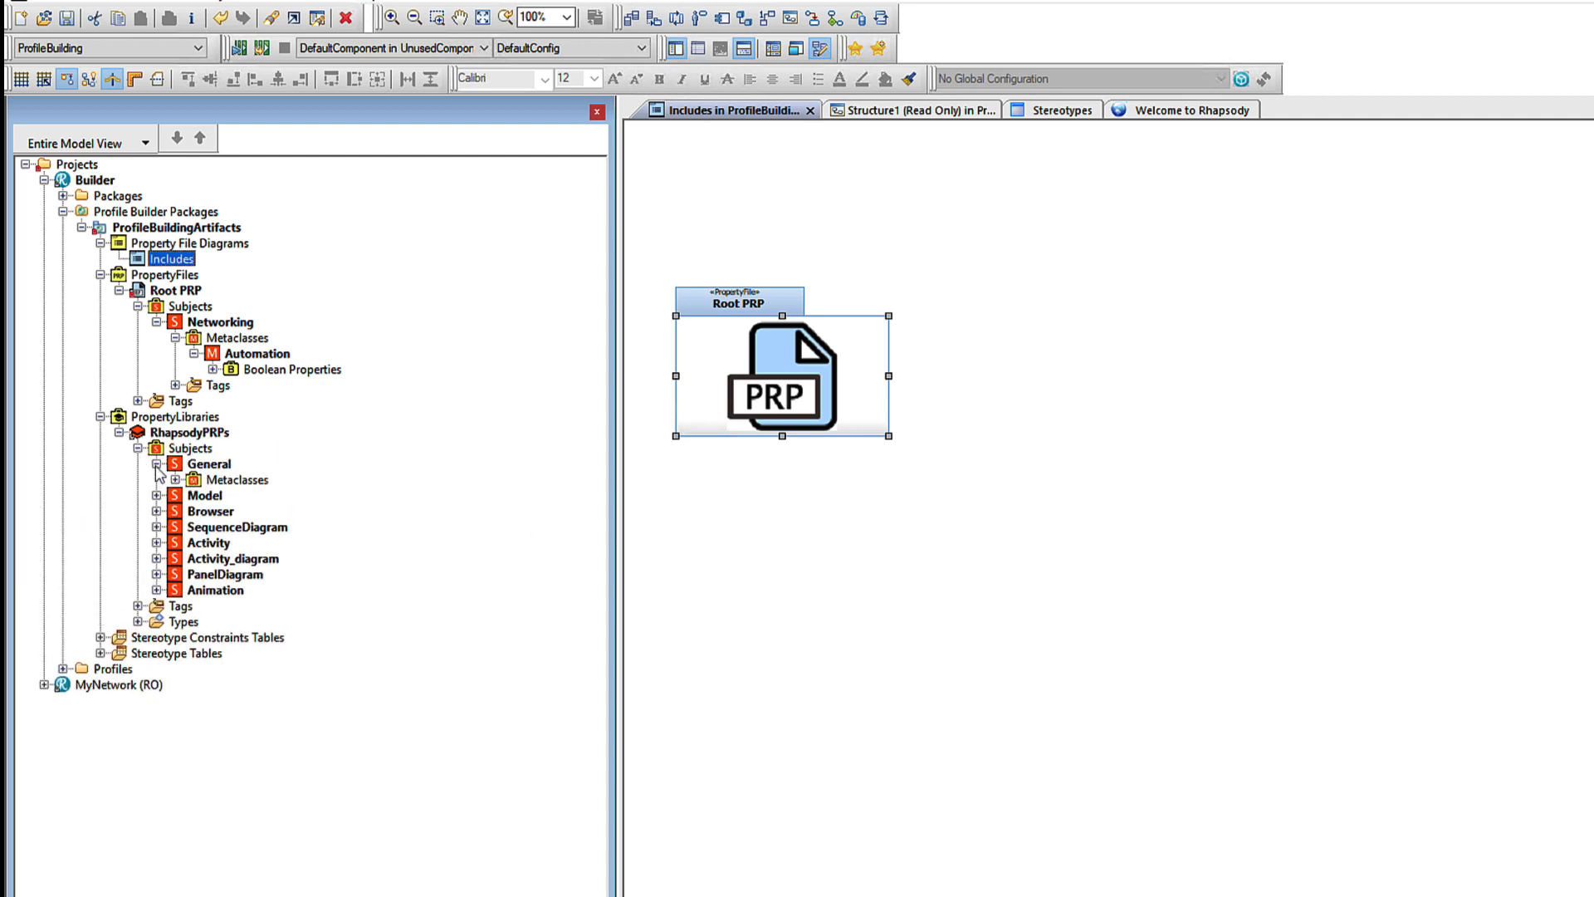
{"action": "left_click", "coordinate": [176, 479]}
{"action": "left_click", "coordinate": [193, 495]}
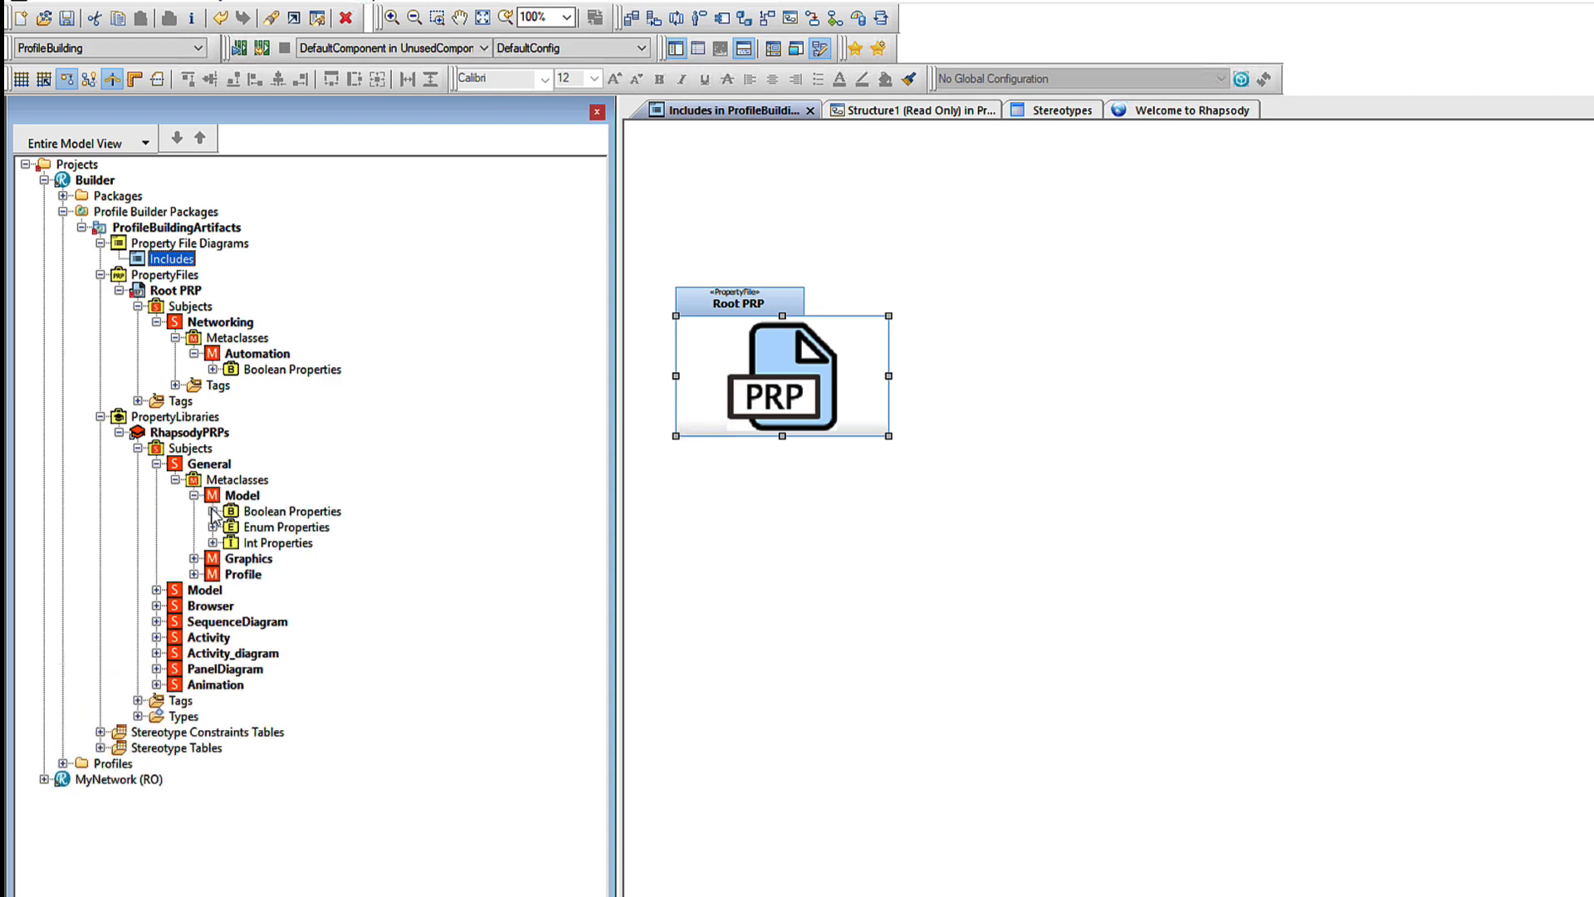
{"action": "left_click", "coordinate": [213, 511]}
{"action": "left_click_drag", "start_coordinate": [314, 536], "coordinate": [1173, 390]}
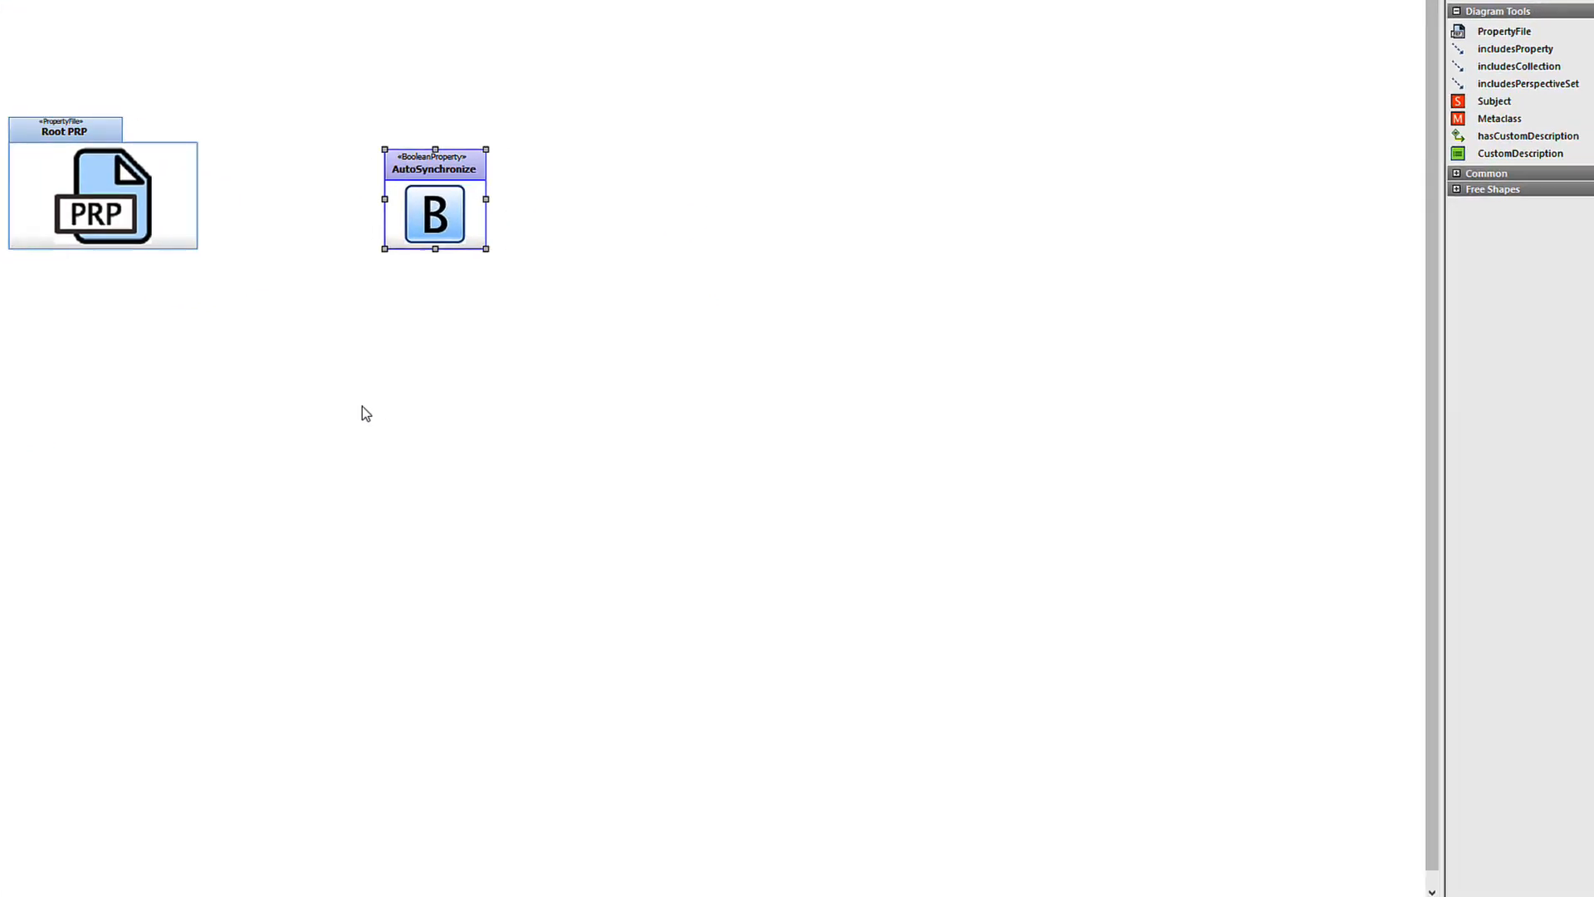
Draw an includesProperty relation from Root PRP to AutoSynchronize, then save the project and reload Networks.prp in the text editor.
{"action": "left_click", "coordinate": [1515, 48]}
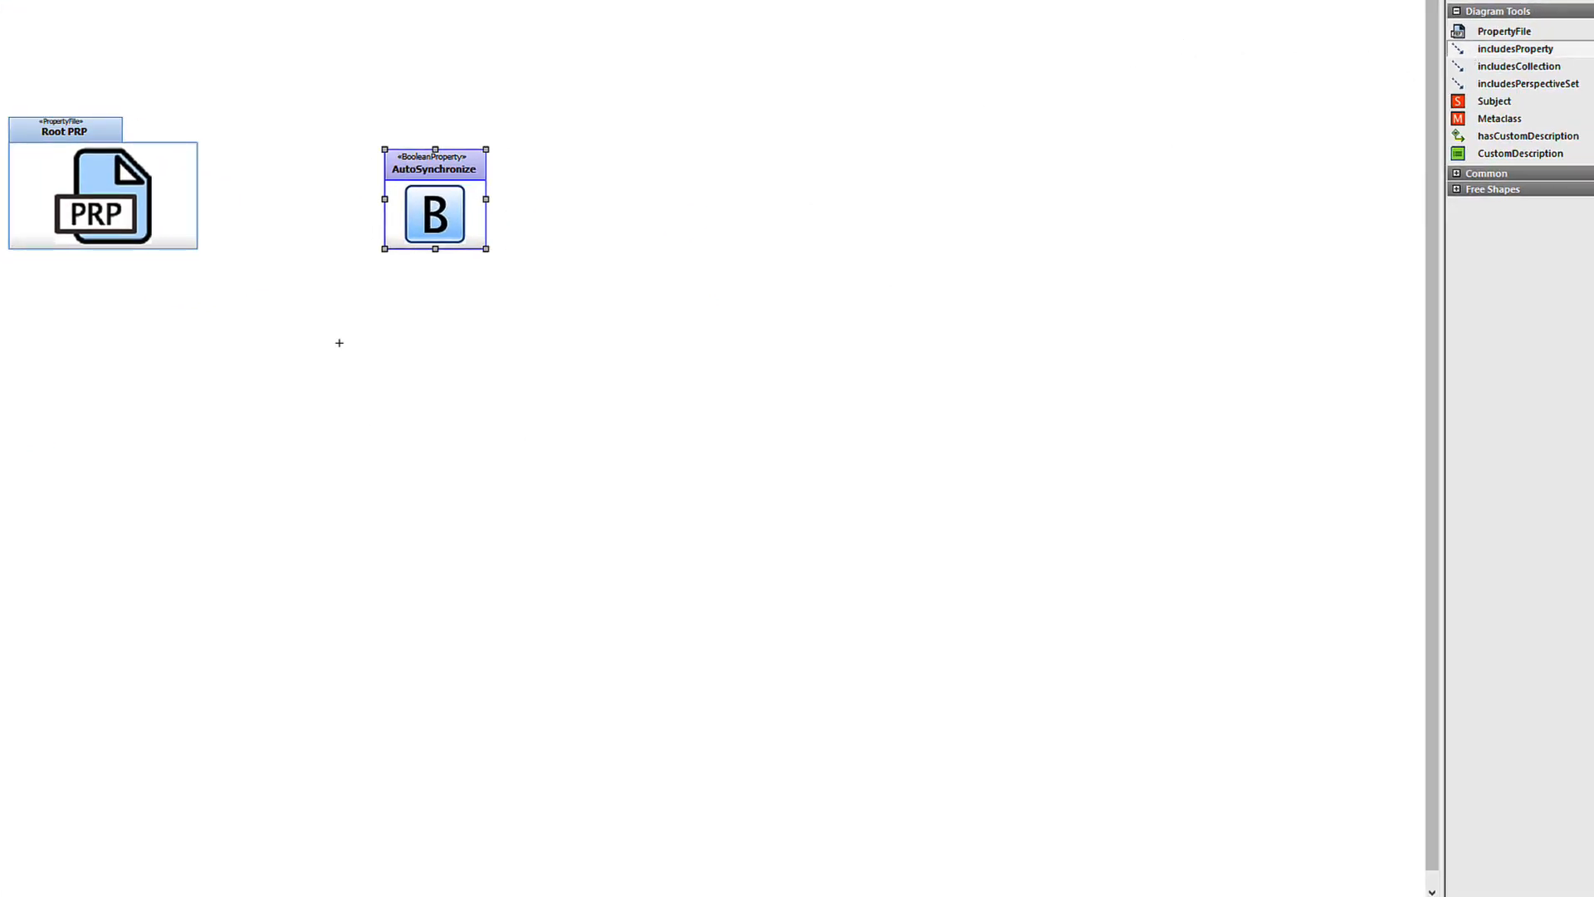
{"action": "left_click_drag", "start_coordinate": [281, 196], "coordinate": [391, 194]}
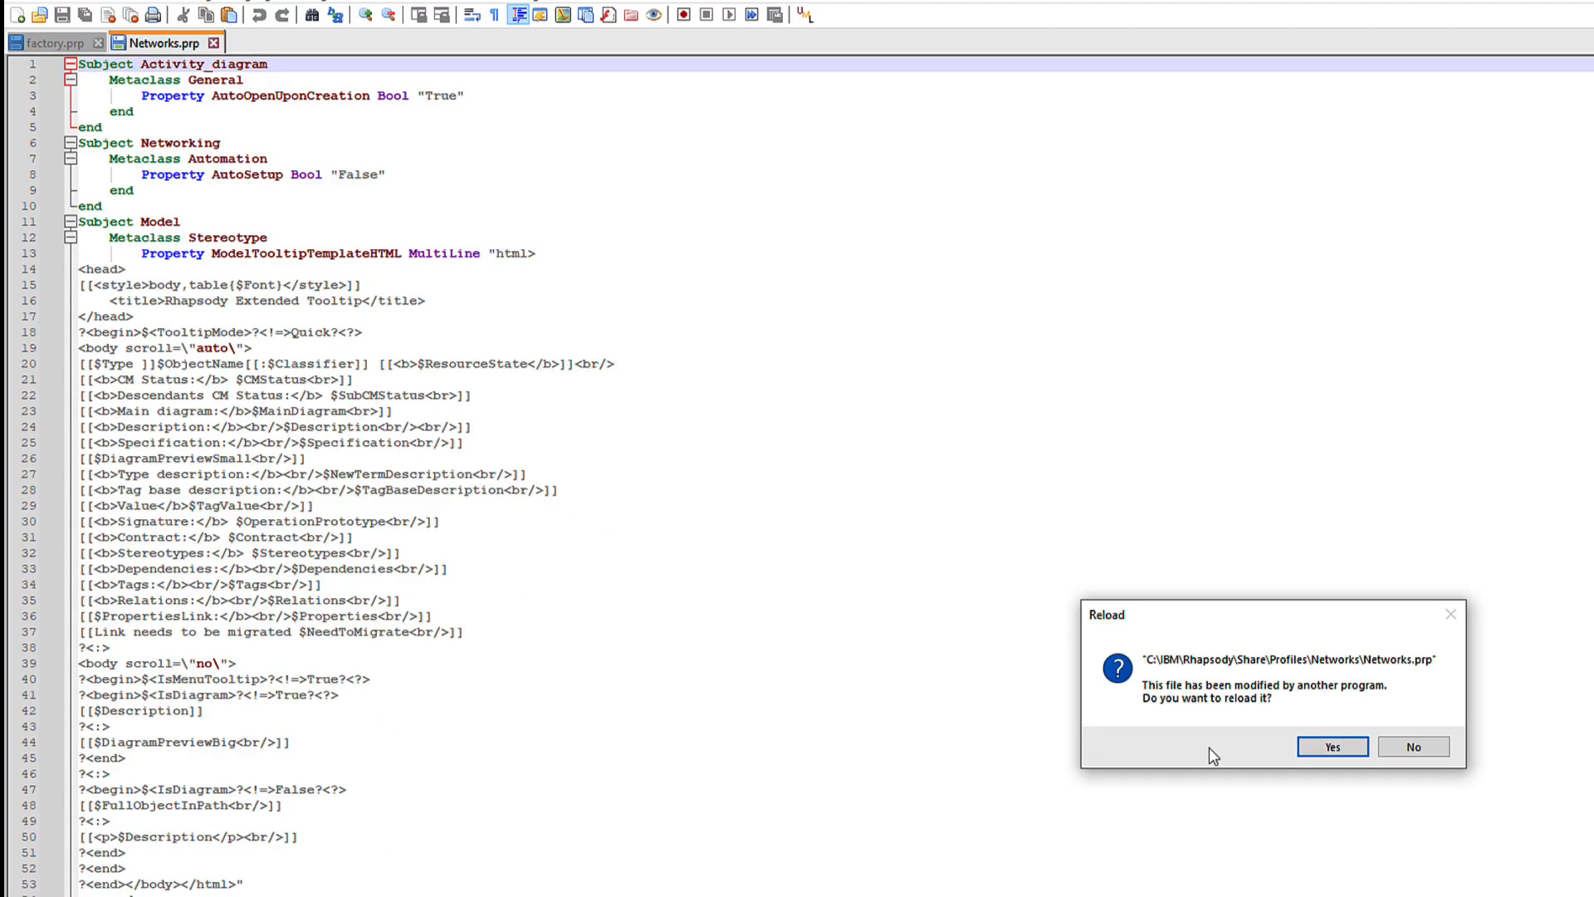
{"action": "left_click", "coordinate": [1317, 747]}
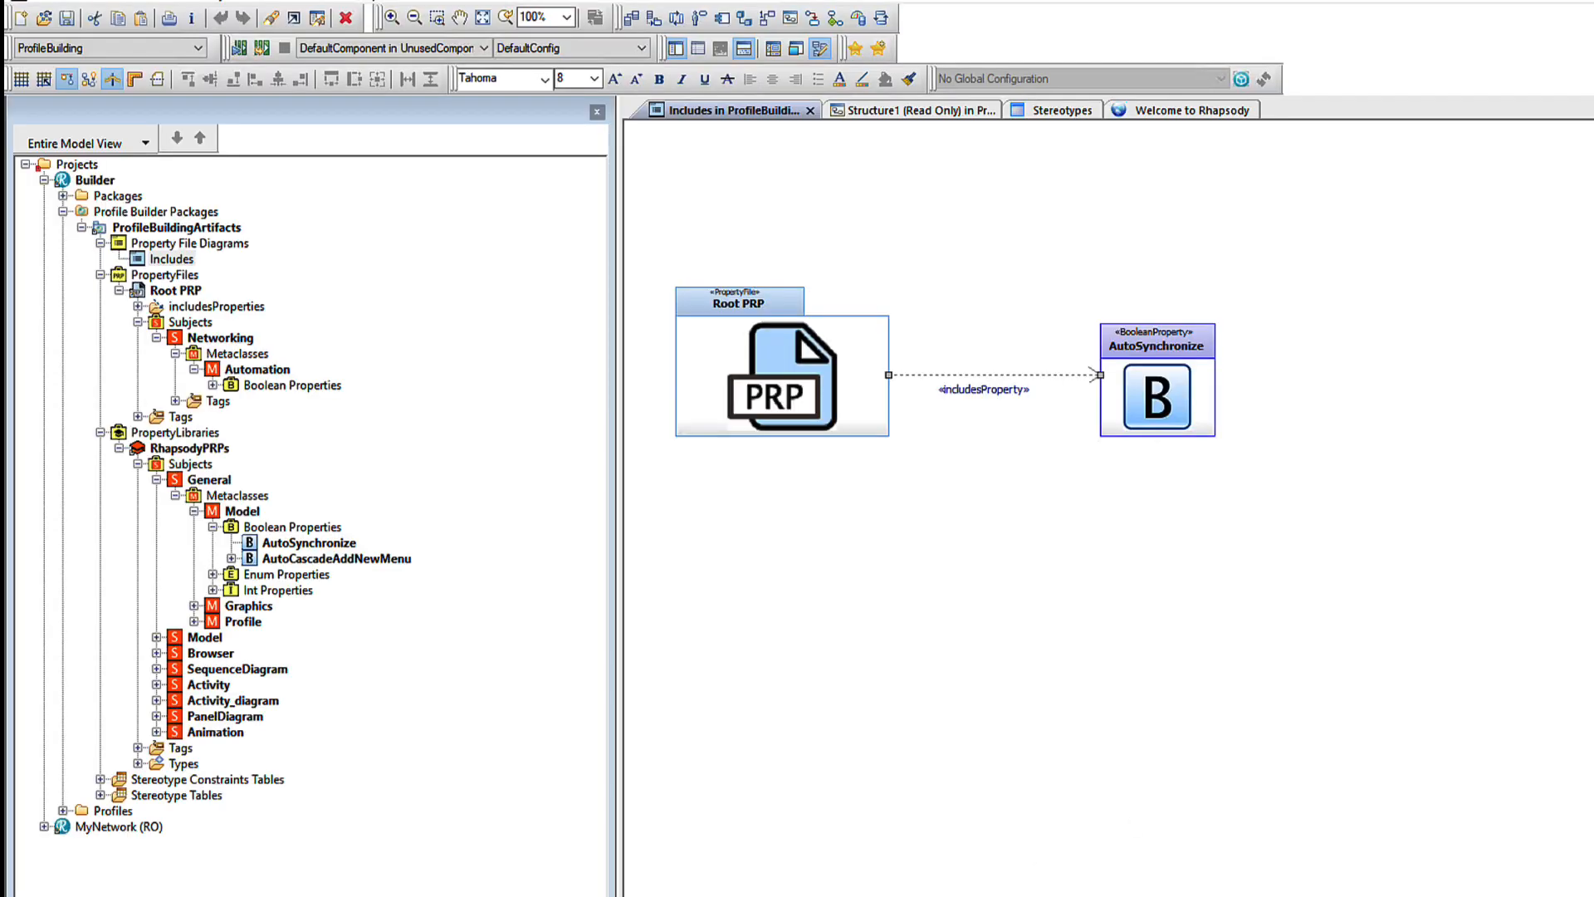
Switch back to Rhapsody and delete the includesProperty relation between Root PRP and AutoSynchronize from the model.
{"action": "right_click", "coordinate": [1034, 374]}
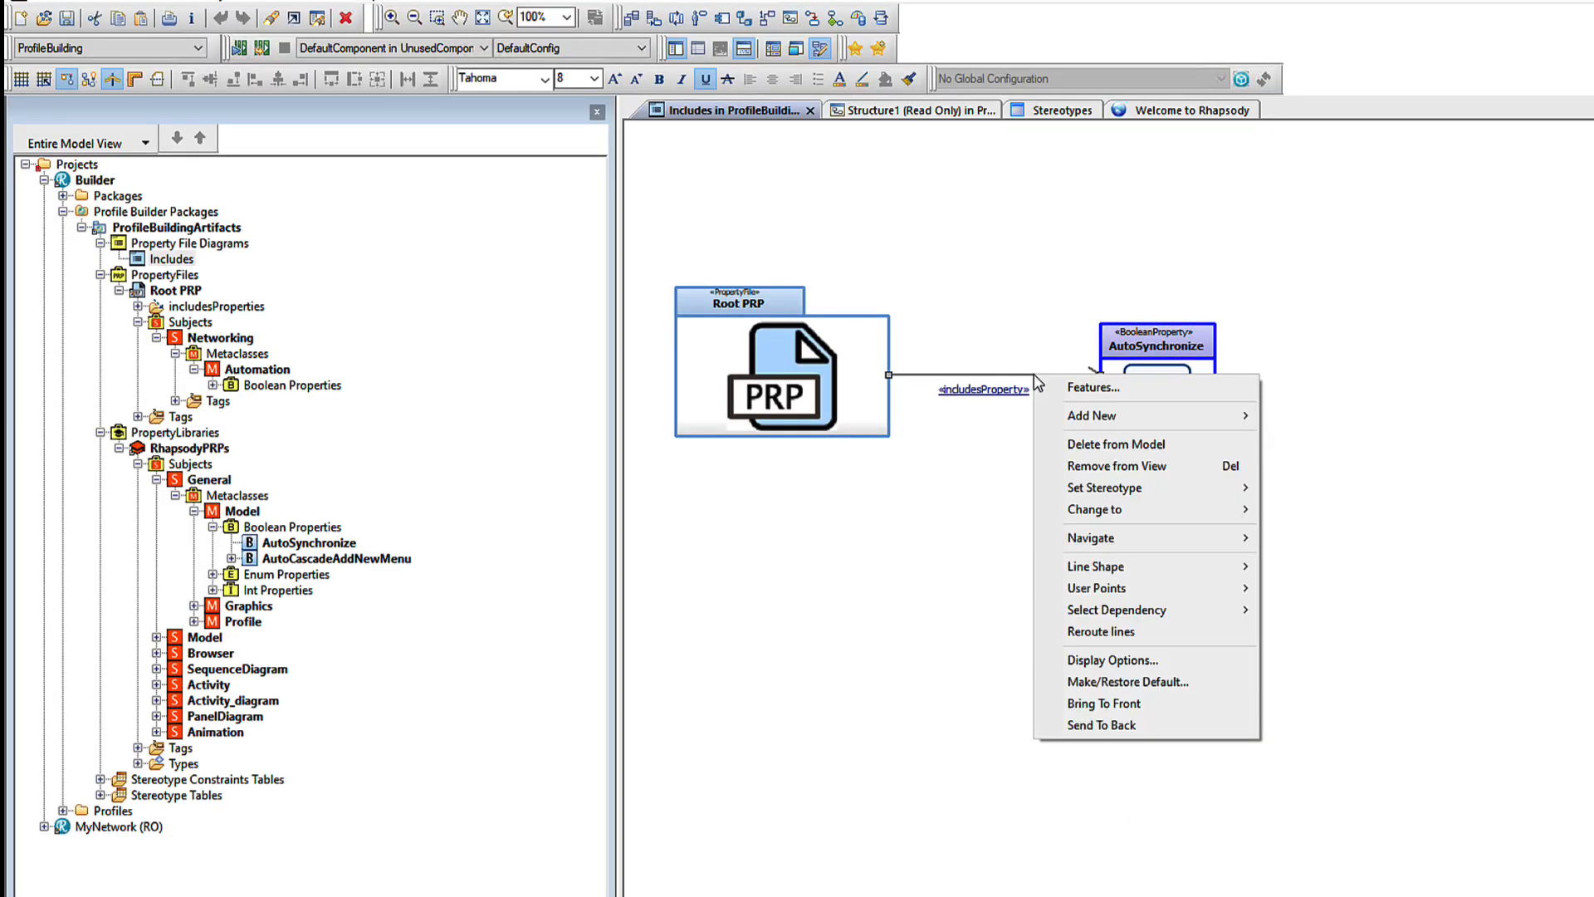
{"action": "left_click", "coordinate": [1089, 445]}
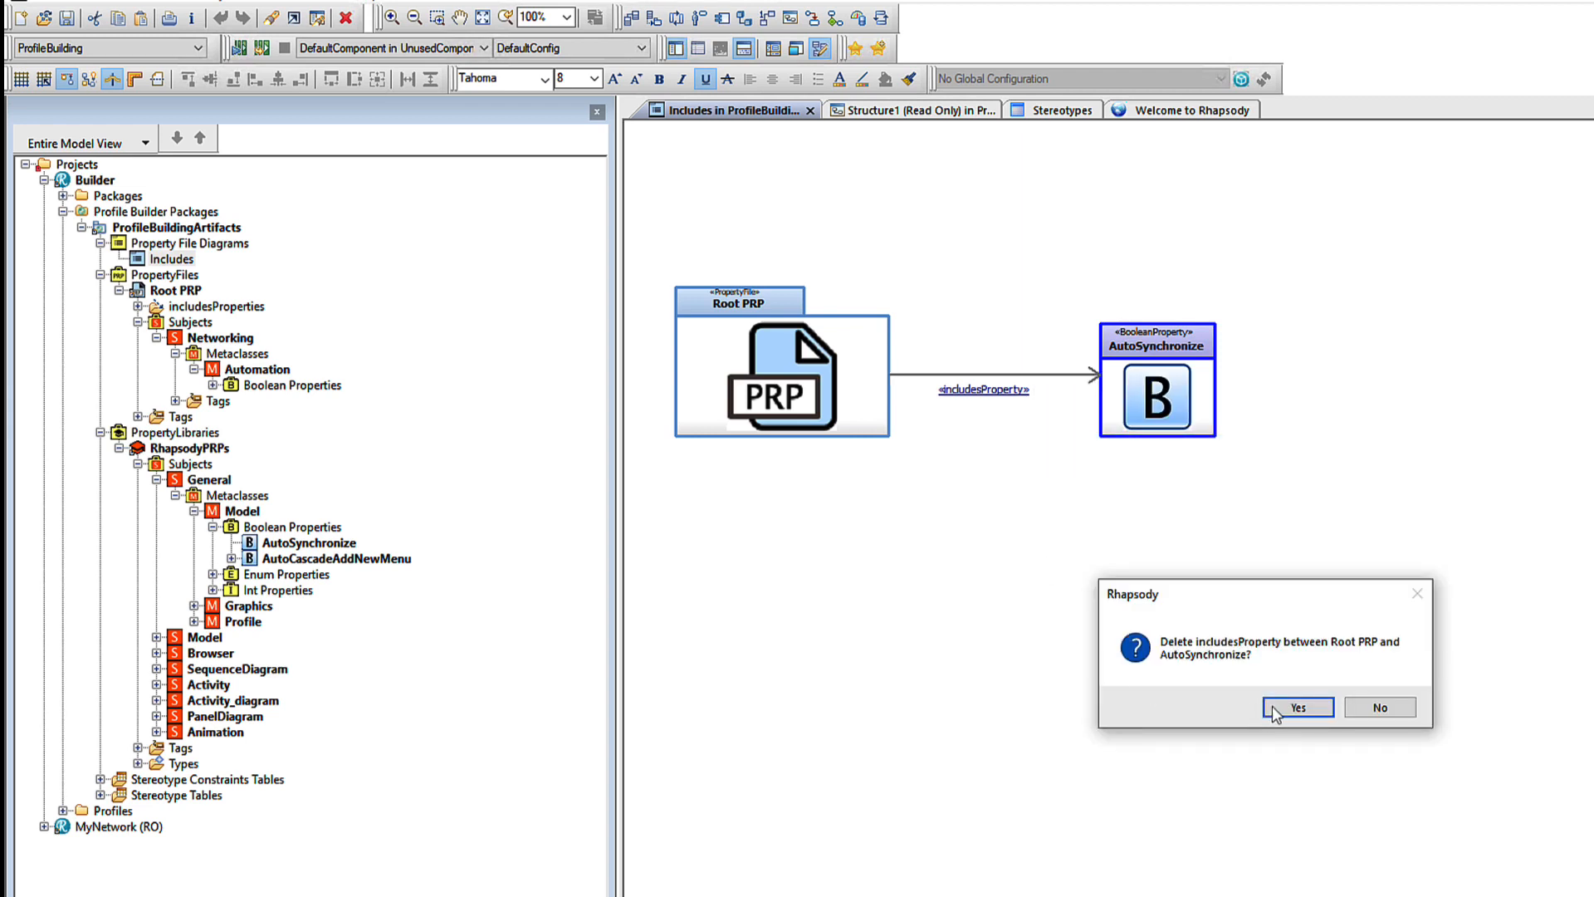
{"action": "left_click", "coordinate": [1299, 707]}
Place the RhapsodyPRPs library between Root PRP and AutoSynchronize, and draw an includesCollection relation from Root PRP to the library.
{"action": "left_click_drag", "start_coordinate": [1108, 400], "coordinate": [1425, 326]}
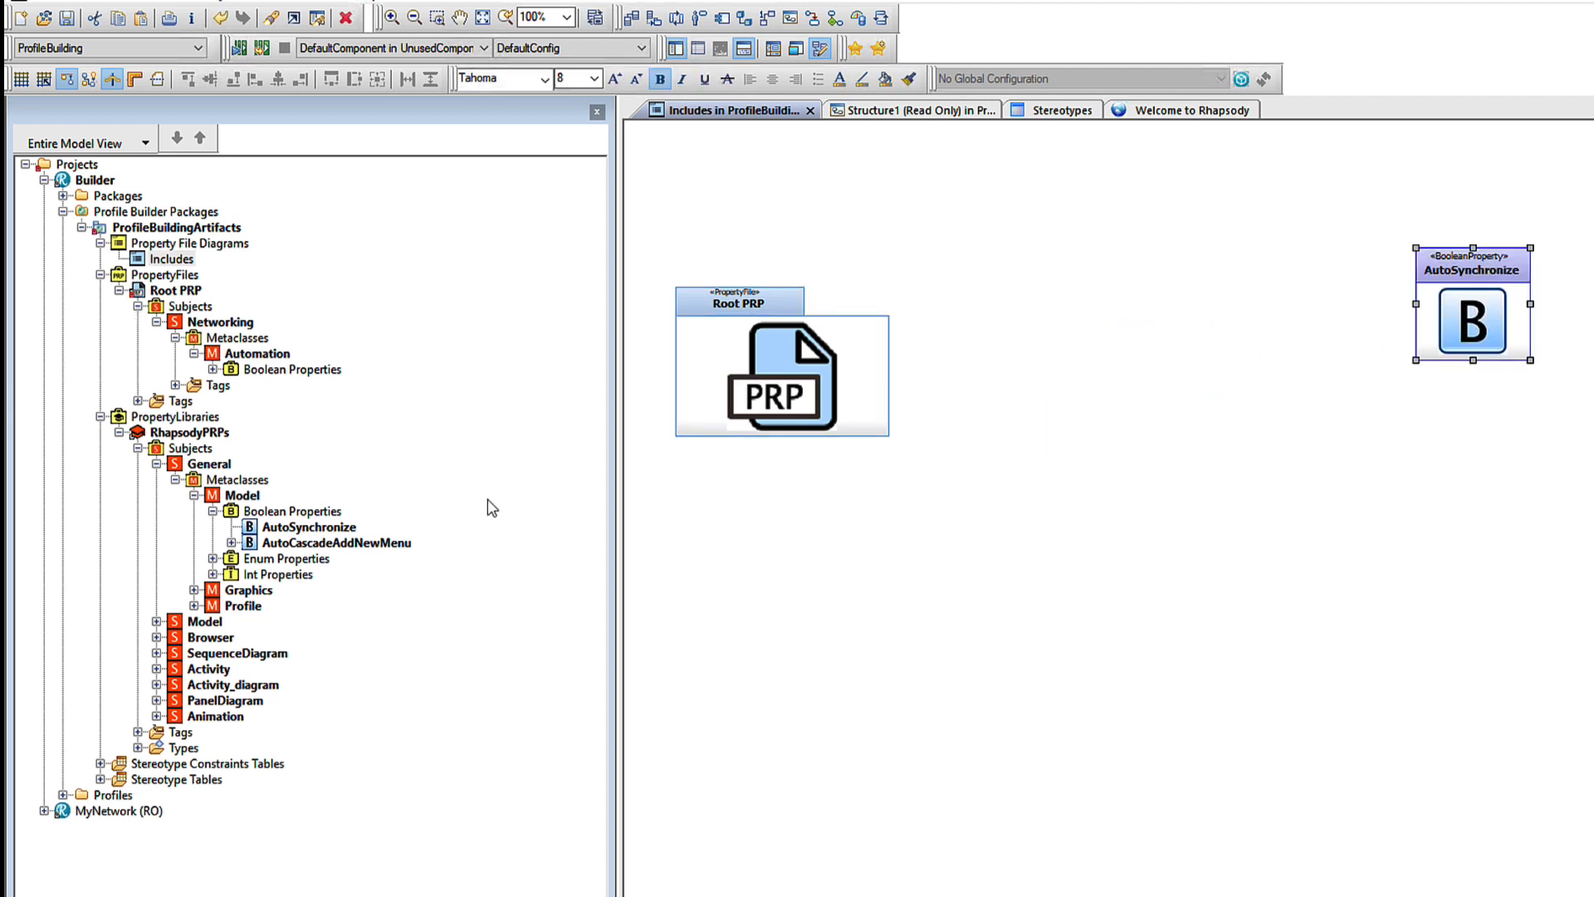
{"action": "left_click_drag", "start_coordinate": [190, 432], "coordinate": [1187, 384]}
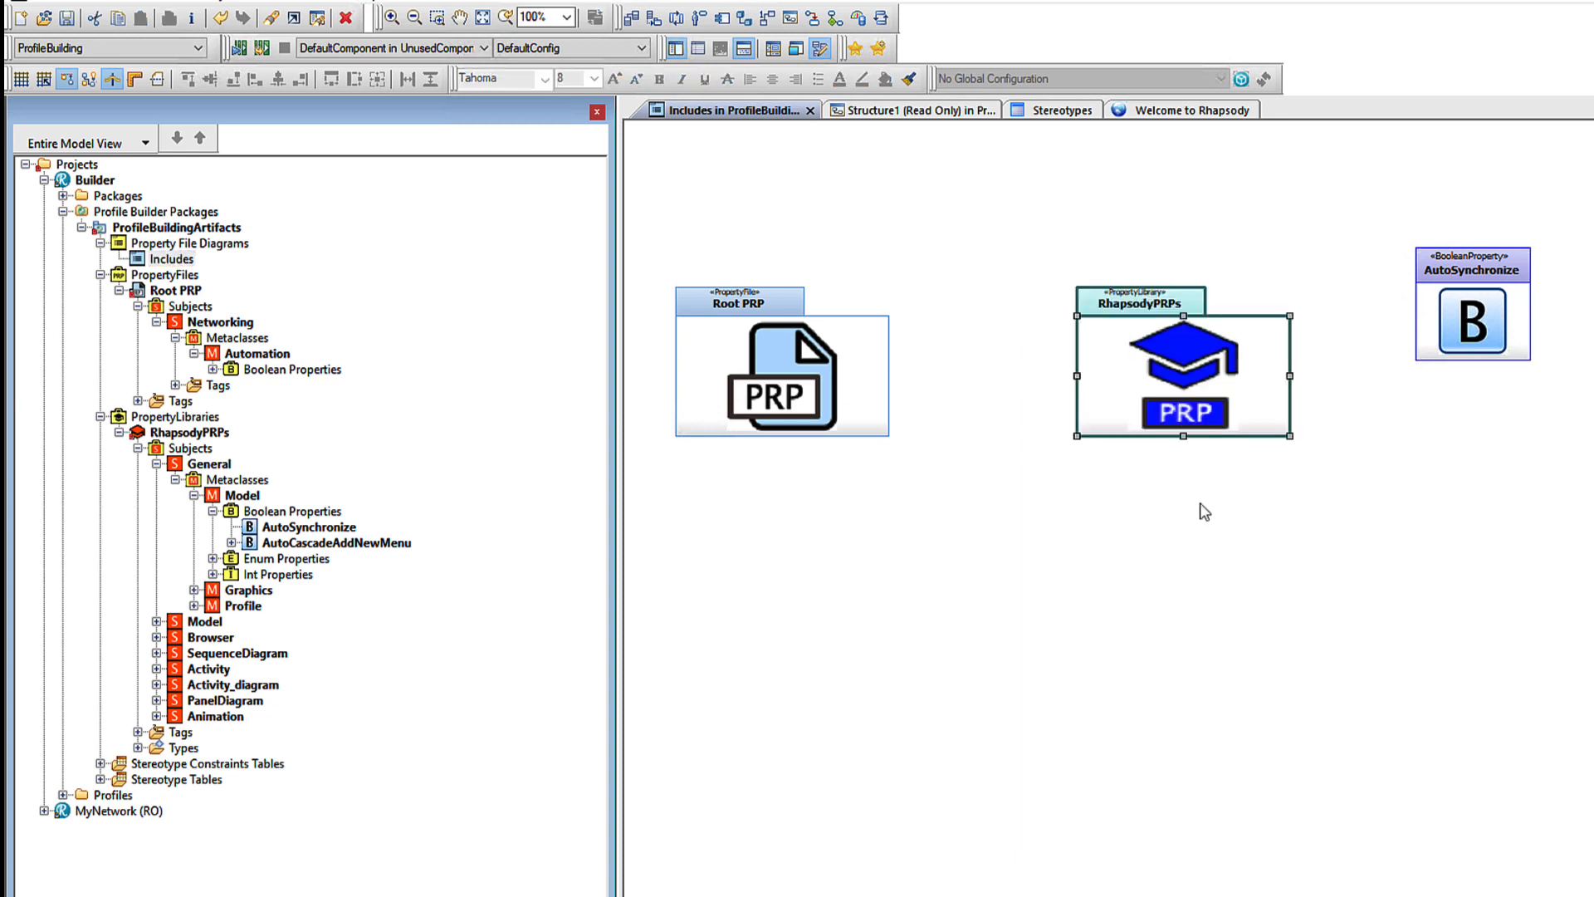
{"action": "left_click", "coordinate": [872, 370]}
{"action": "left_click", "coordinate": [1094, 370]}
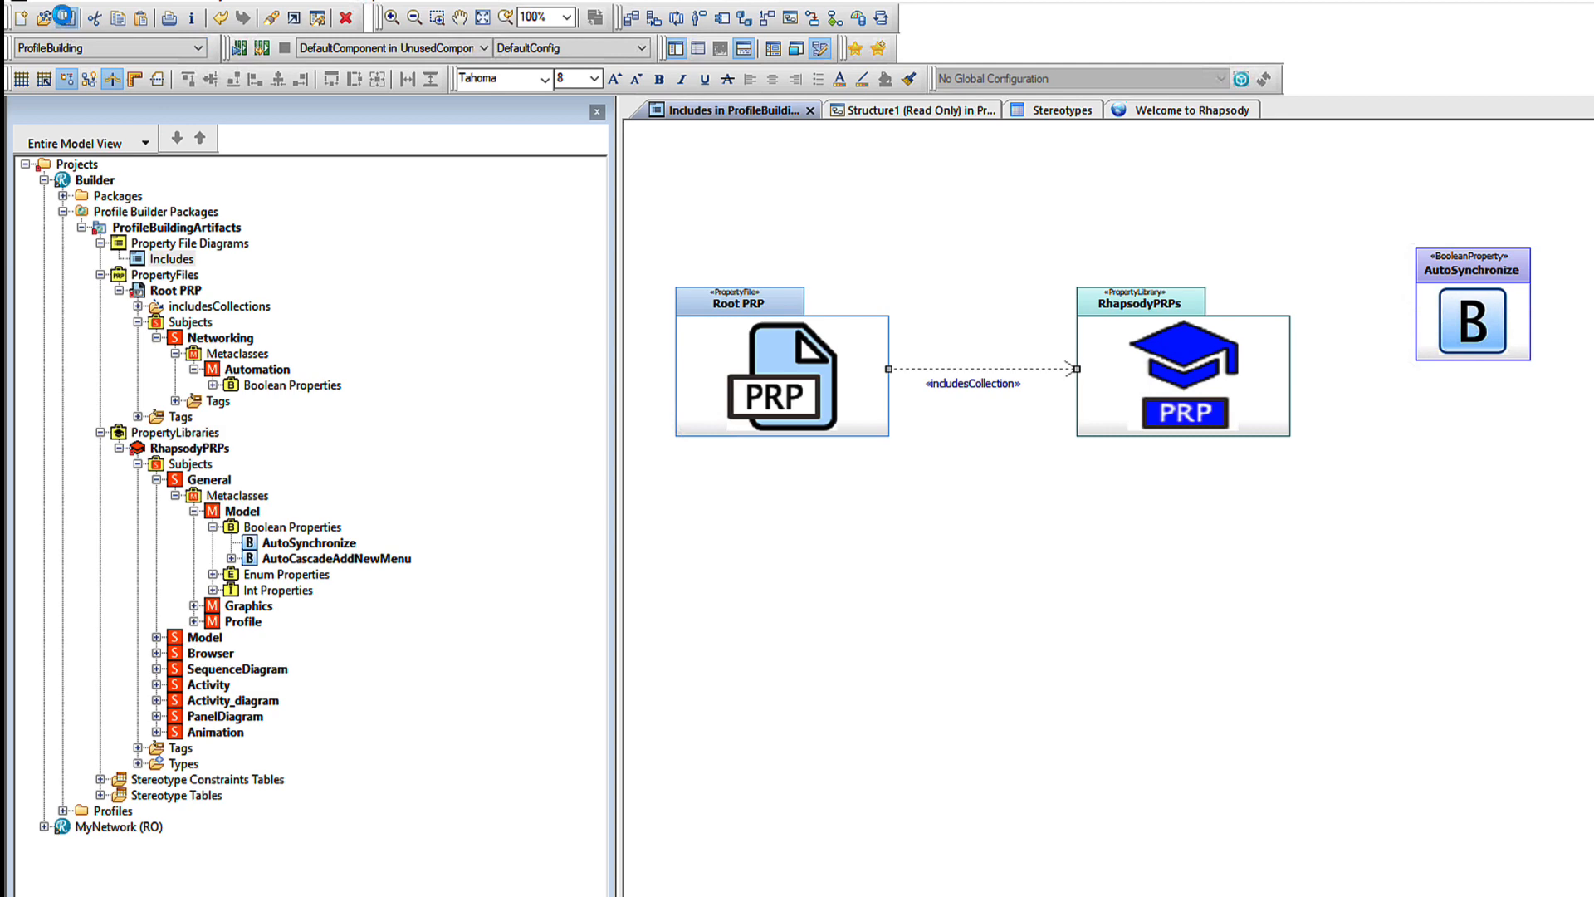
Save the Builder project, switch to the text editor and reload Networks.prp to review the included library properties.
{"action": "left_click", "coordinate": [65, 17]}
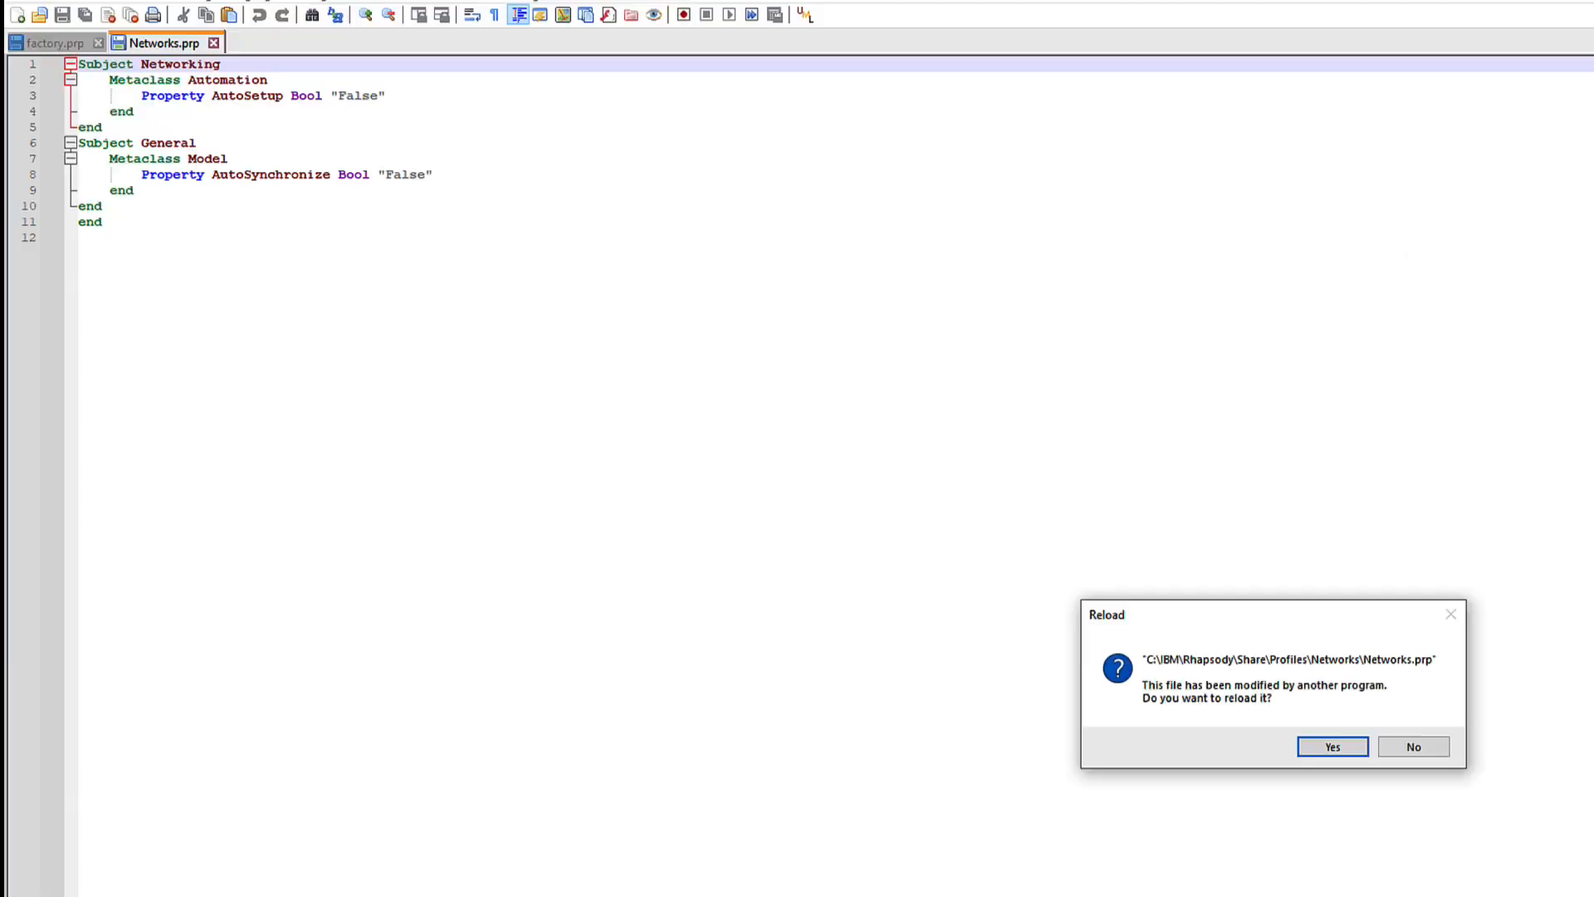
{"action": "left_click", "coordinate": [1305, 752]}
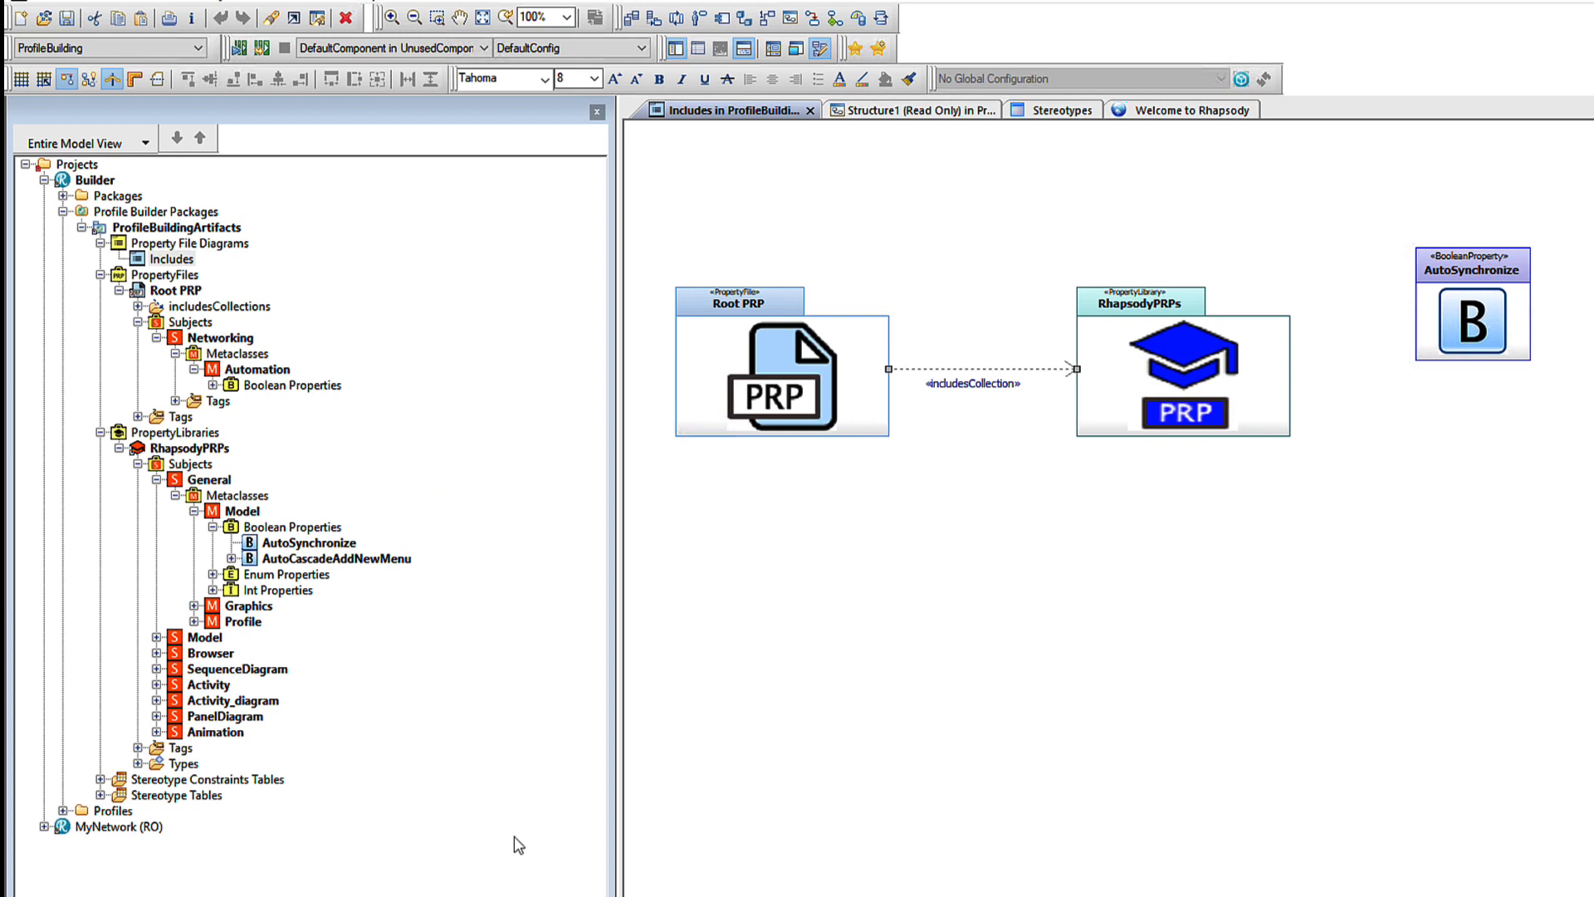
In Rhapsody, add a property file named Imported, move the RhapsodyPRPs library into it and place Imported on the Includes diagram.
{"action": "right_click", "coordinate": [188, 289]}
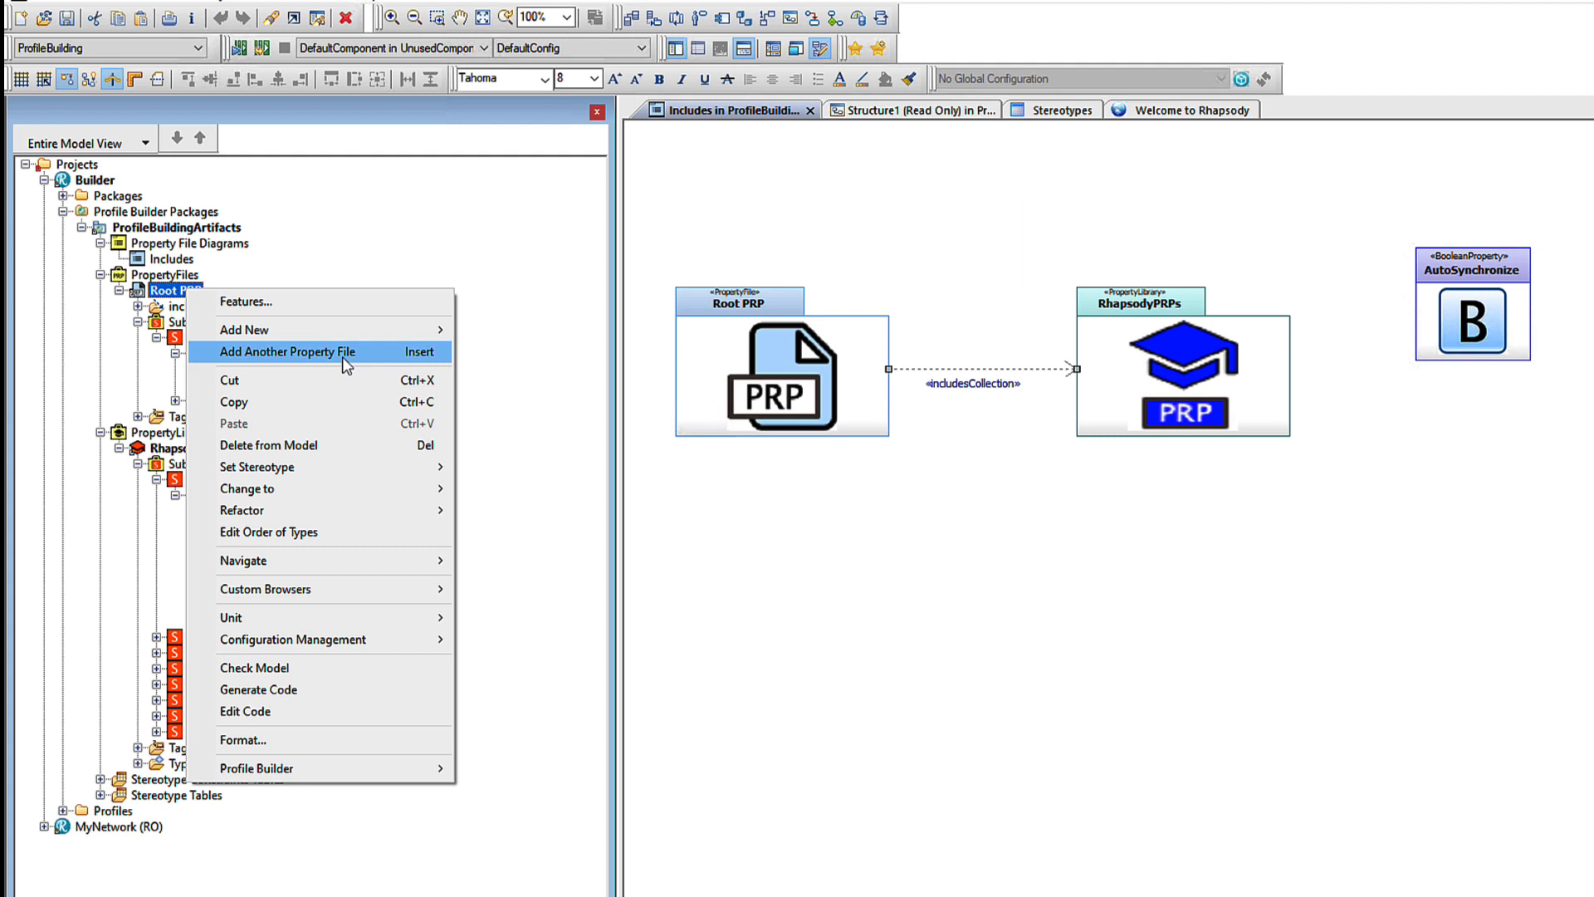
{"action": "left_click", "coordinate": [343, 354]}
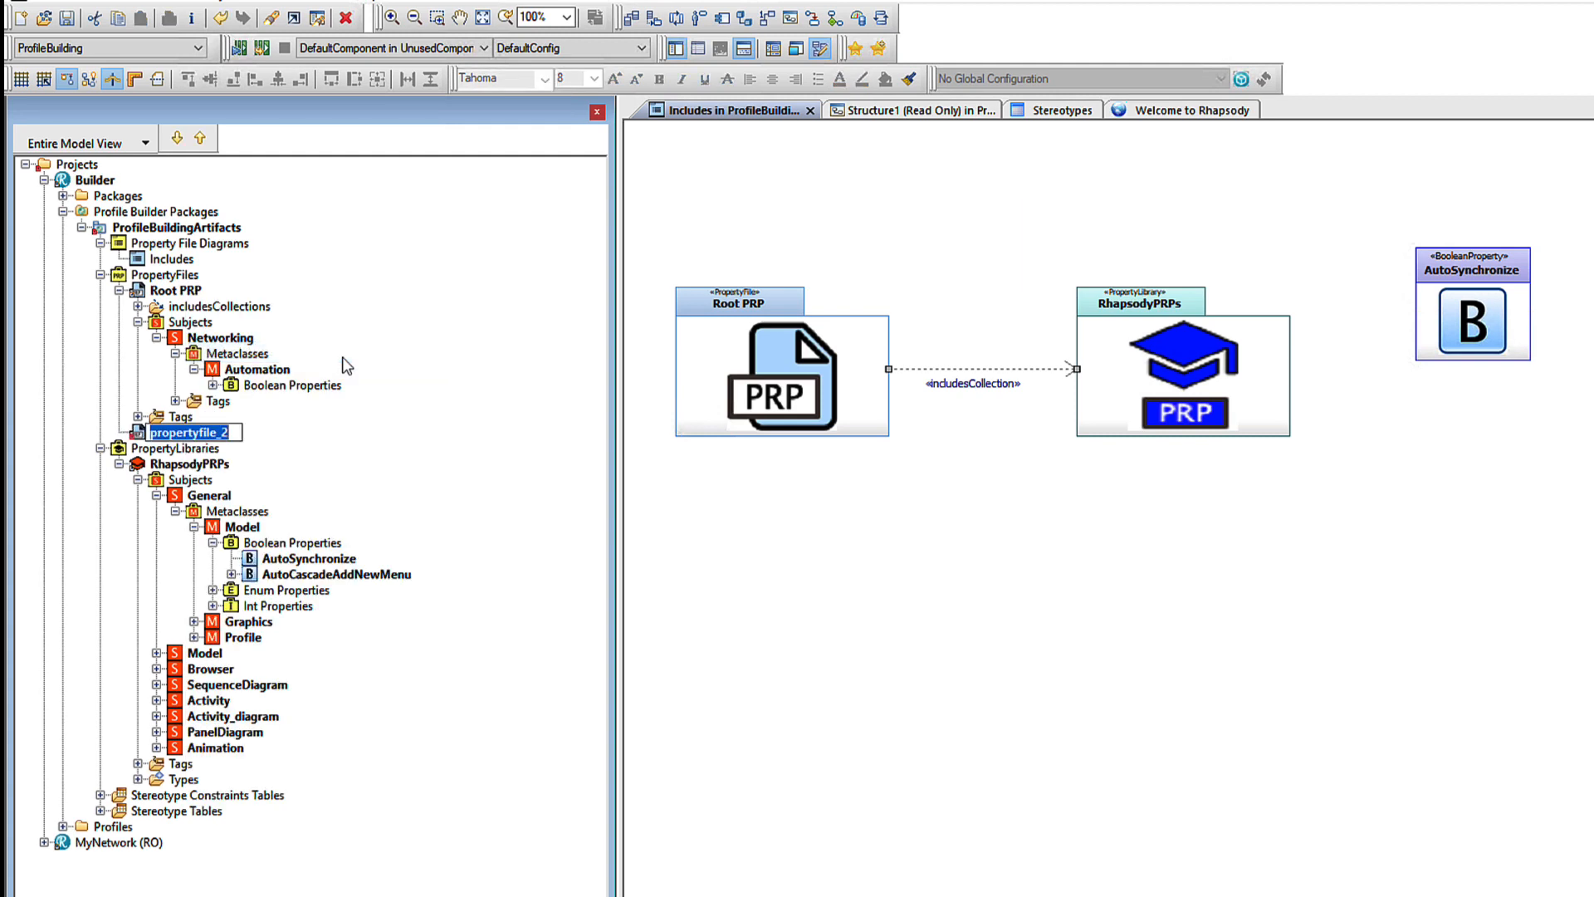
{"action": "type", "text": "Imported"}
{"action": "key", "text": "Return"}
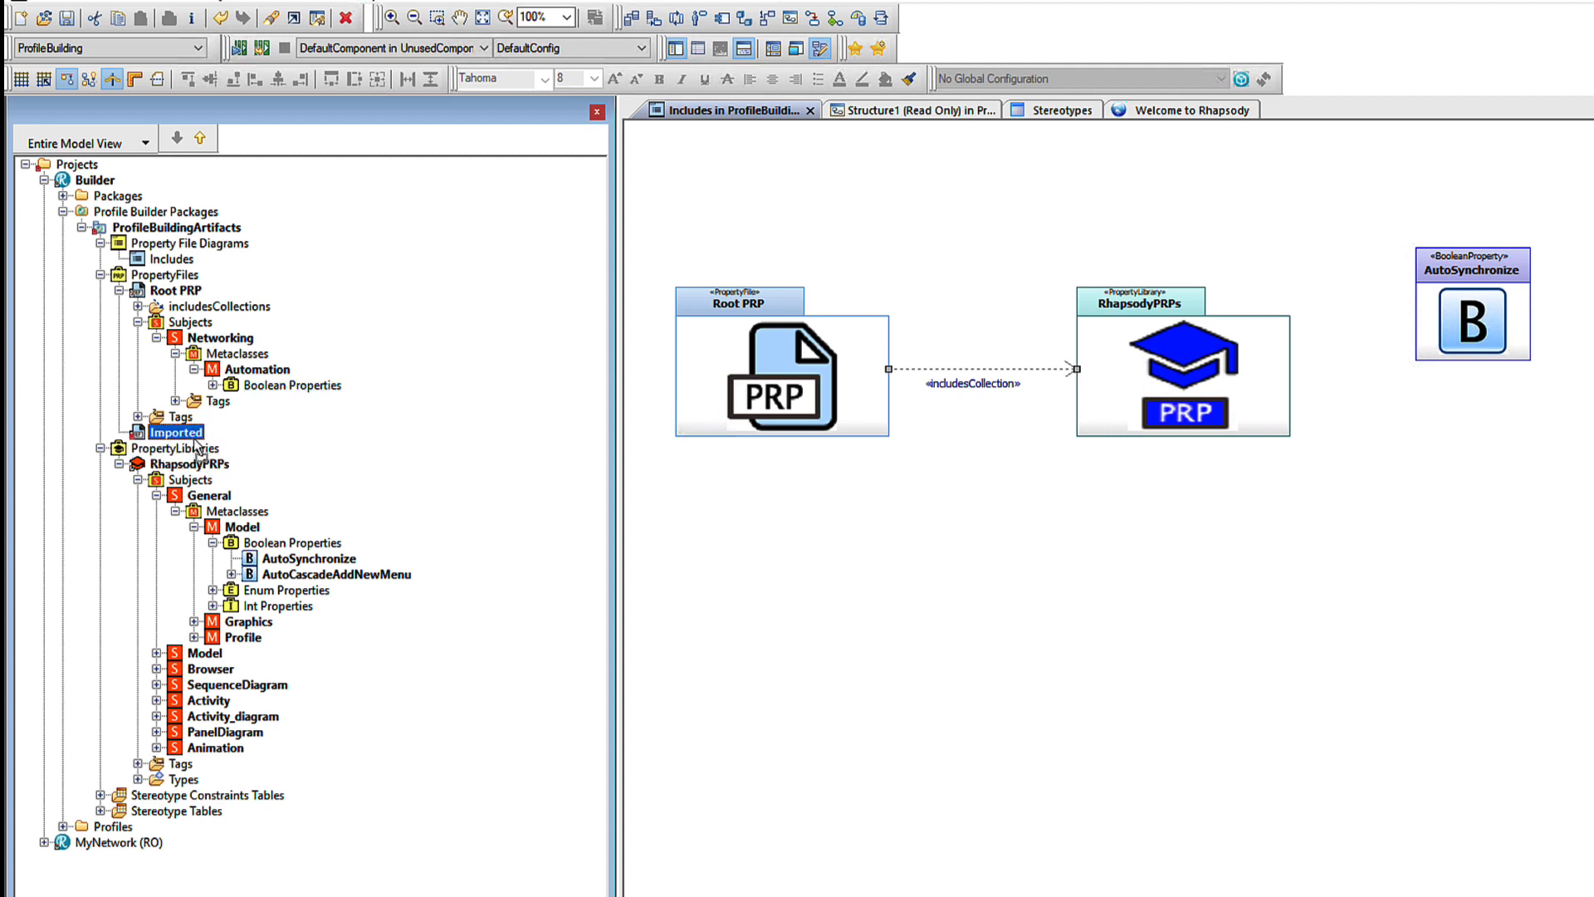
{"action": "left_click_drag", "start_coordinate": [197, 448], "coordinate": [1189, 573]}
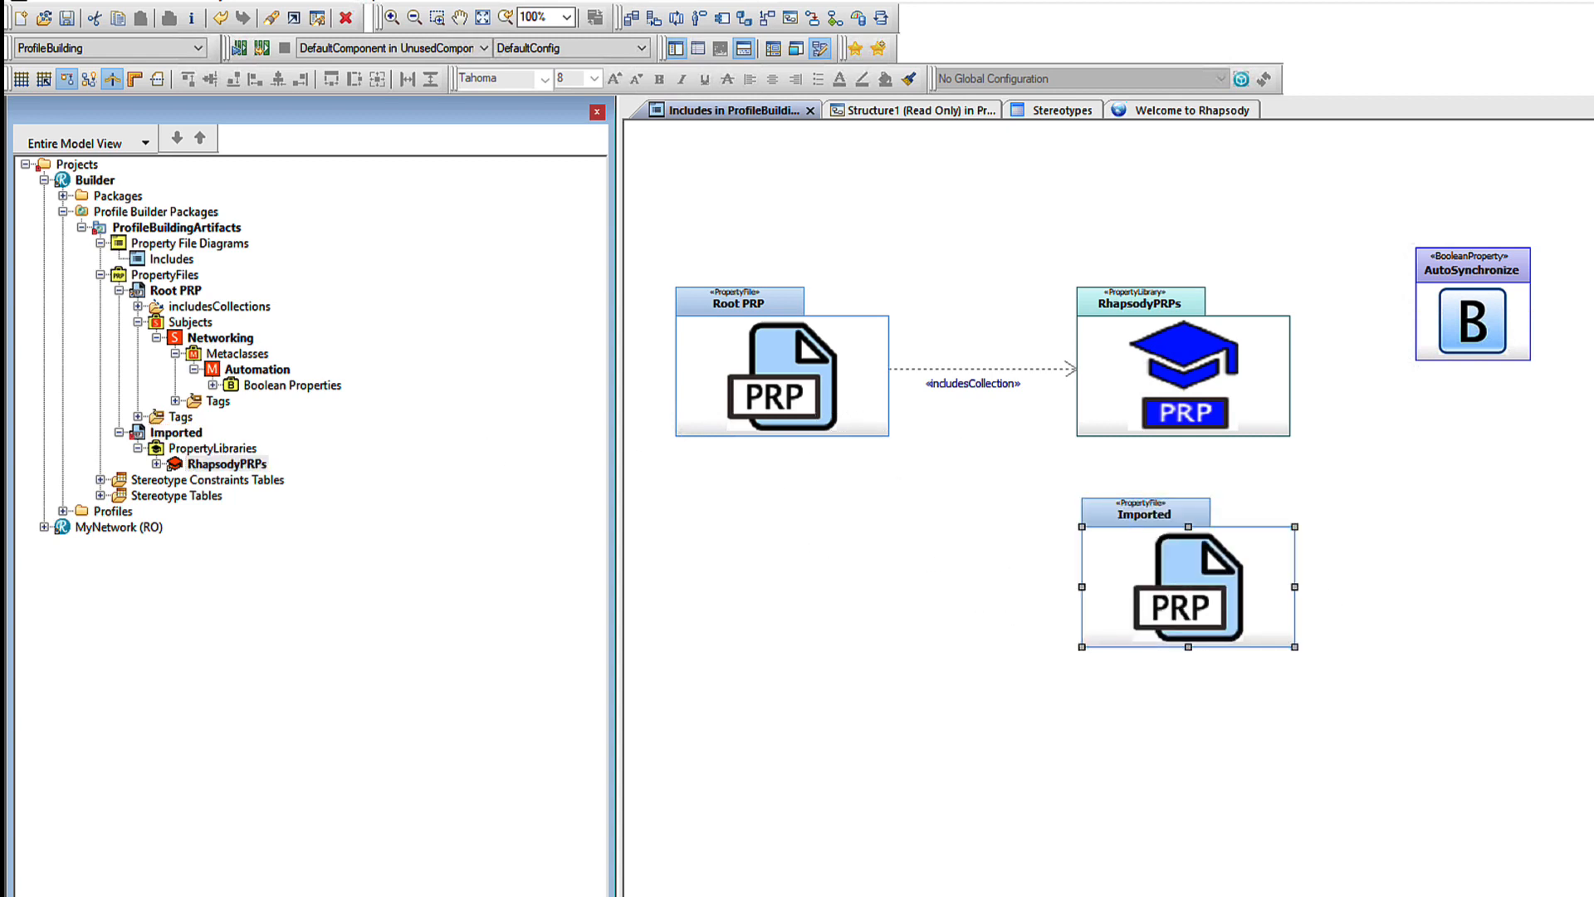
Redirect the includesCollection relation's end from RhapsodyPRPs to Imported, save the project and reload Networks.prp in the text editor.
{"action": "left_click", "coordinate": [1043, 371]}
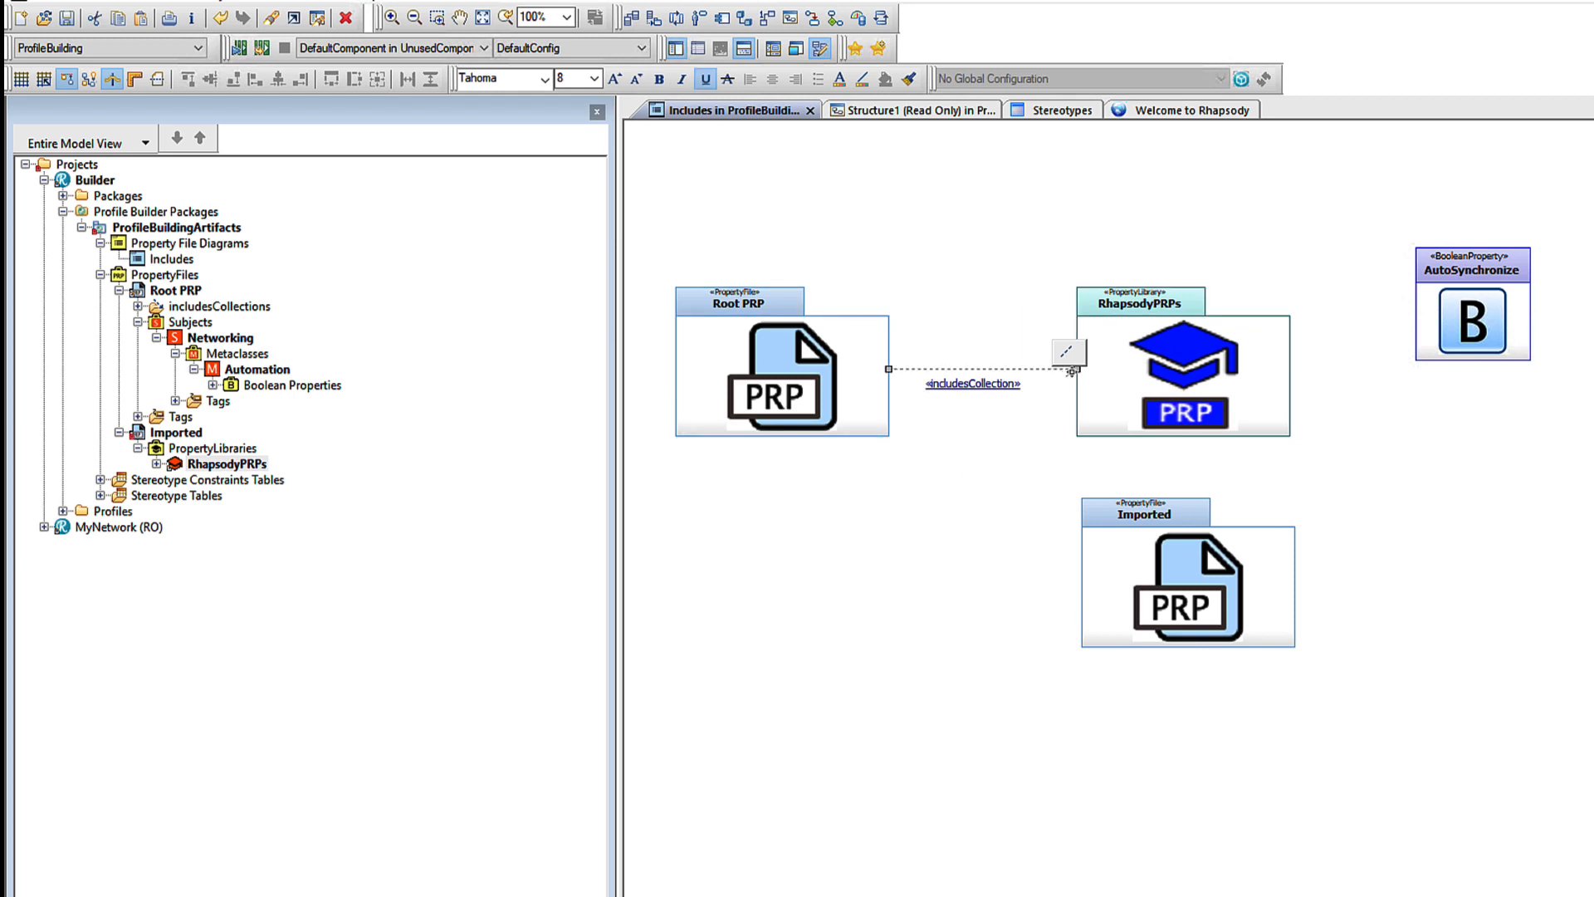
{"action": "left_click_drag", "start_coordinate": [1077, 370], "coordinate": [1079, 562]}
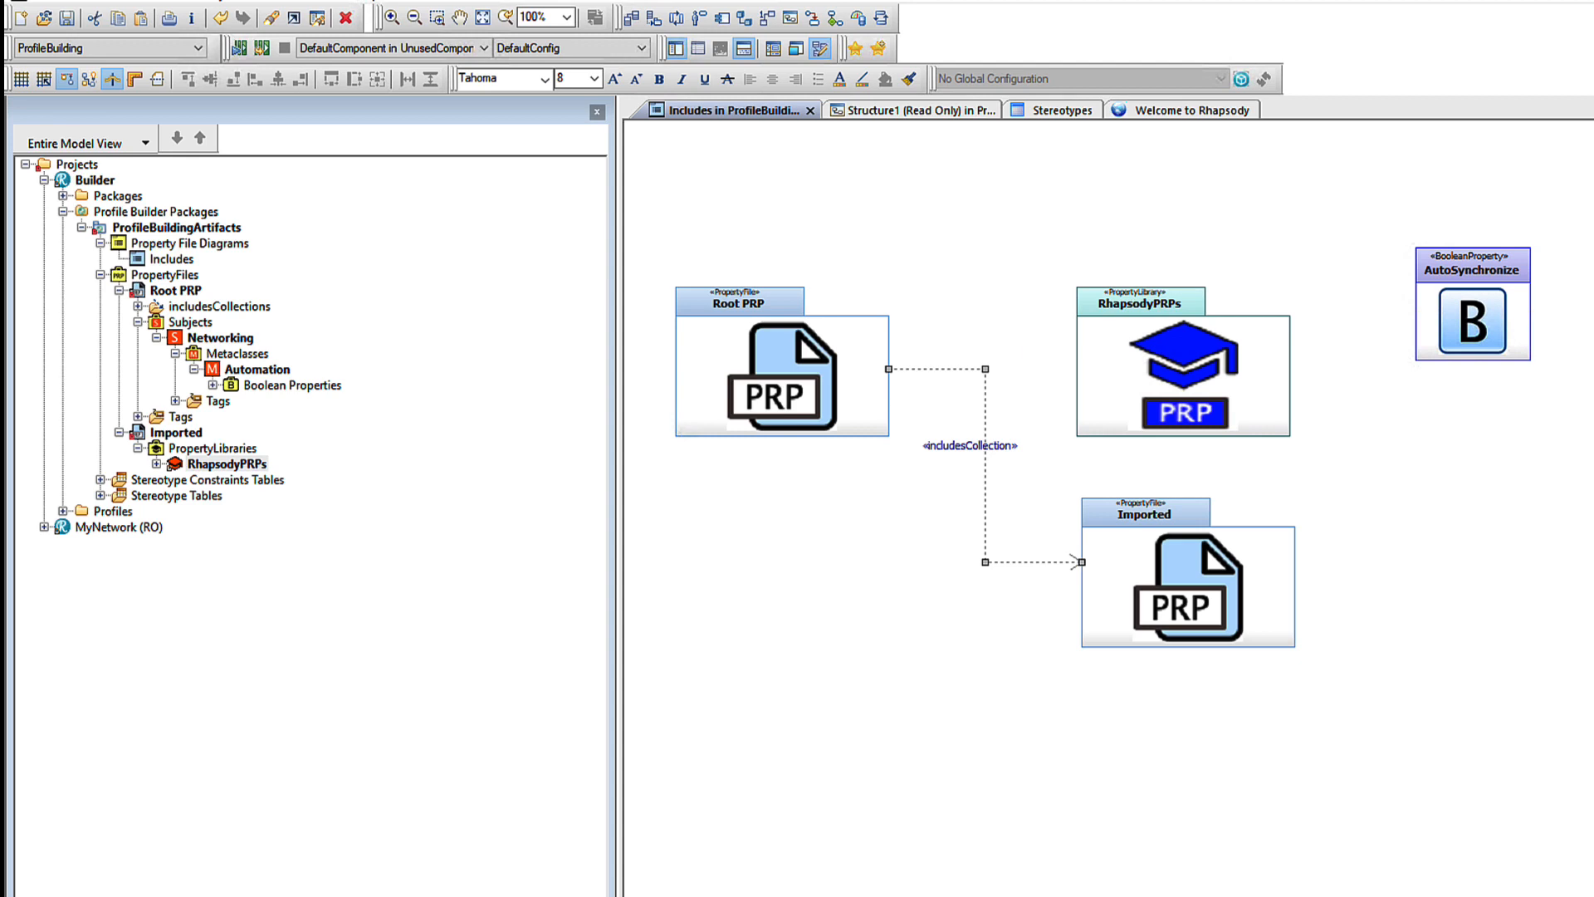
{"action": "left_click", "coordinate": [66, 18]}
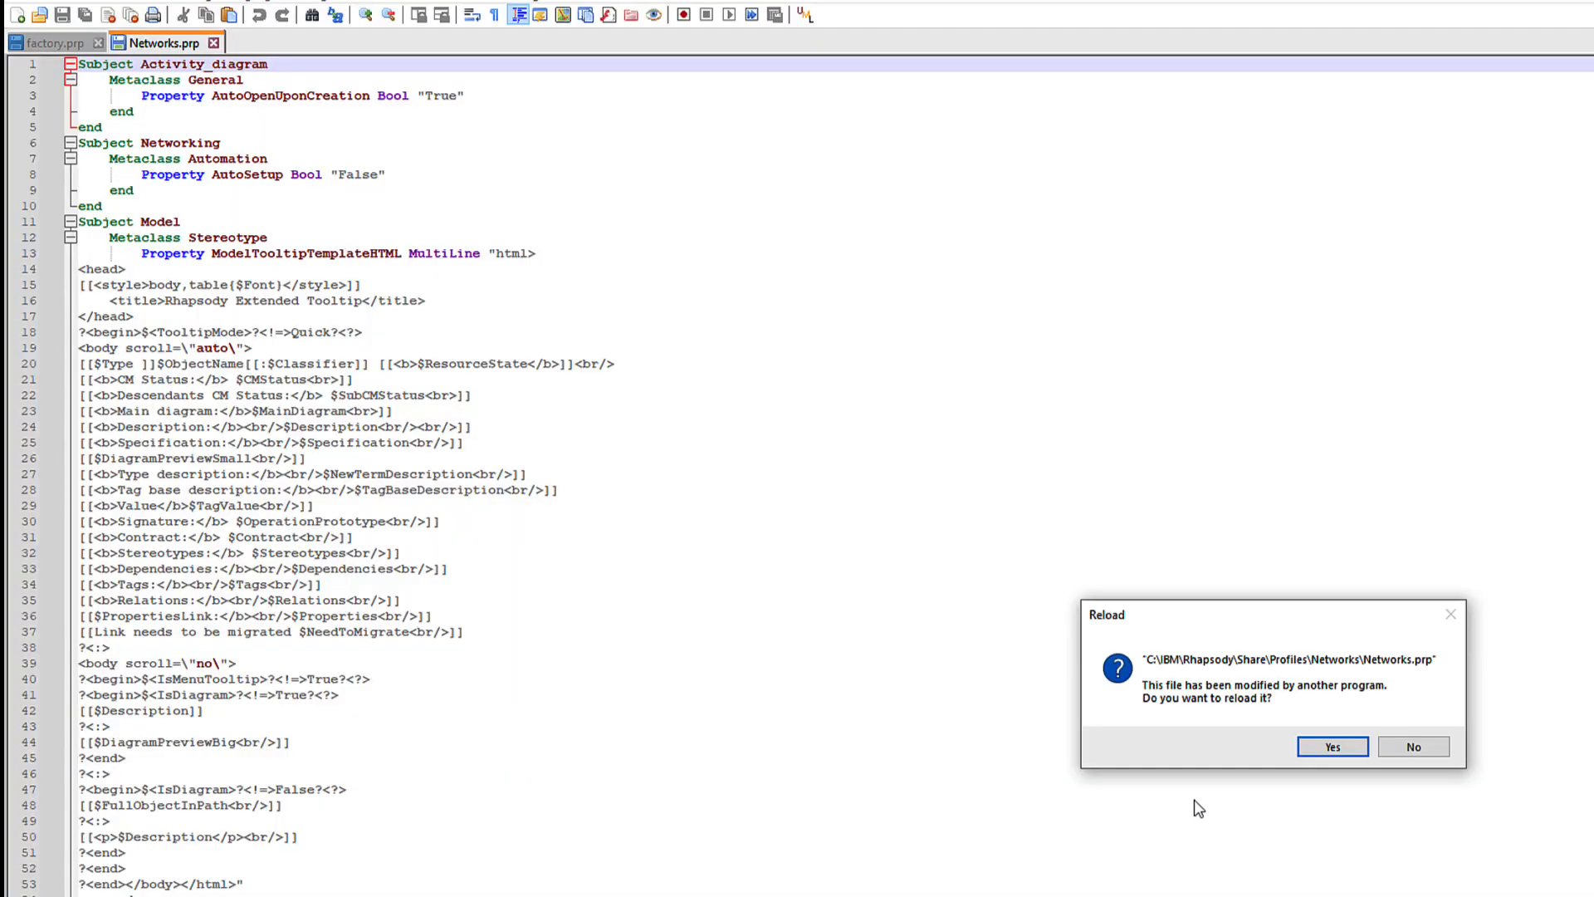
{"action": "left_click", "coordinate": [1321, 744]}
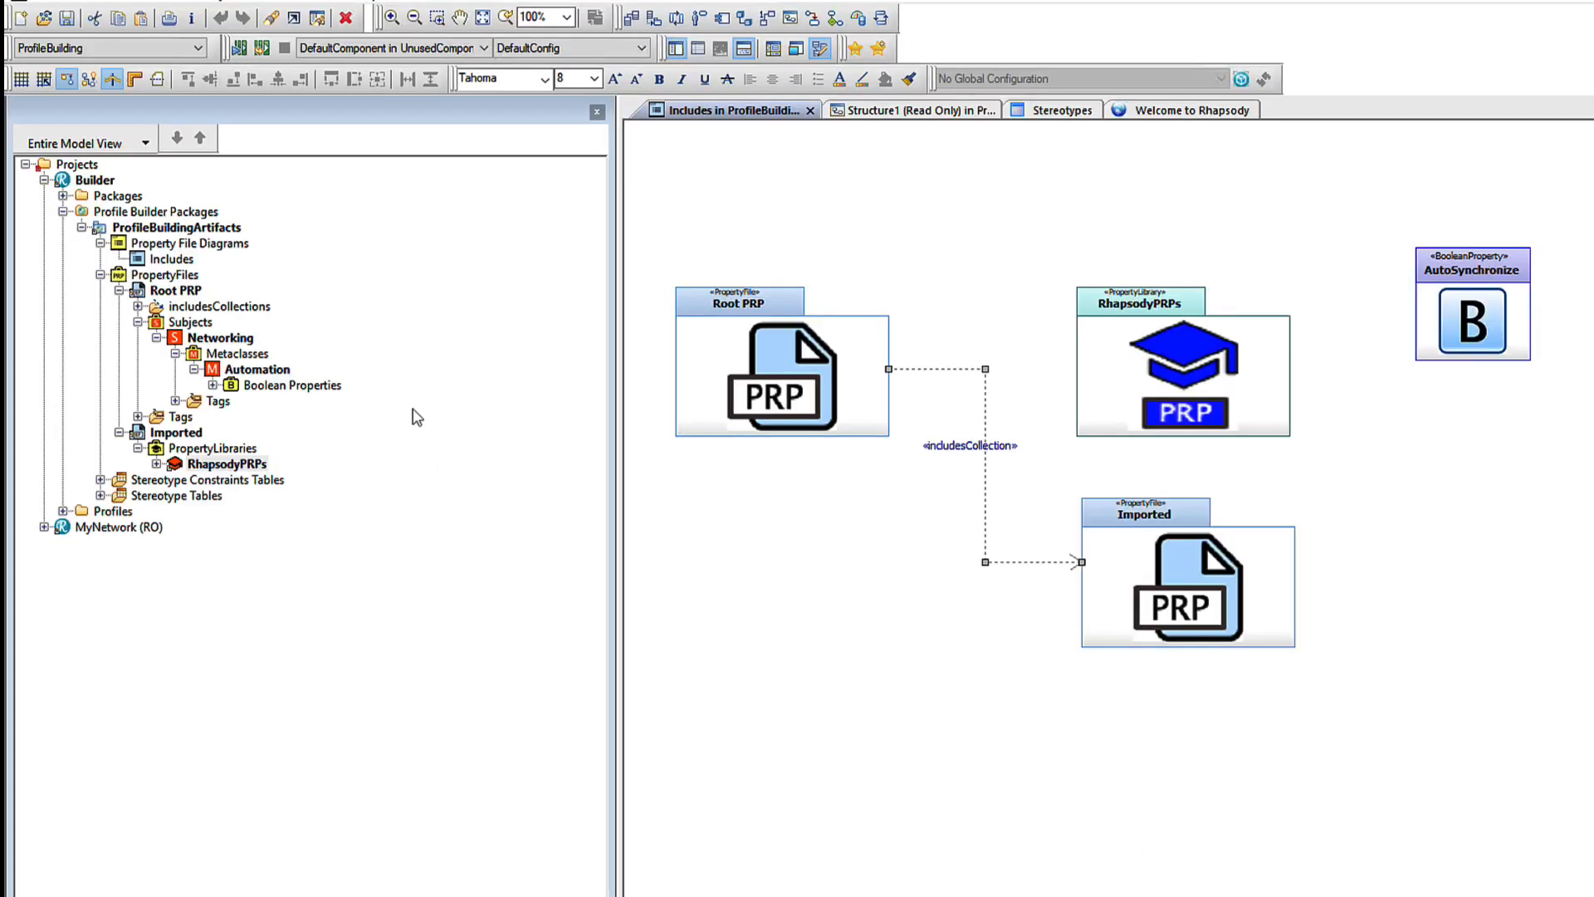
Open Root PRP's property file with its includes from Rhapsody, and compare Networks.prp with Imported.prp in the text editor.
{"action": "left_click", "coordinate": [174, 290]}
{"action": "right_click", "coordinate": [176, 291]}
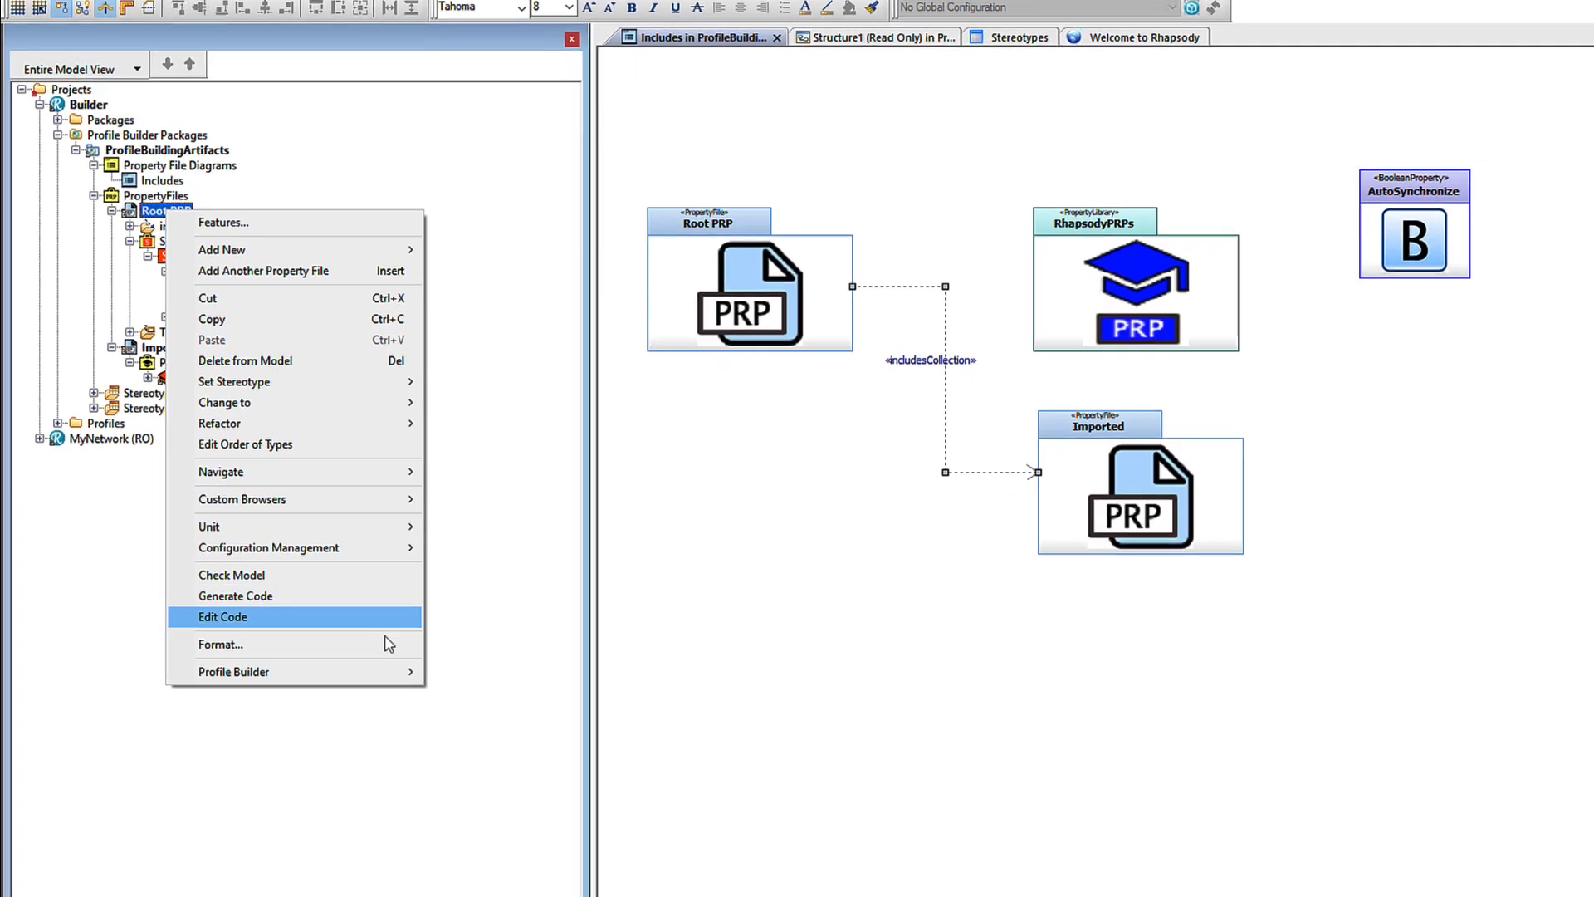
{"action": "mouse_move", "coordinate": [408, 759]}
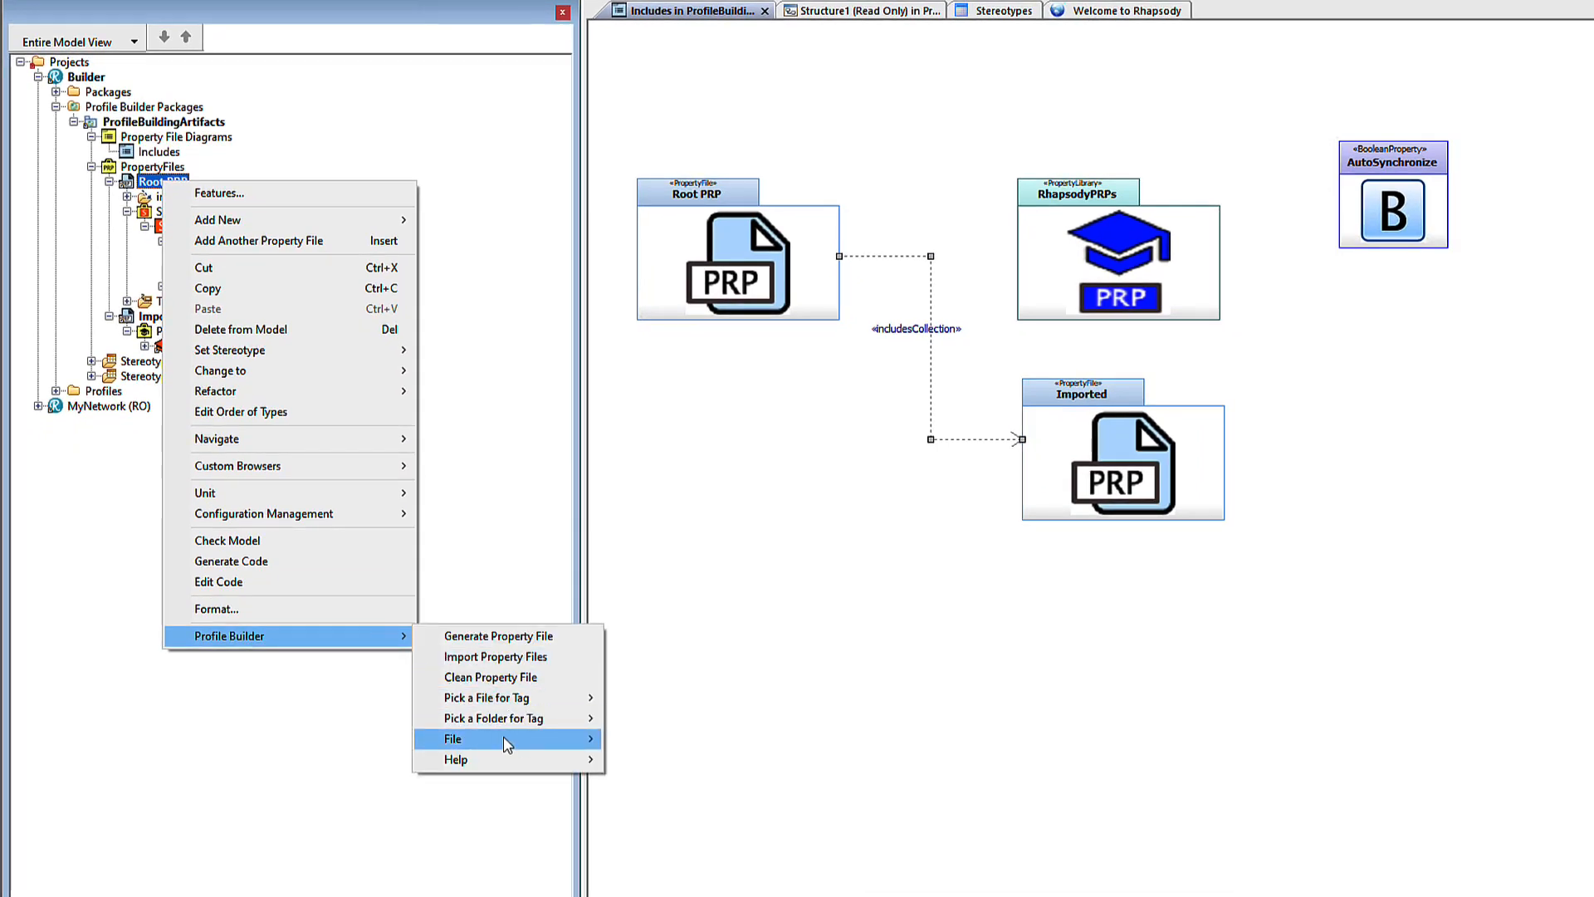
{"action": "mouse_move", "coordinate": [505, 742]}
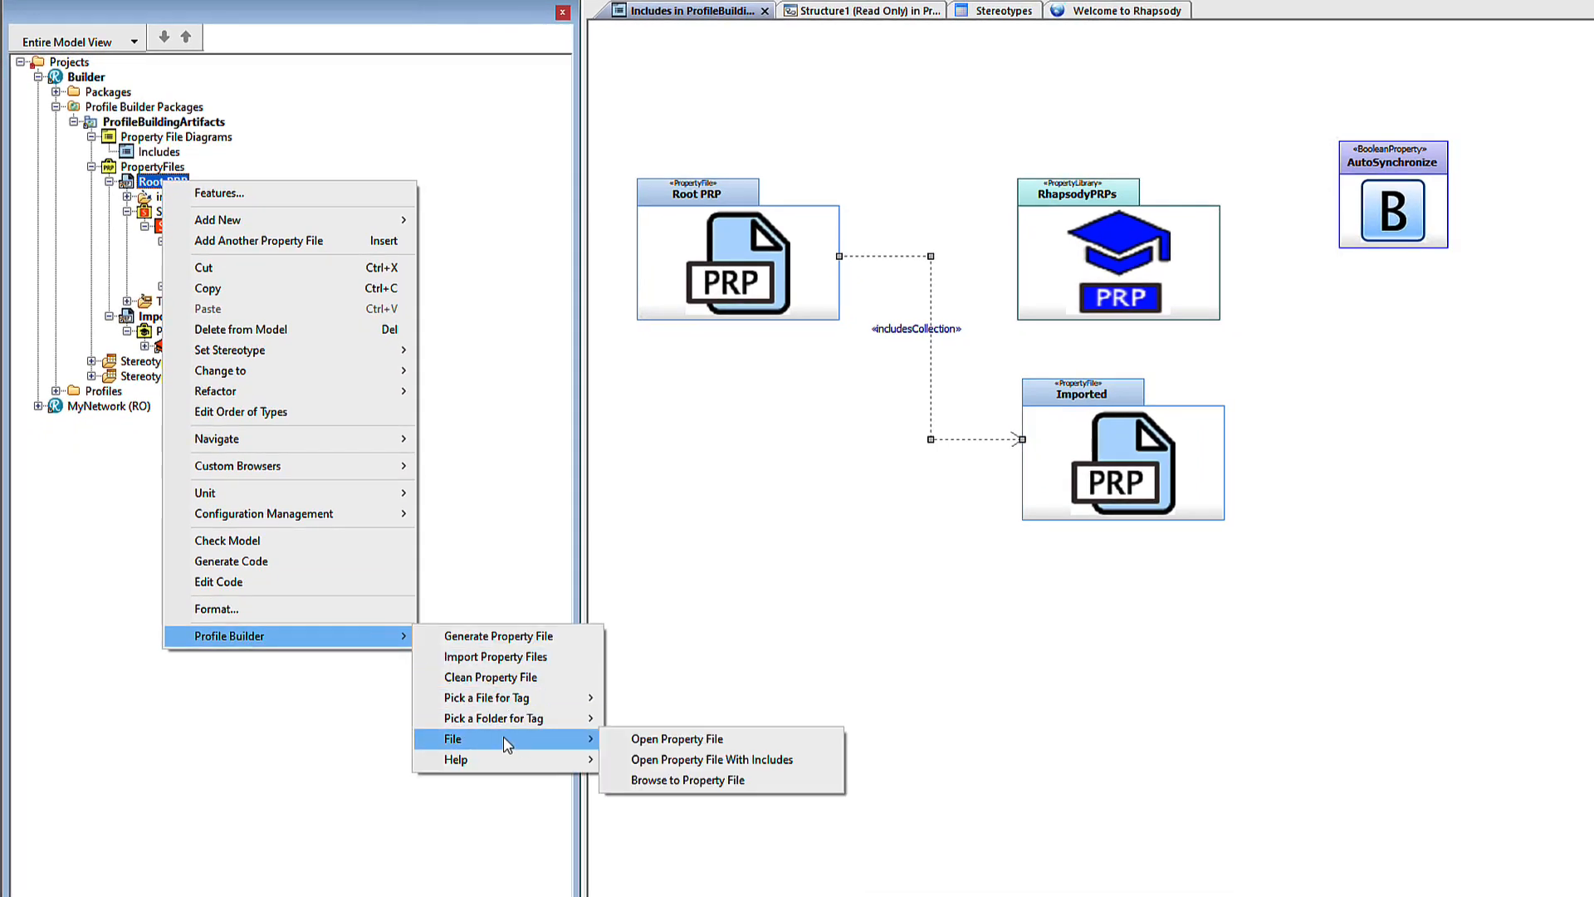
{"action": "left_click", "coordinate": [802, 760]}
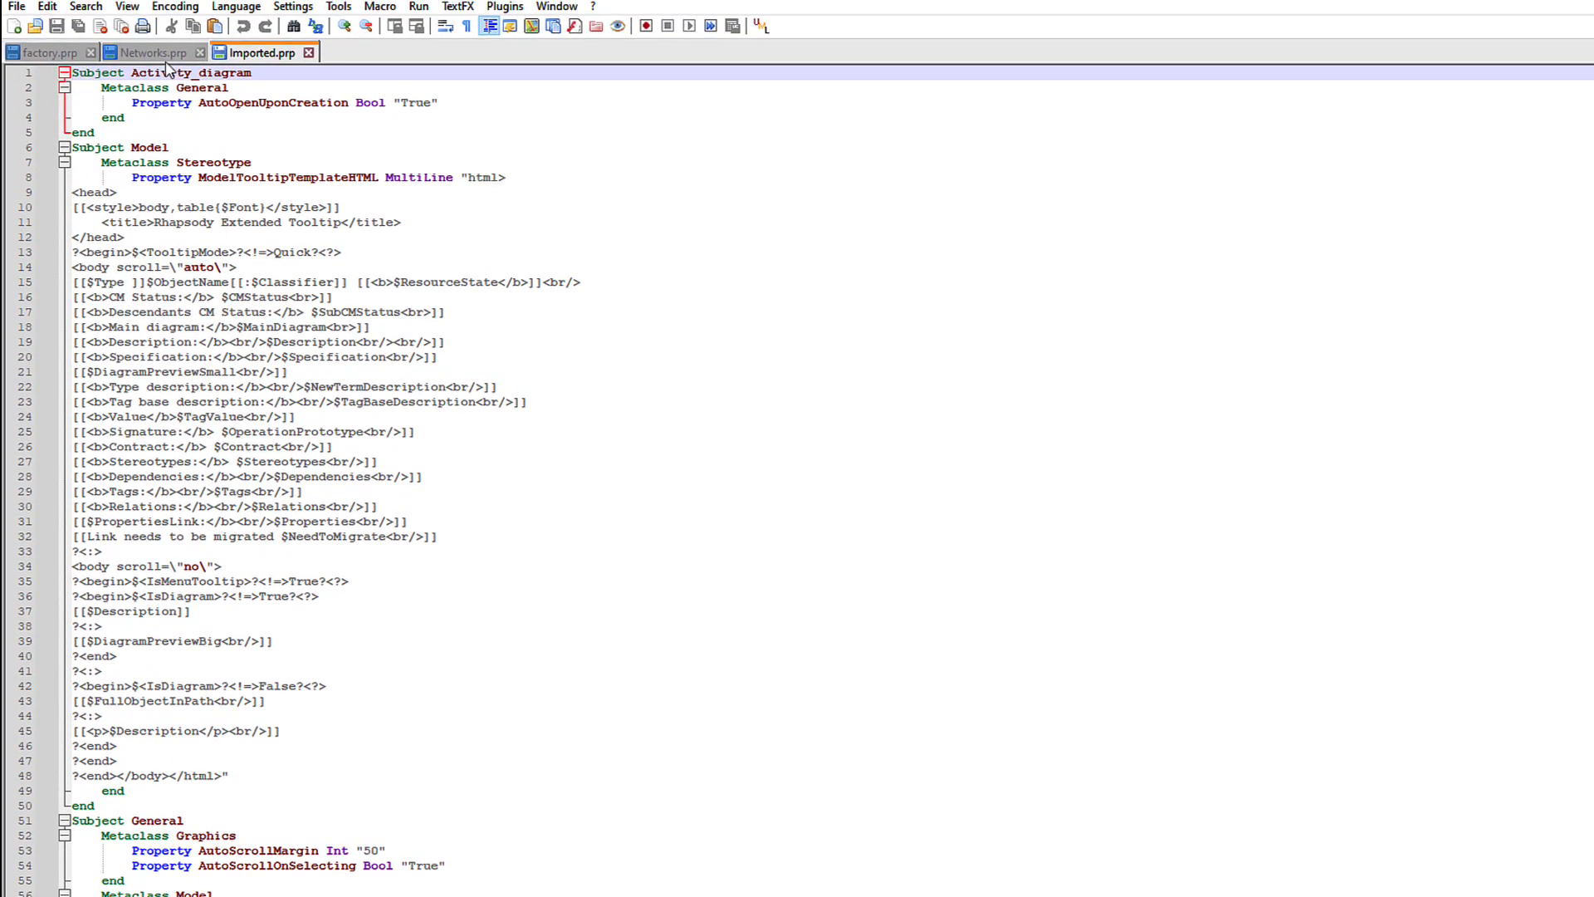
{"action": "left_click", "coordinate": [166, 60]}
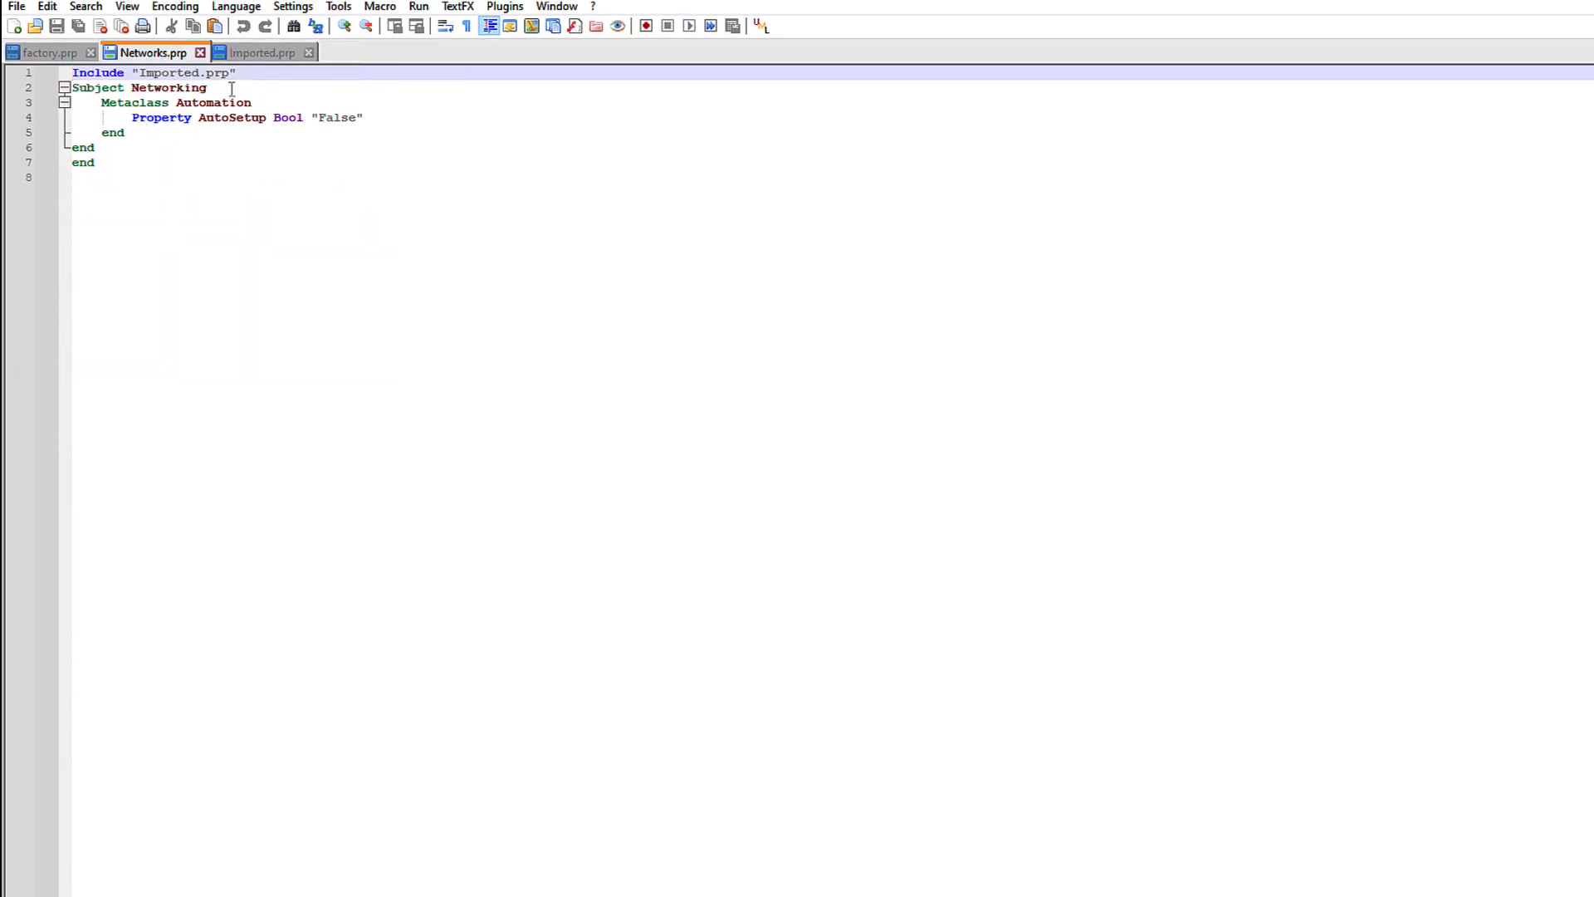
{"action": "left_click", "coordinate": [251, 59]}
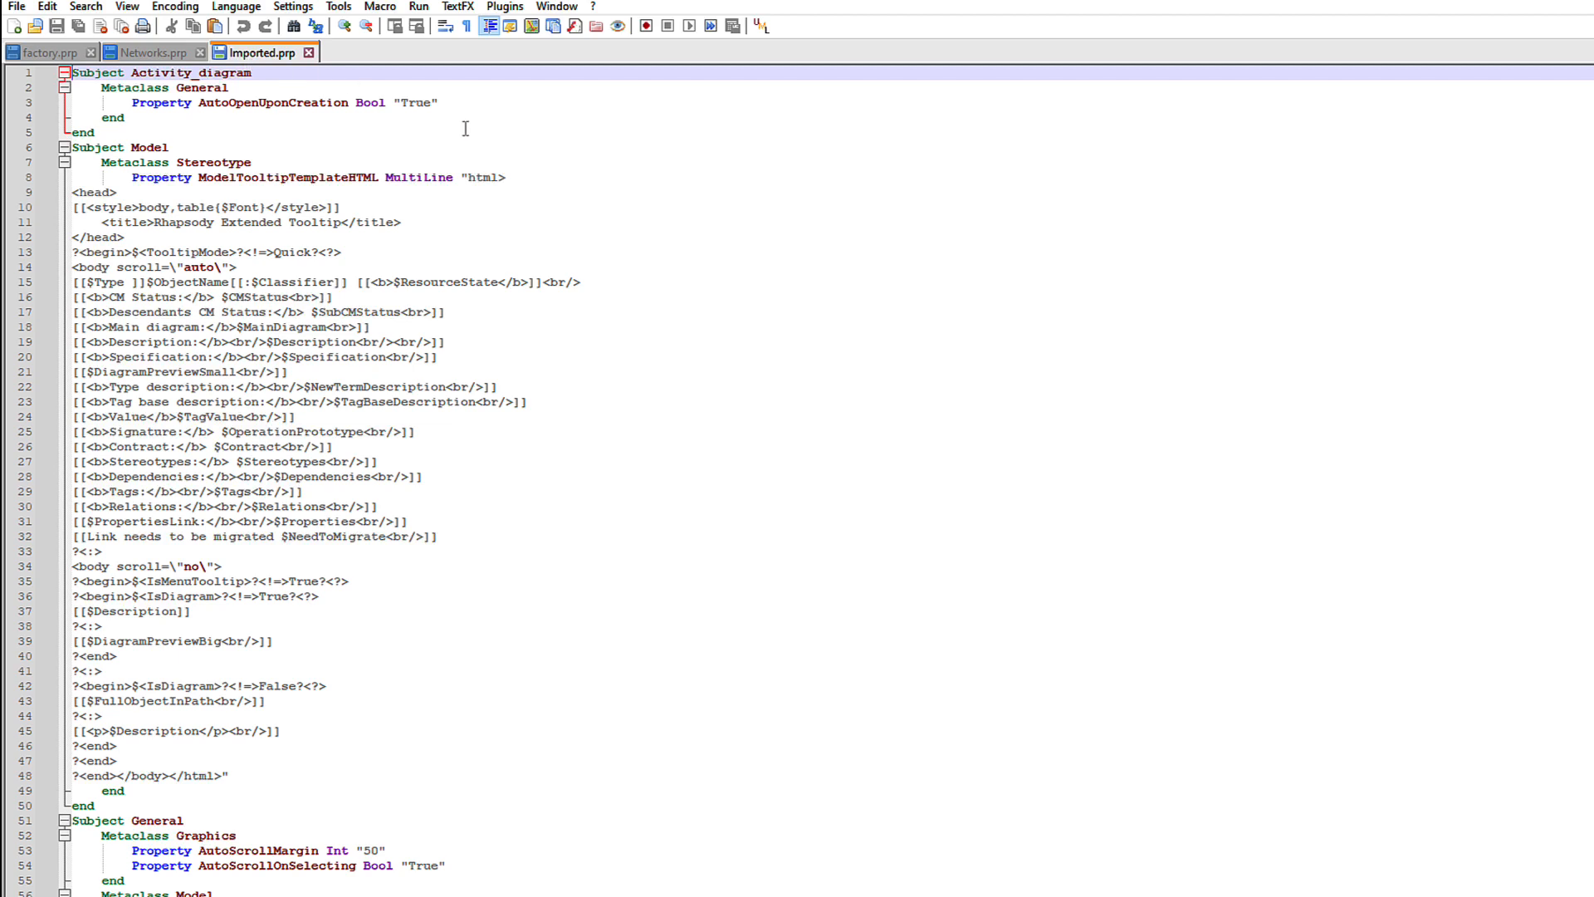